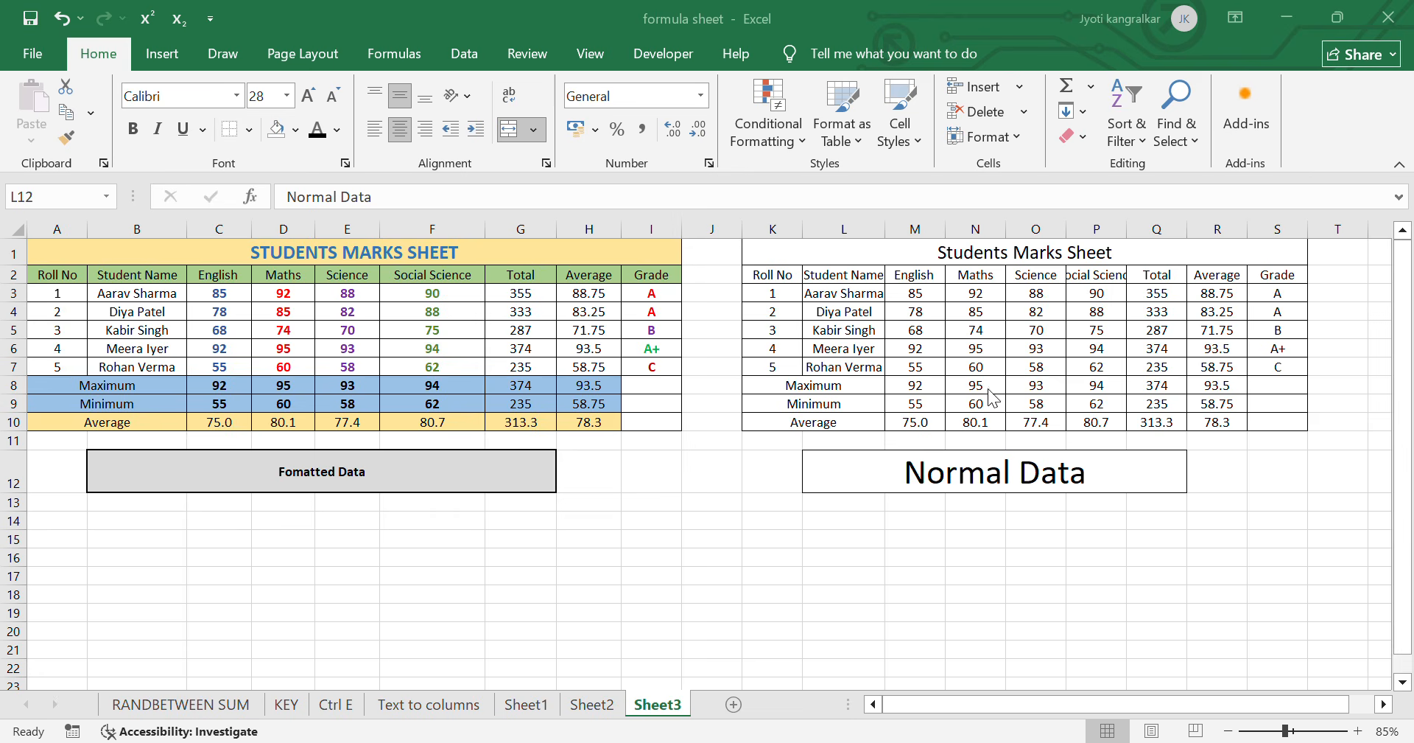
- Preview different fonts from the font list on the merged Normal Data cell without applying one
{"action": "left_click", "coordinate": [980, 478]}
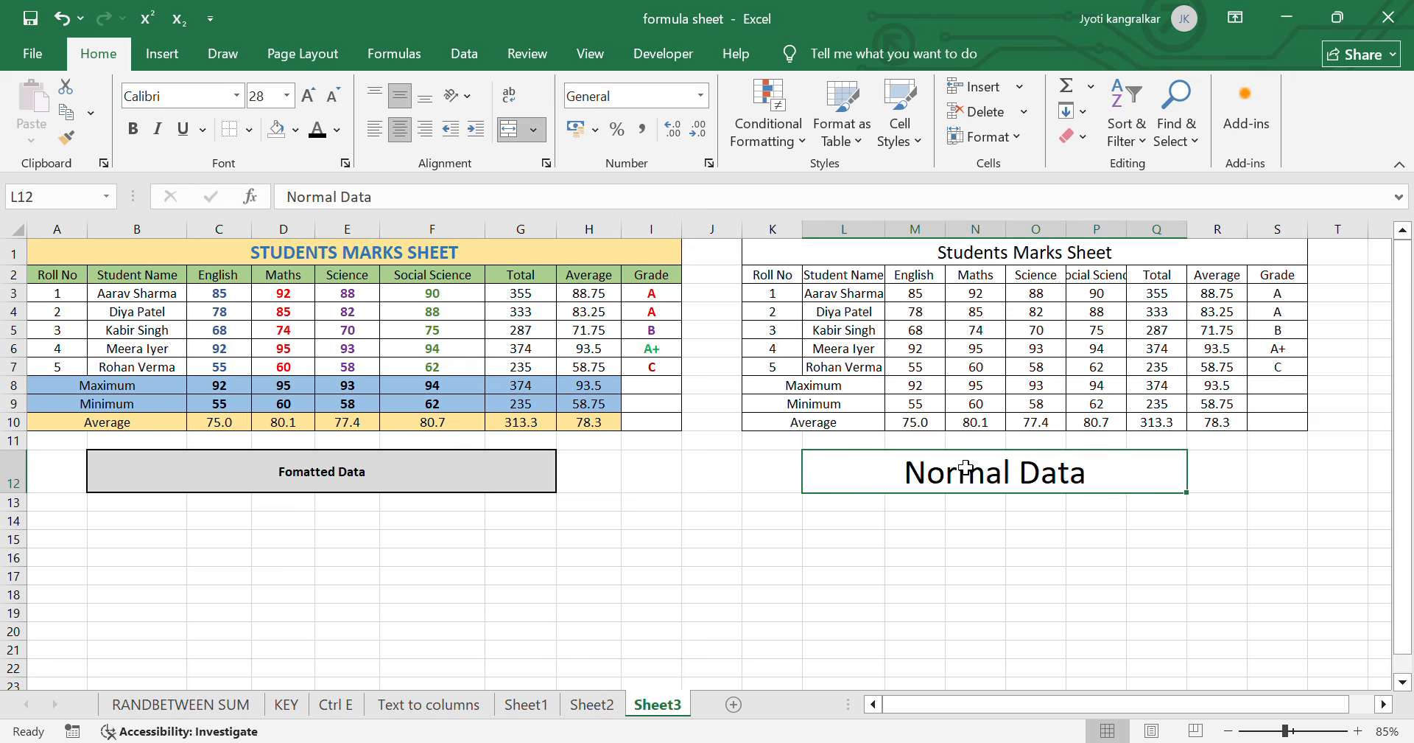
{"action": "left_click", "coordinate": [237, 96]}
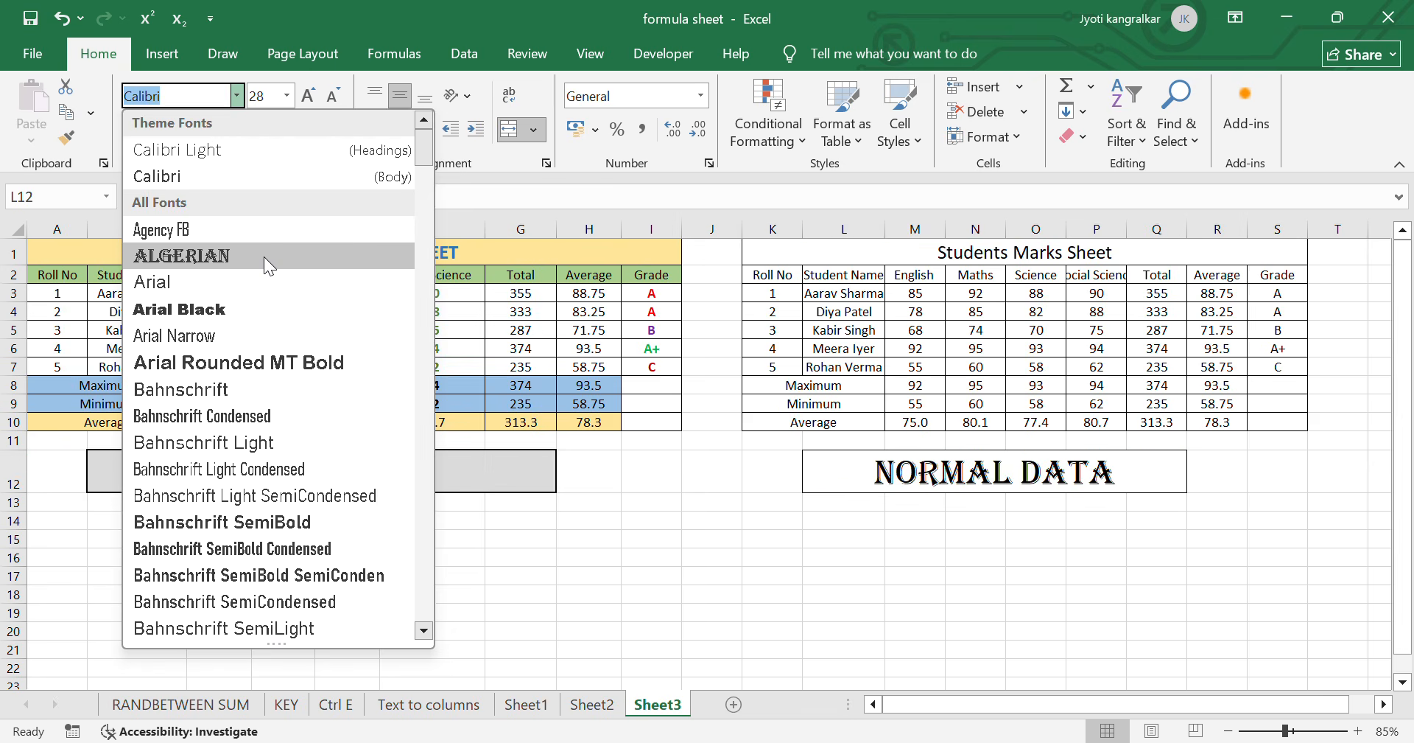
{"action": "scroll", "coordinate": [241, 422], "scroll_direction": "down", "scroll_amount": 10}
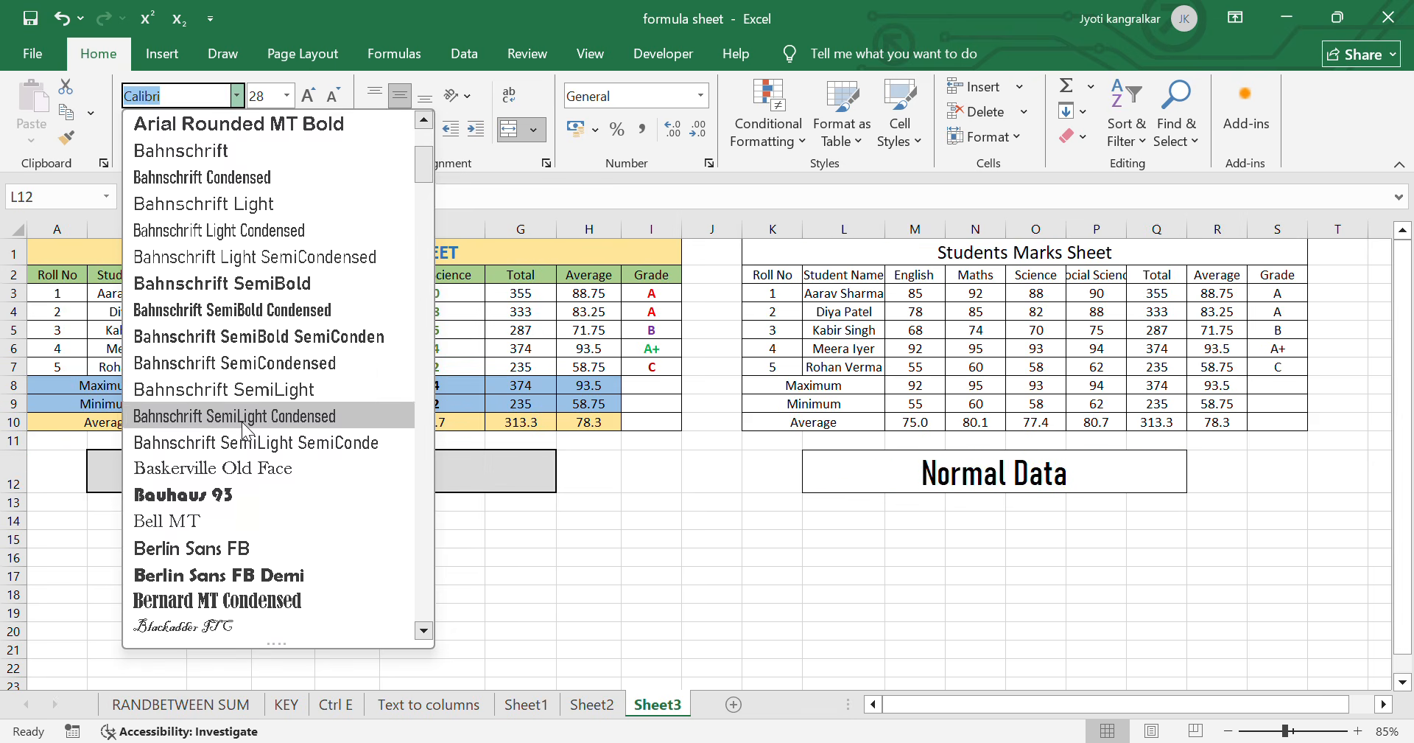
{"action": "scroll", "coordinate": [242, 467], "scroll_direction": "down", "scroll_amount": 8}
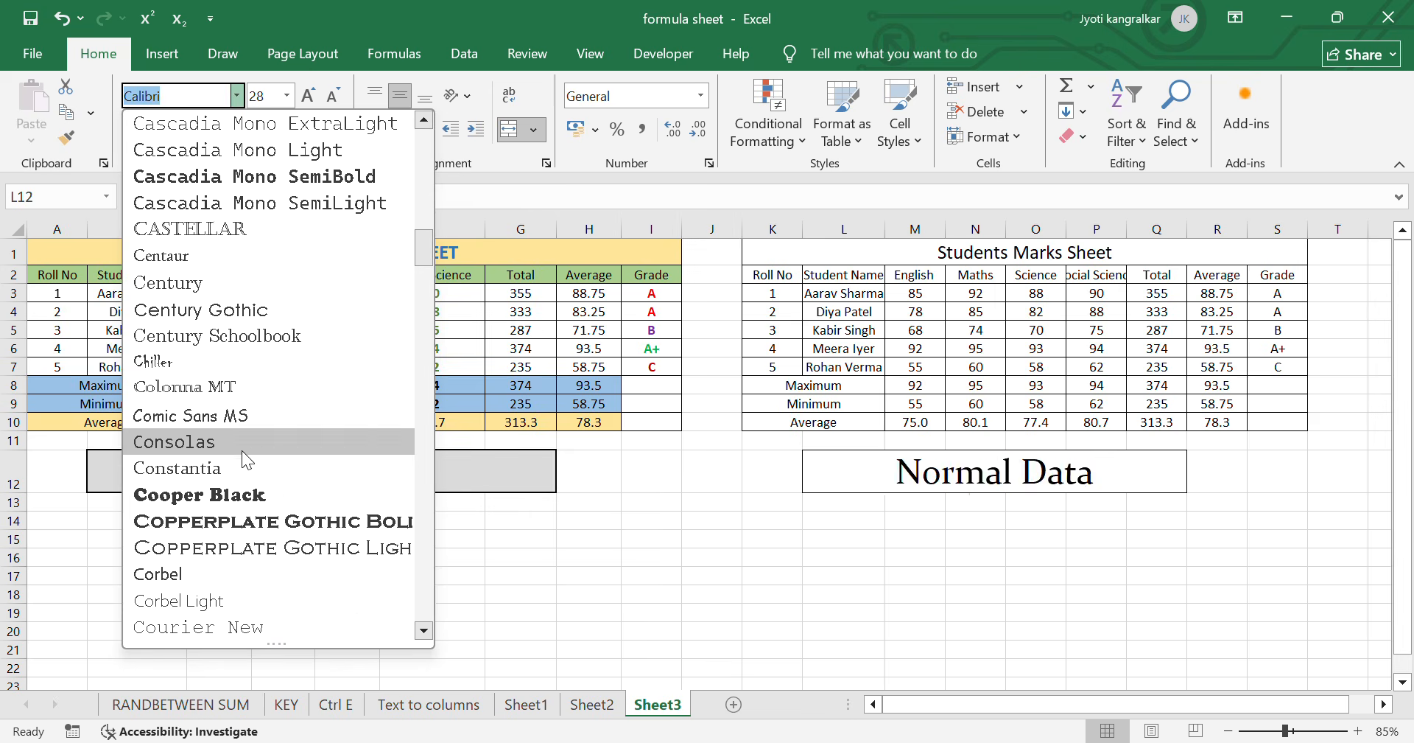
{"action": "scroll", "coordinate": [241, 449], "scroll_direction": "up", "scroll_amount": 10}
{"action": "scroll", "coordinate": [237, 295], "scroll_direction": "up", "scroll_amount": 4}
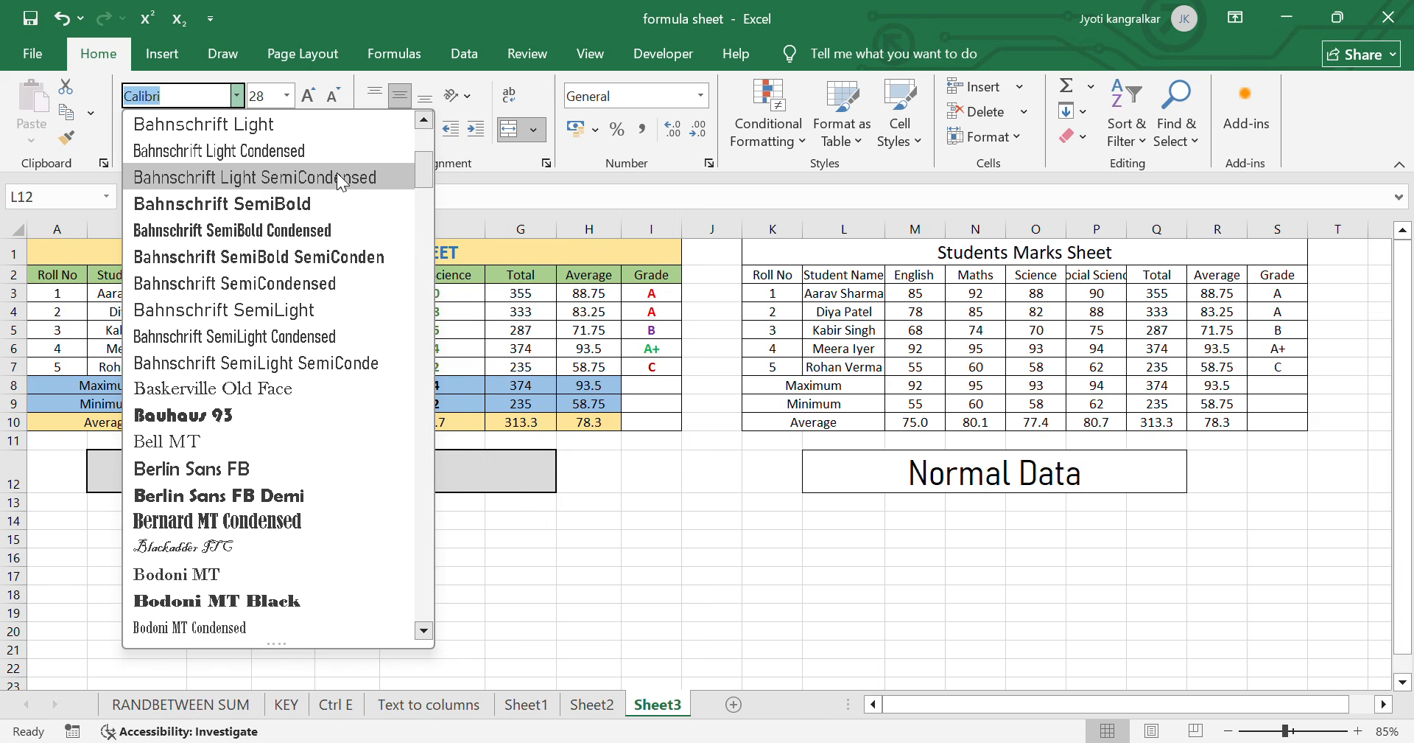
{"action": "left_click", "coordinate": [551, 199]}
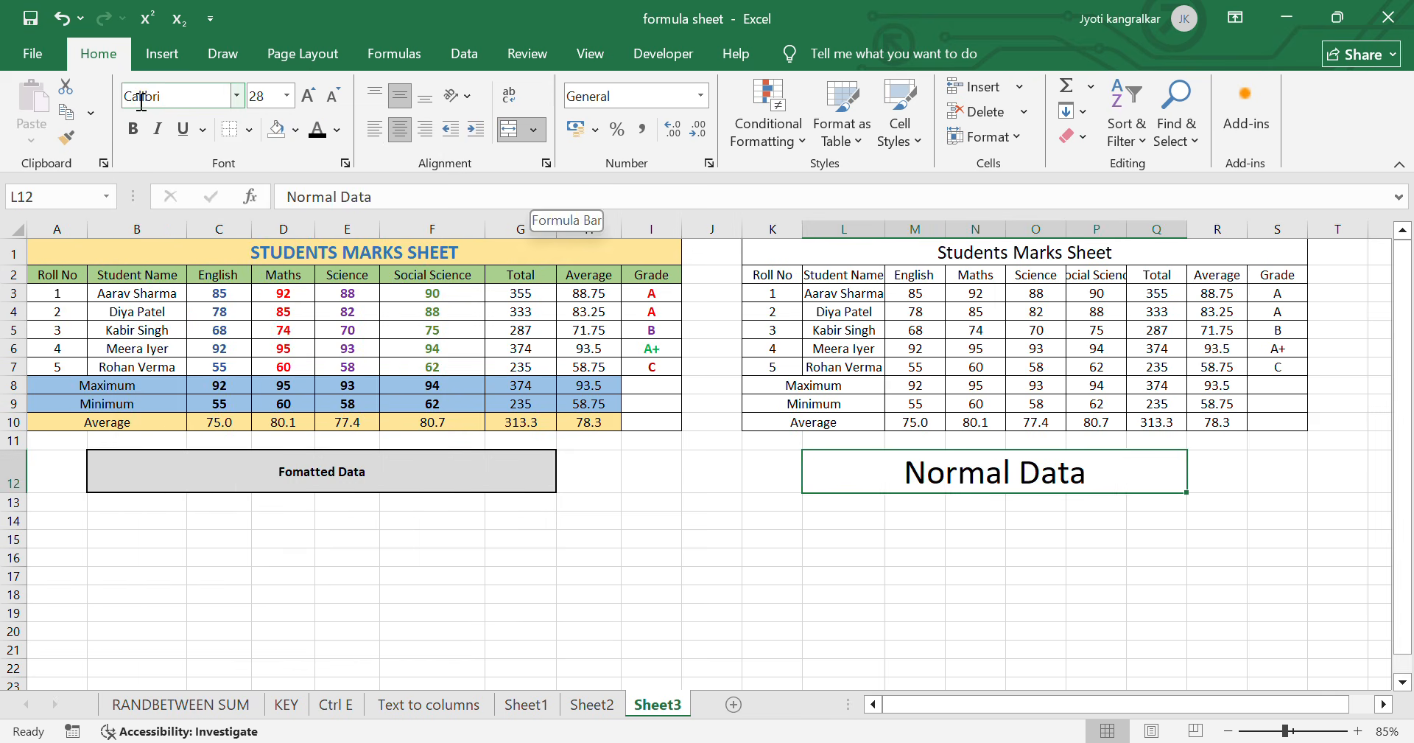
- Step the Normal Data text's font size up to 72 and back down to 26
{"action": "left_click", "coordinate": [287, 95]}
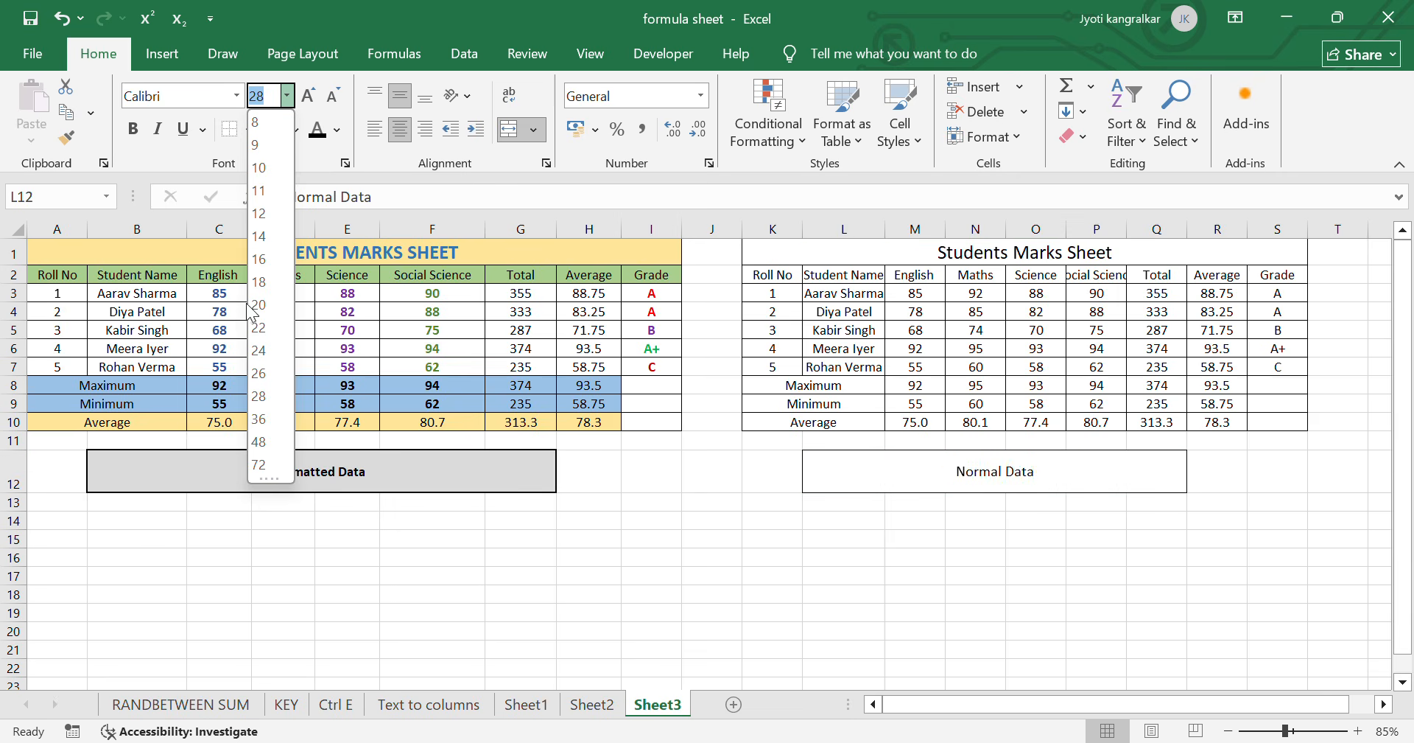
{"action": "left_click", "coordinate": [324, 114]}
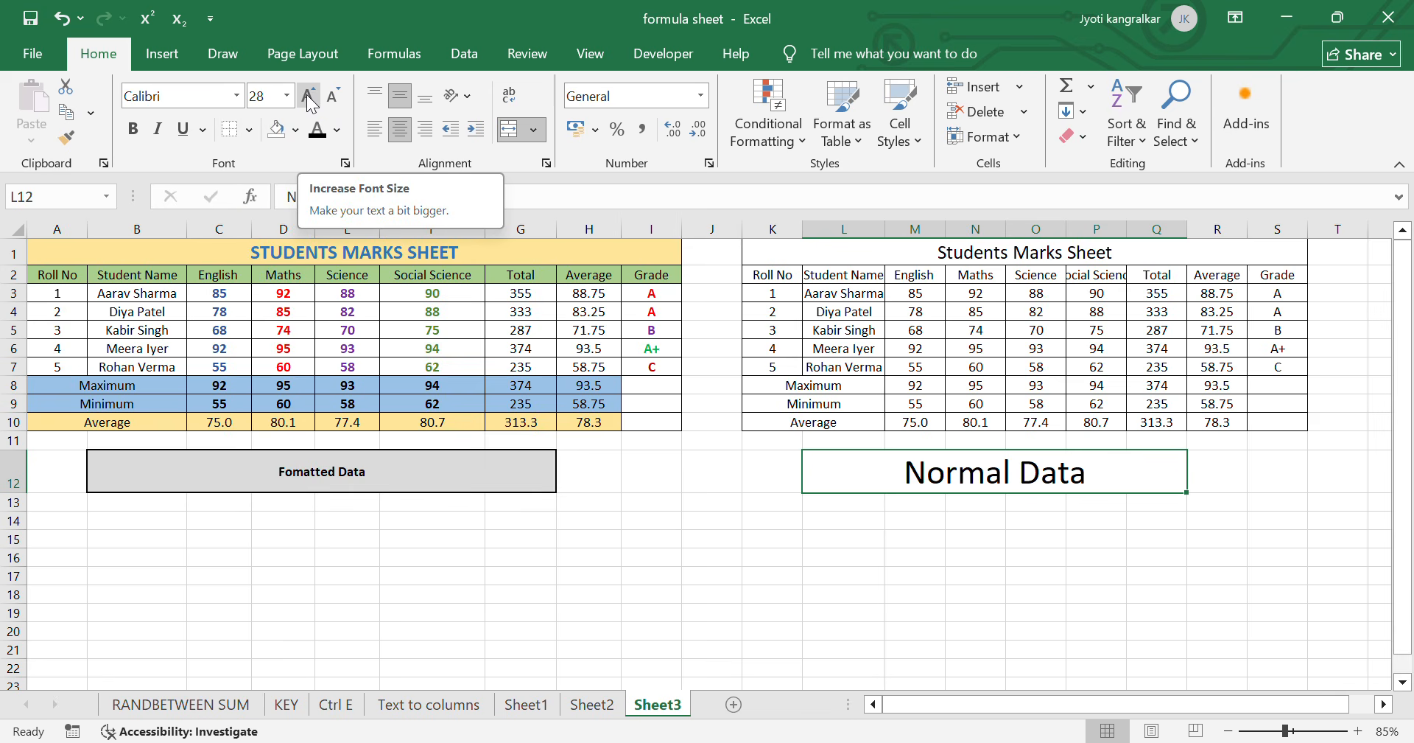
{"action": "left_click", "coordinate": [306, 94]}
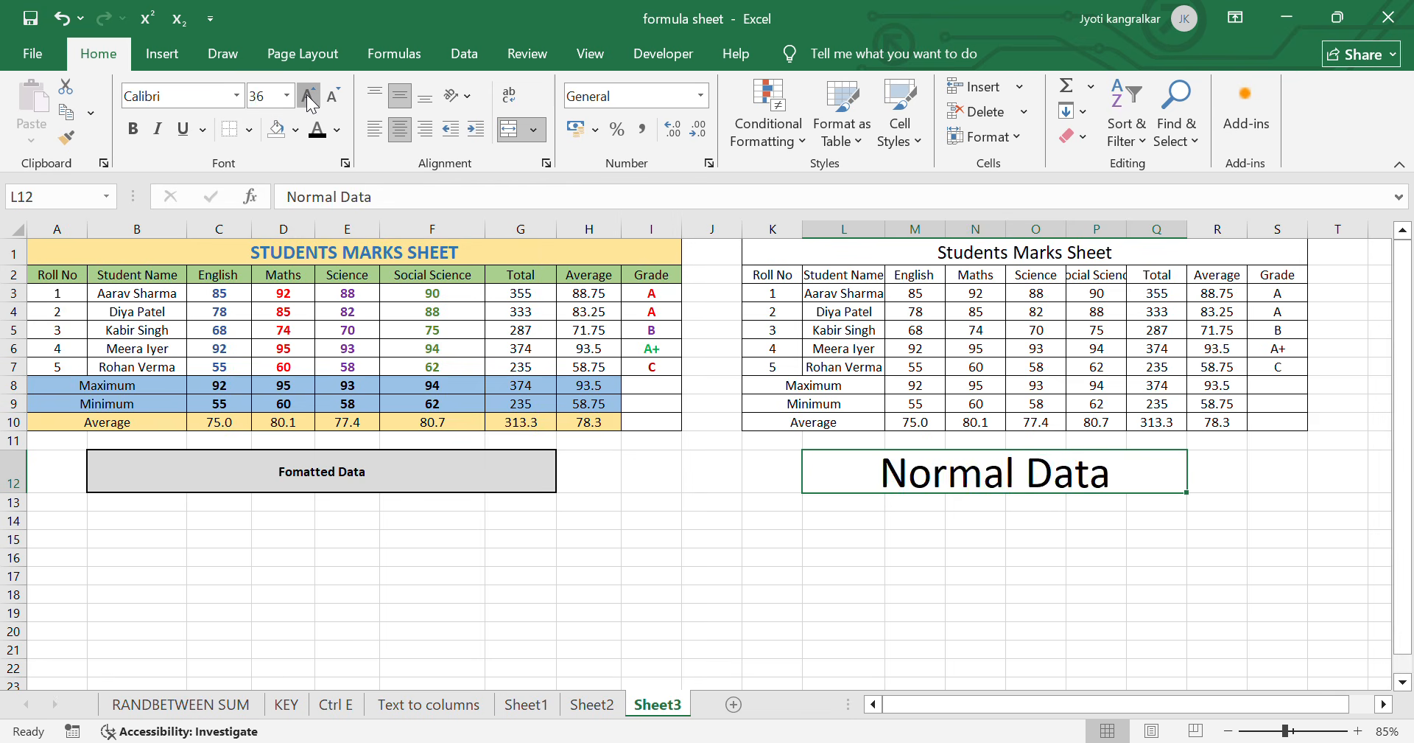
{"action": "left_click", "coordinate": [306, 94]}
{"action": "left_click", "coordinate": [306, 94]}
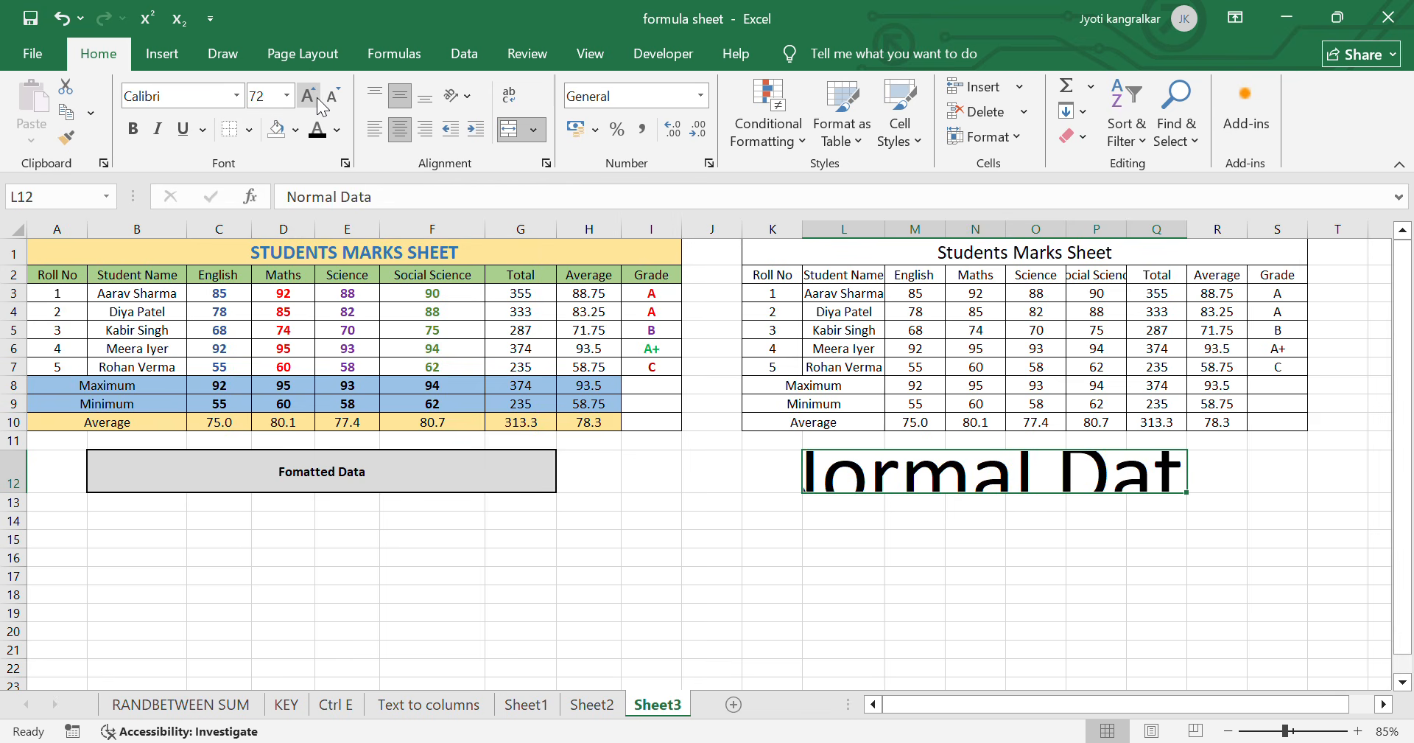
{"action": "left_click", "coordinate": [337, 98]}
{"action": "left_click", "coordinate": [339, 99]}
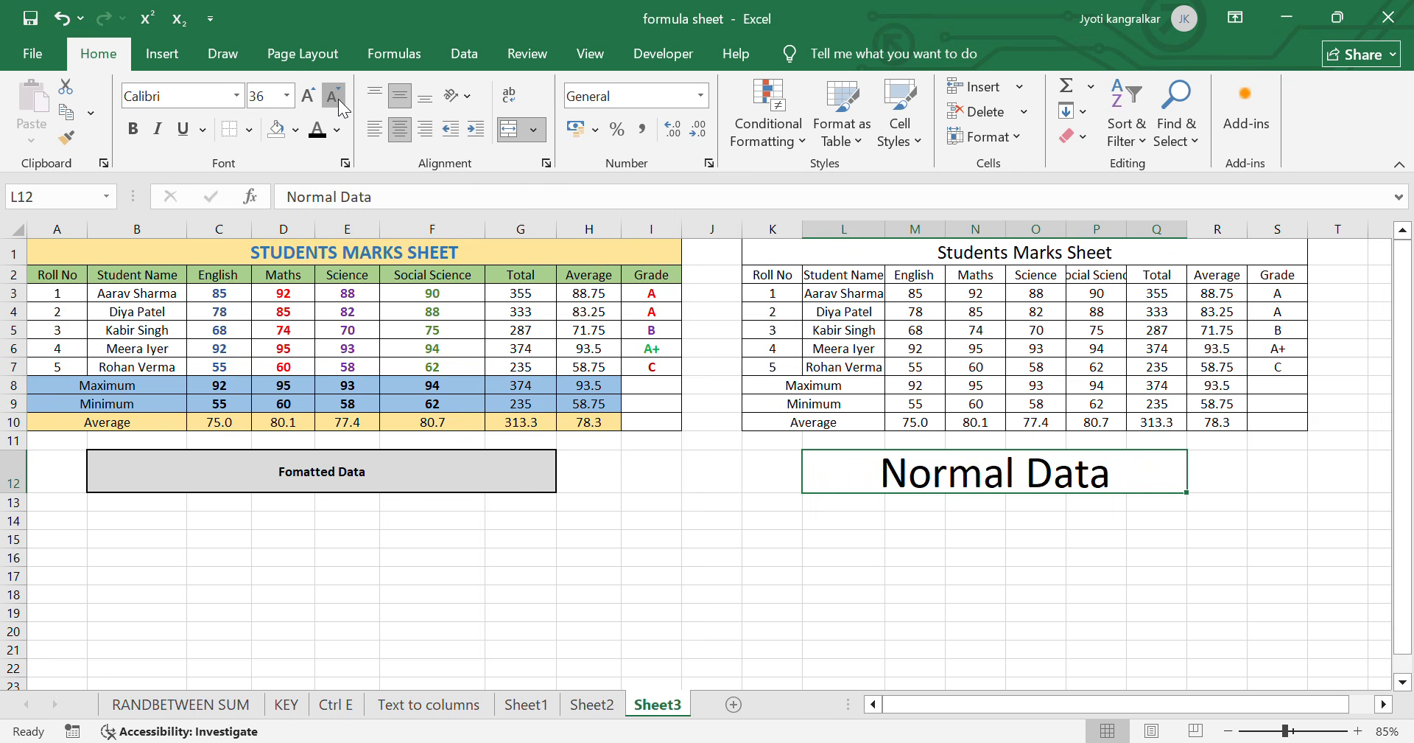
{"action": "left_click", "coordinate": [338, 98]}
{"action": "left_click", "coordinate": [338, 99]}
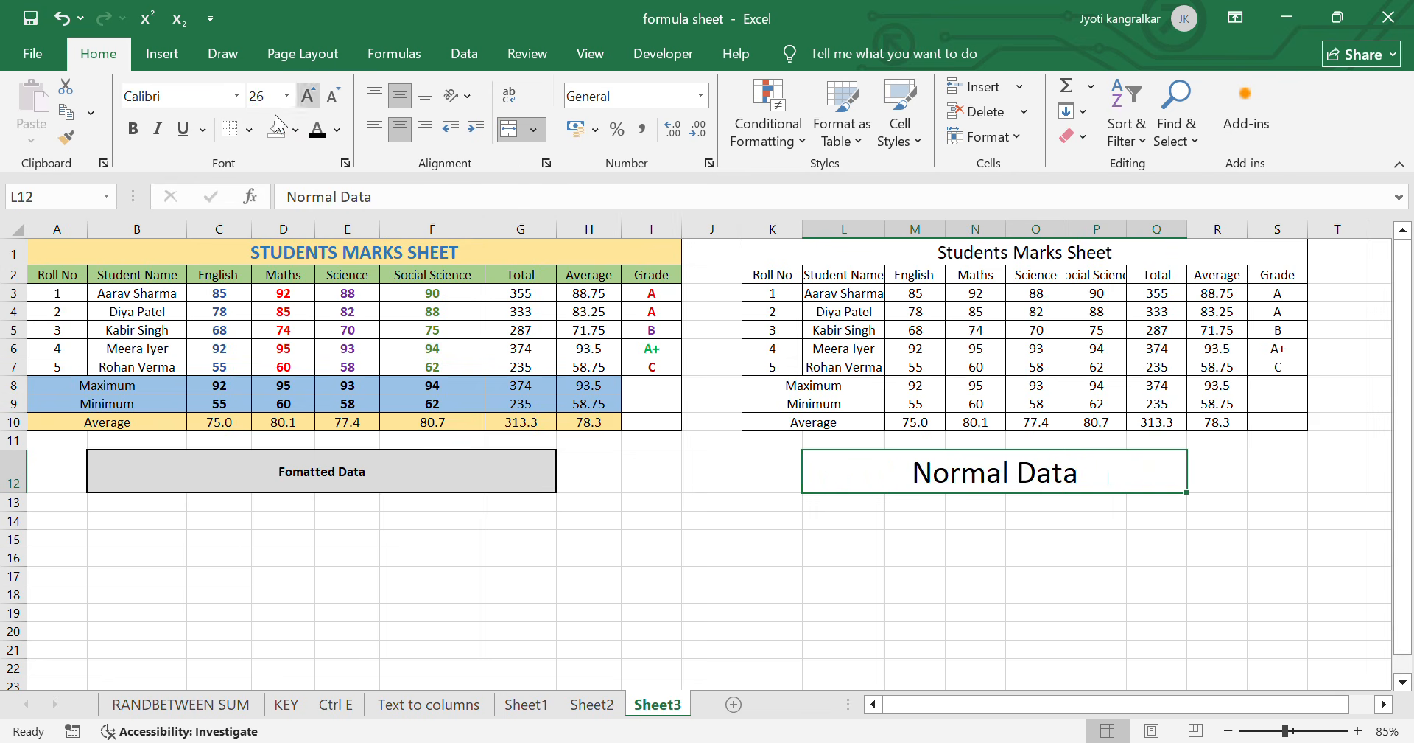
- Apply bold and italic to the Normal Data text one at a time, removing each again
{"action": "left_click", "coordinate": [132, 131]}
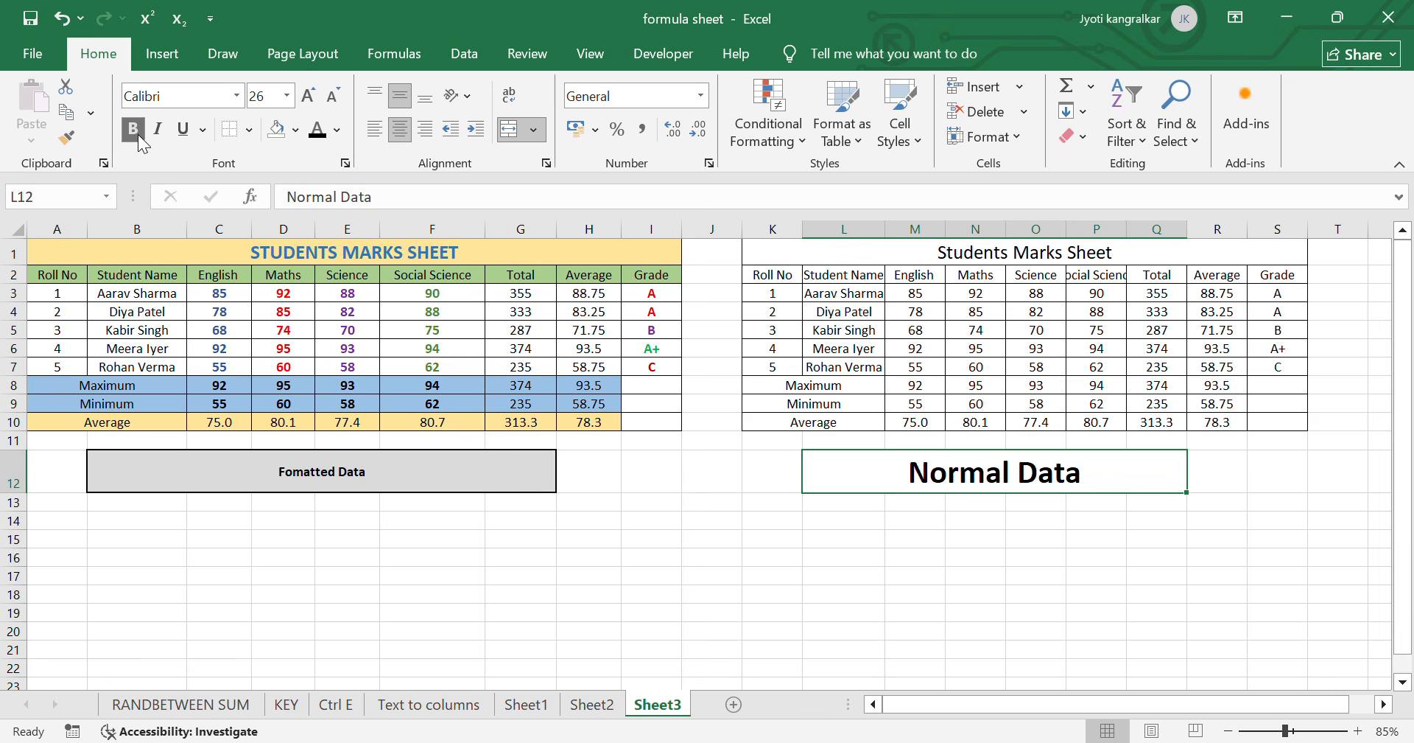
{"action": "left_click", "coordinate": [137, 137]}
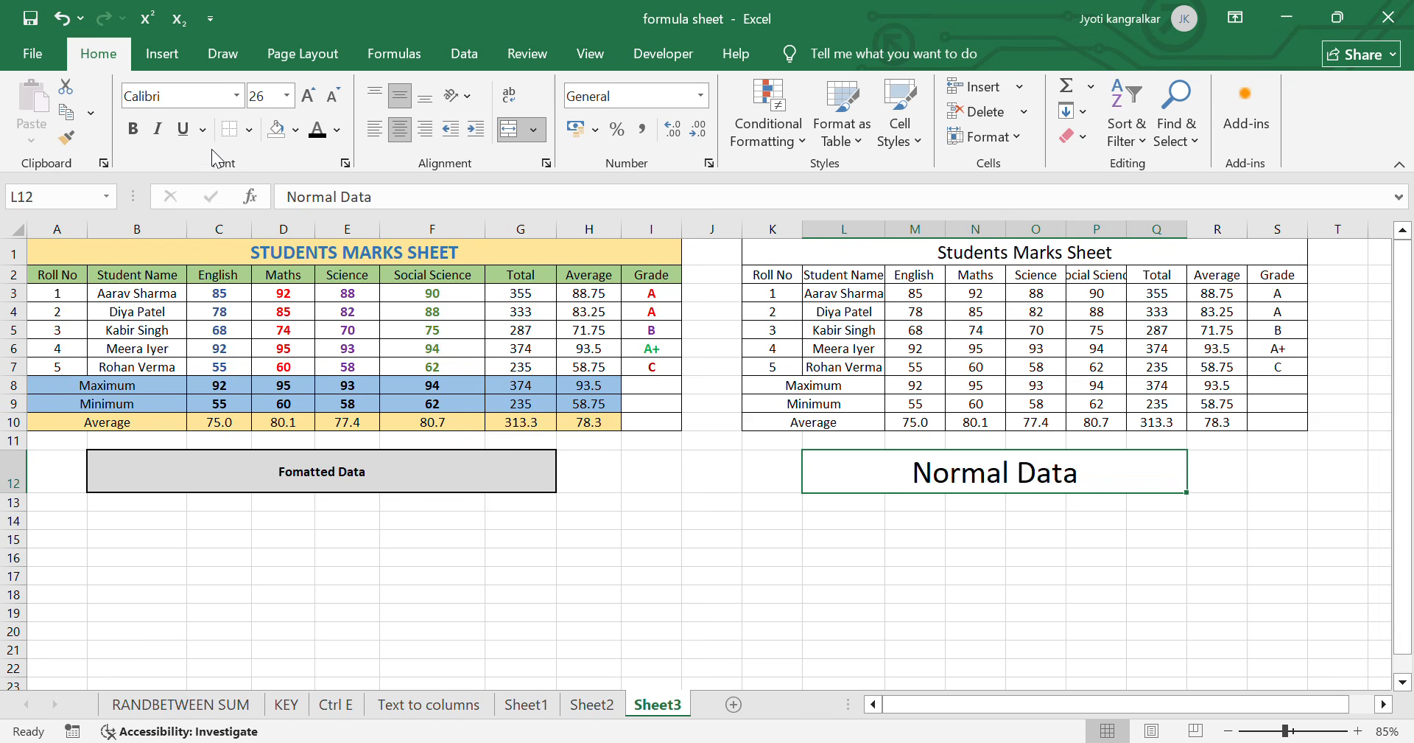
{"action": "left_click", "coordinate": [157, 132]}
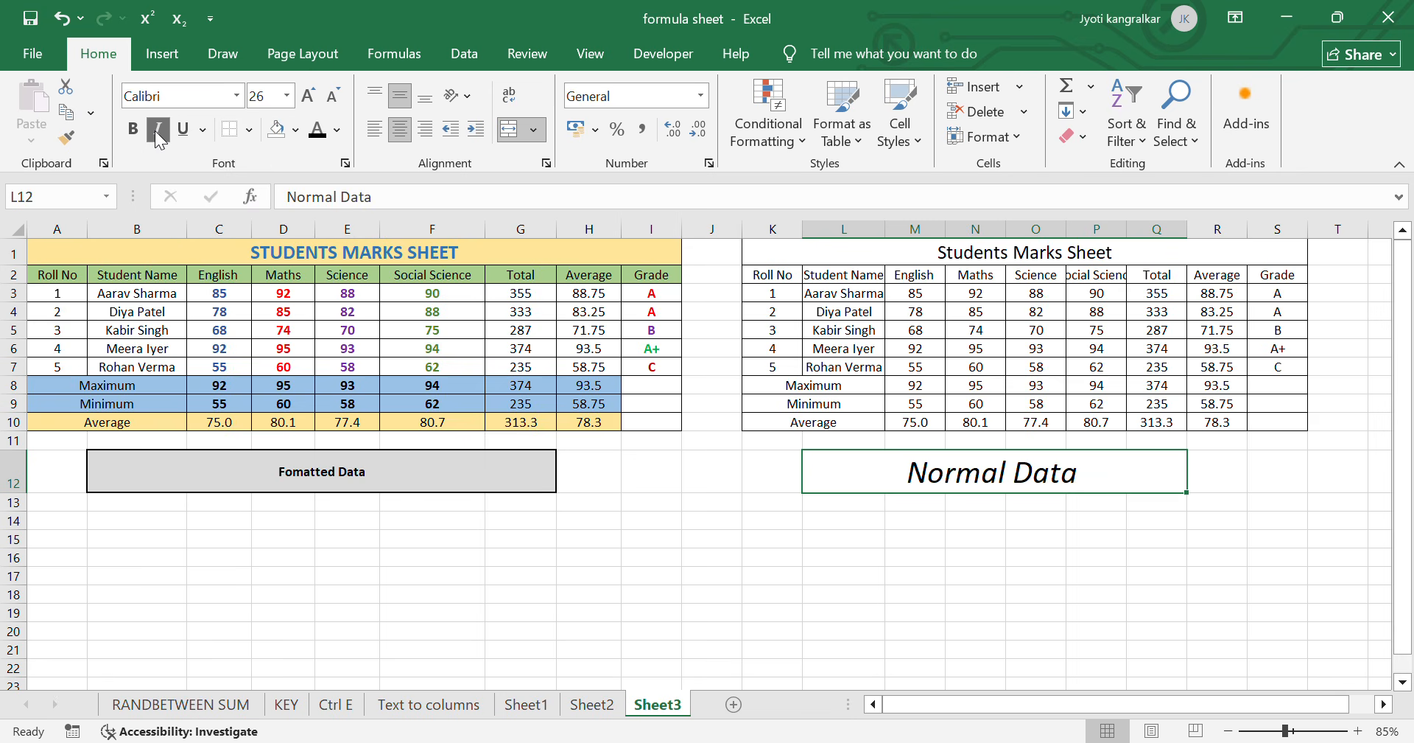
{"action": "left_click", "coordinate": [158, 132]}
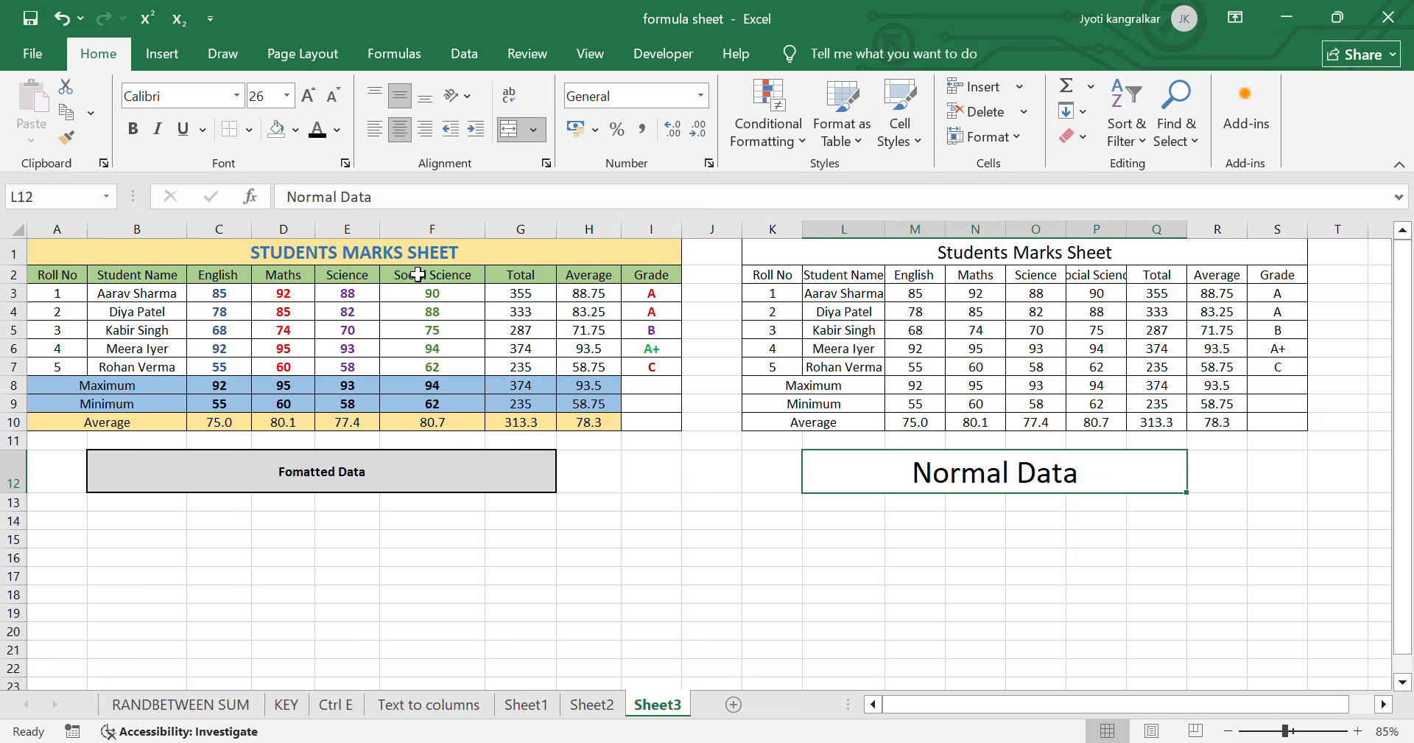
- Try a single and a double underline on the Normal Data text, and remove the underlining
{"action": "left_click", "coordinate": [184, 129]}
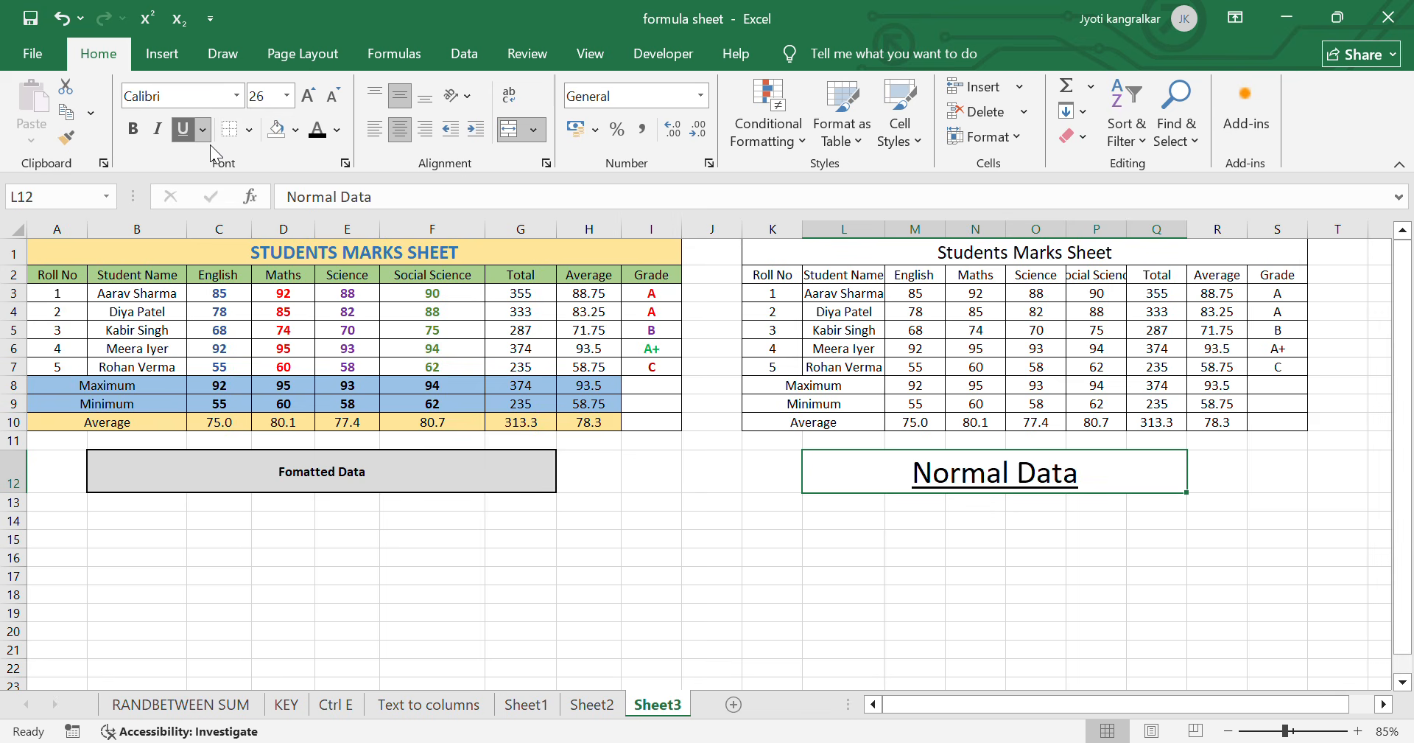
{"action": "left_click", "coordinate": [203, 130]}
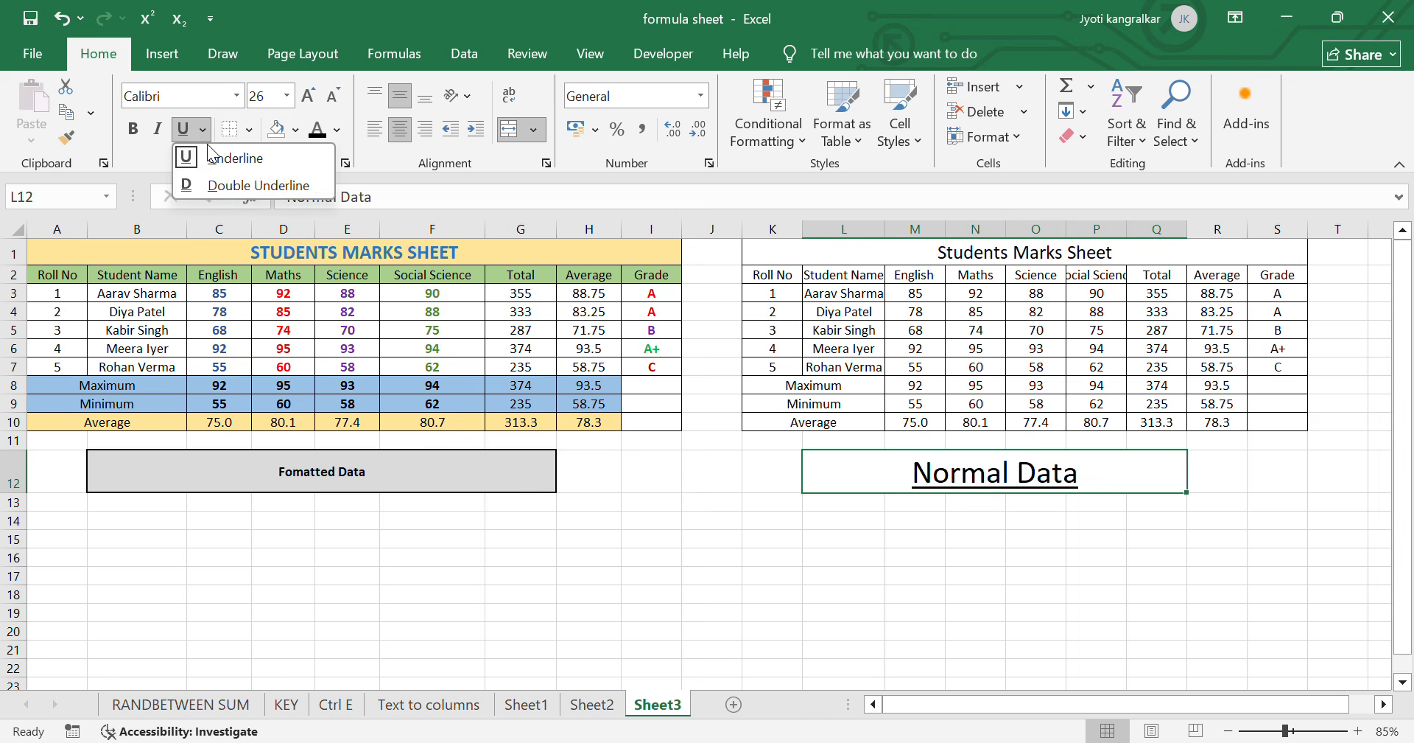
{"action": "left_click", "coordinate": [244, 187]}
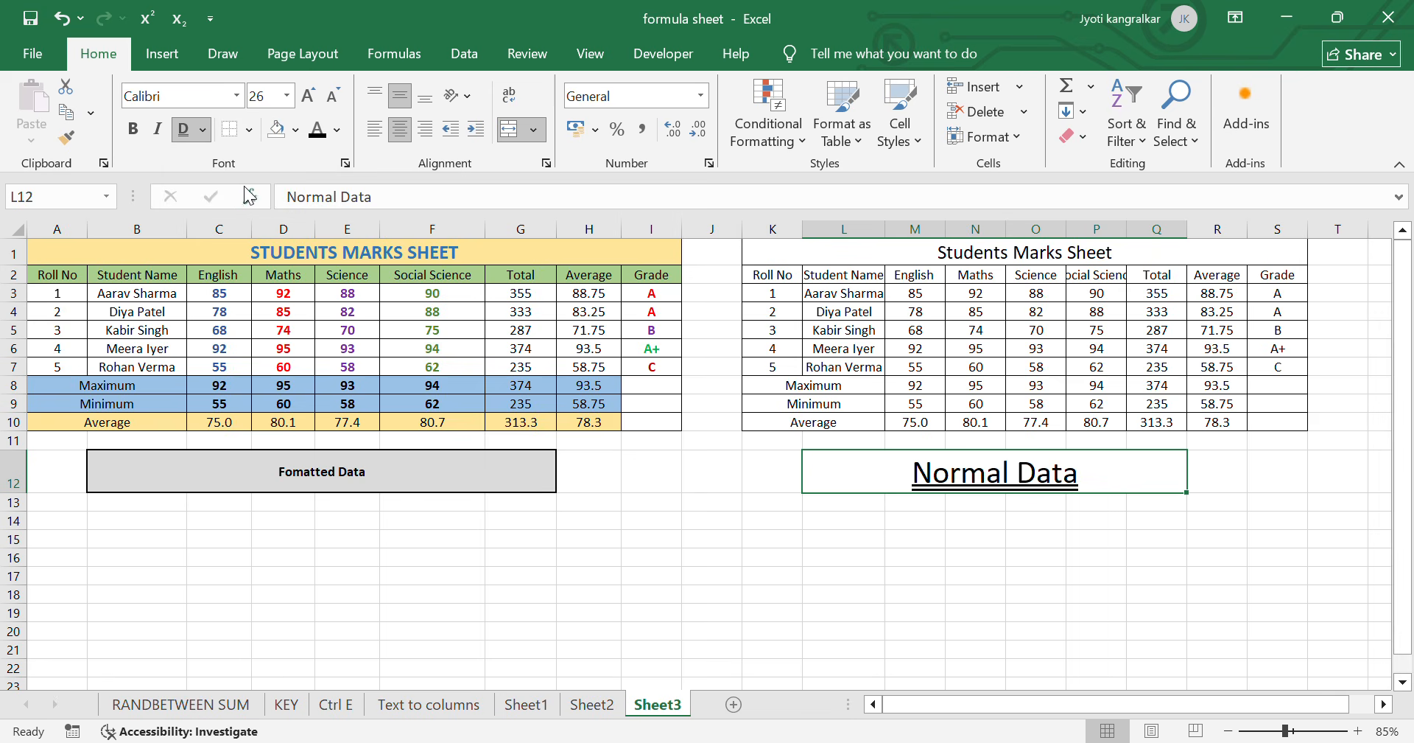
{"action": "left_click", "coordinate": [188, 128]}
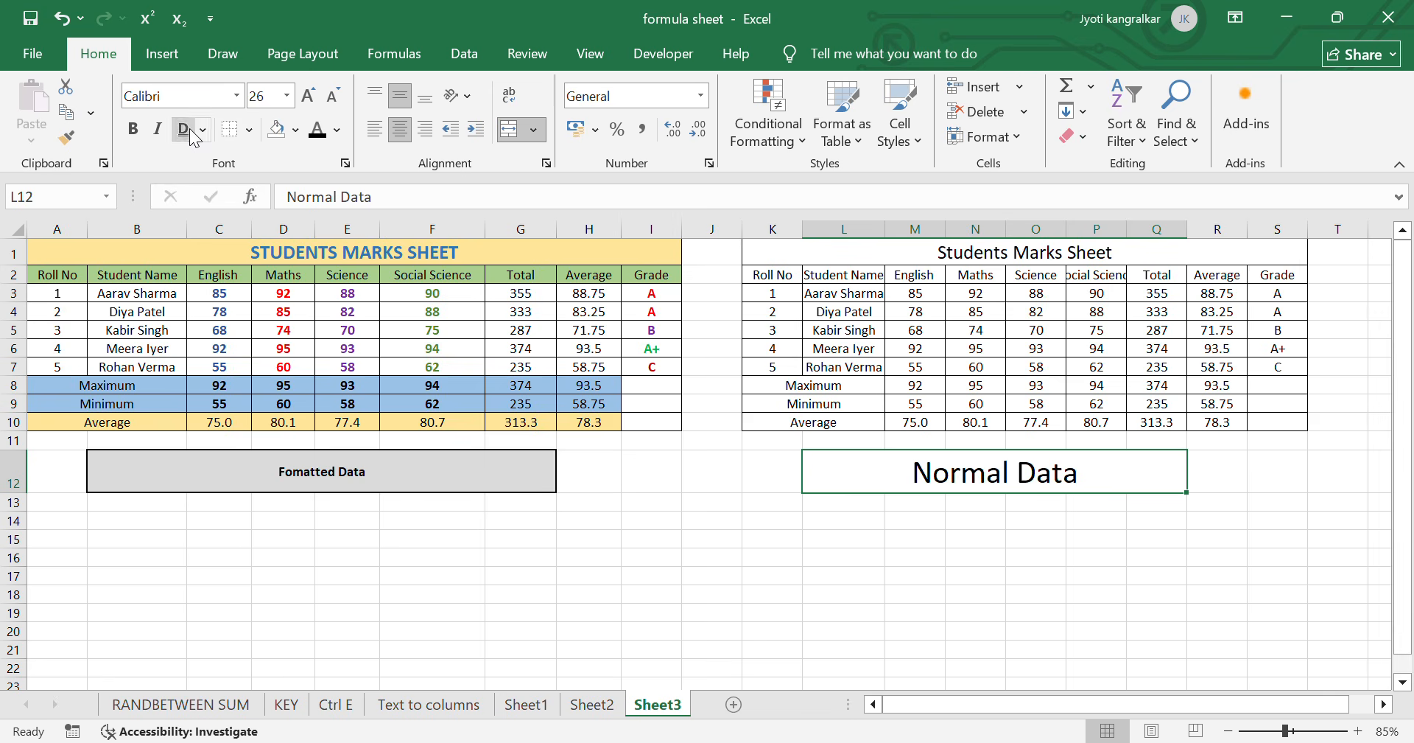
- Apply All Borders to the empty range L14:N17 below the Normal Data cell
{"action": "left_click", "coordinate": [250, 130]}
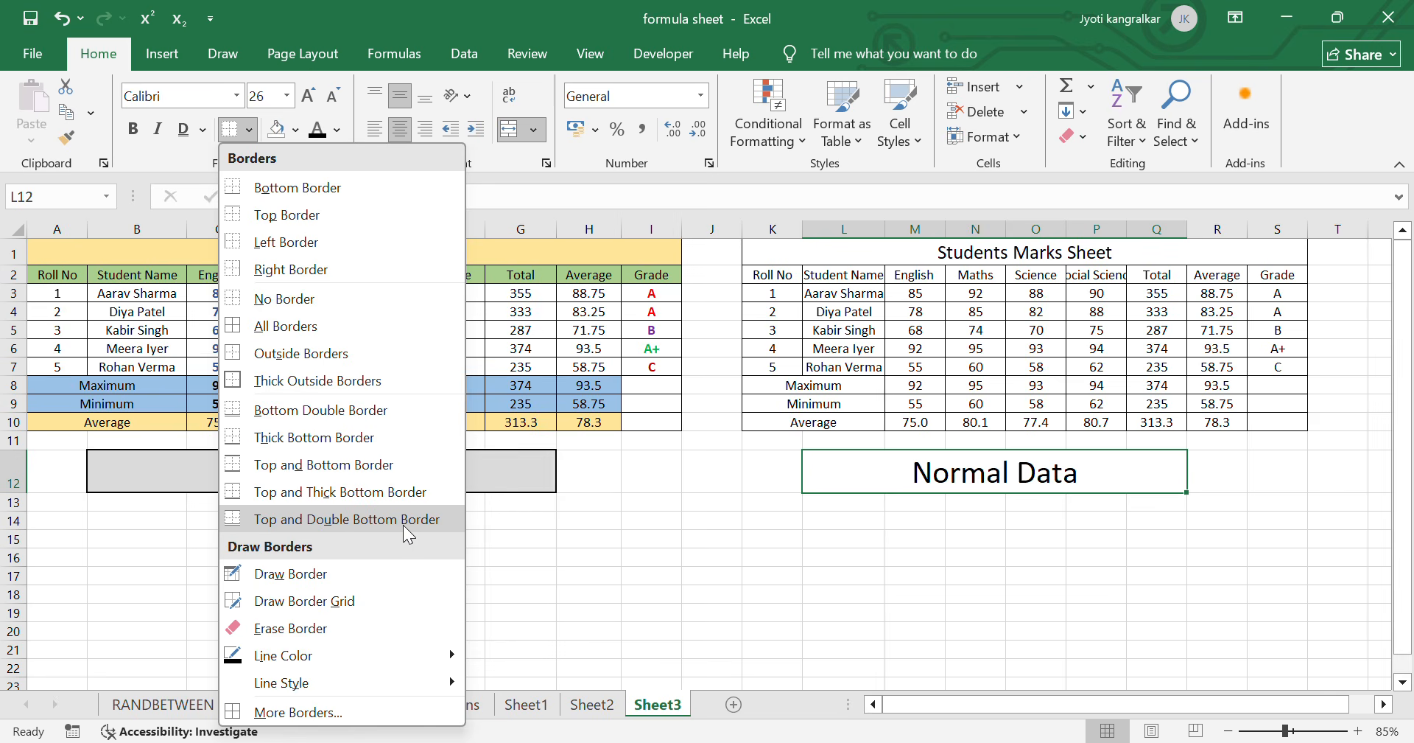
{"action": "left_click", "coordinate": [649, 519]}
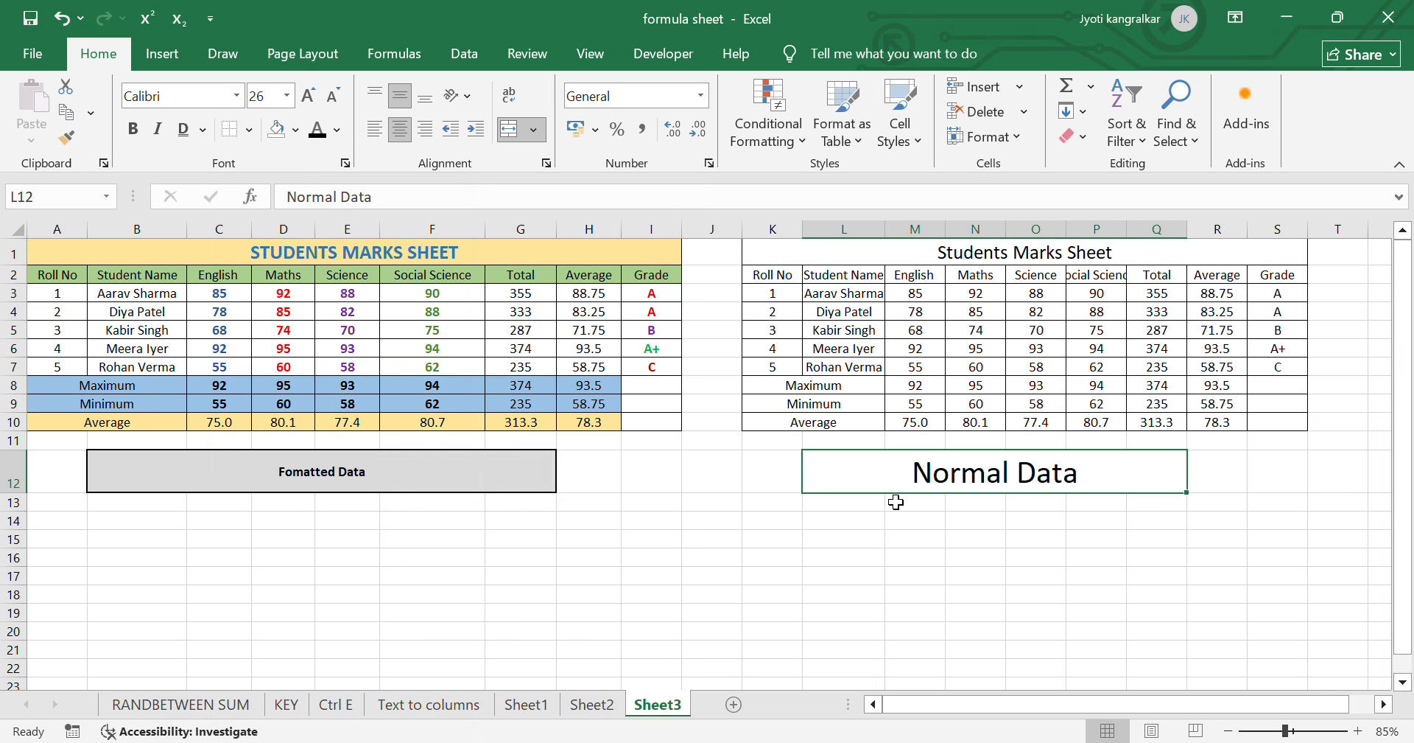
{"action": "left_click_drag", "start_coordinate": [847, 519], "coordinate": [979, 579]}
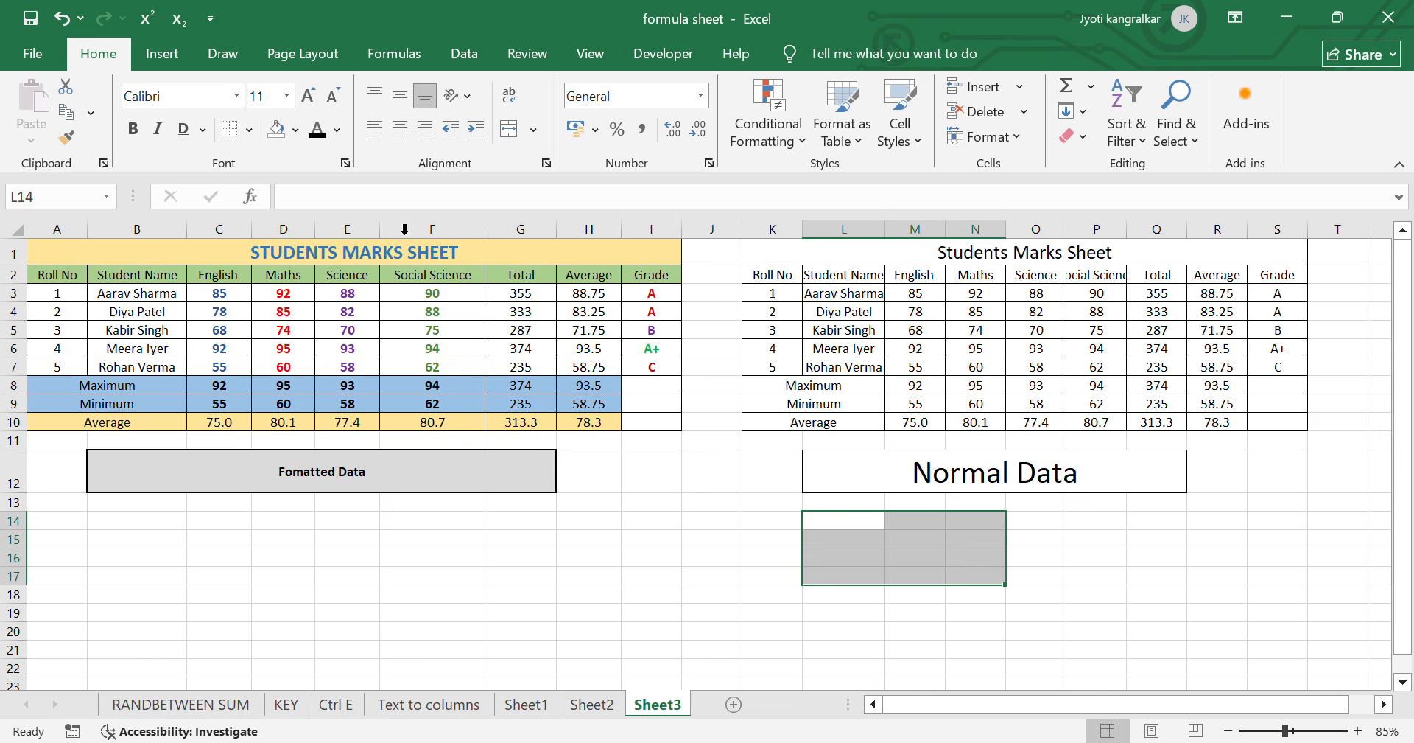
{"action": "left_click", "coordinate": [249, 131]}
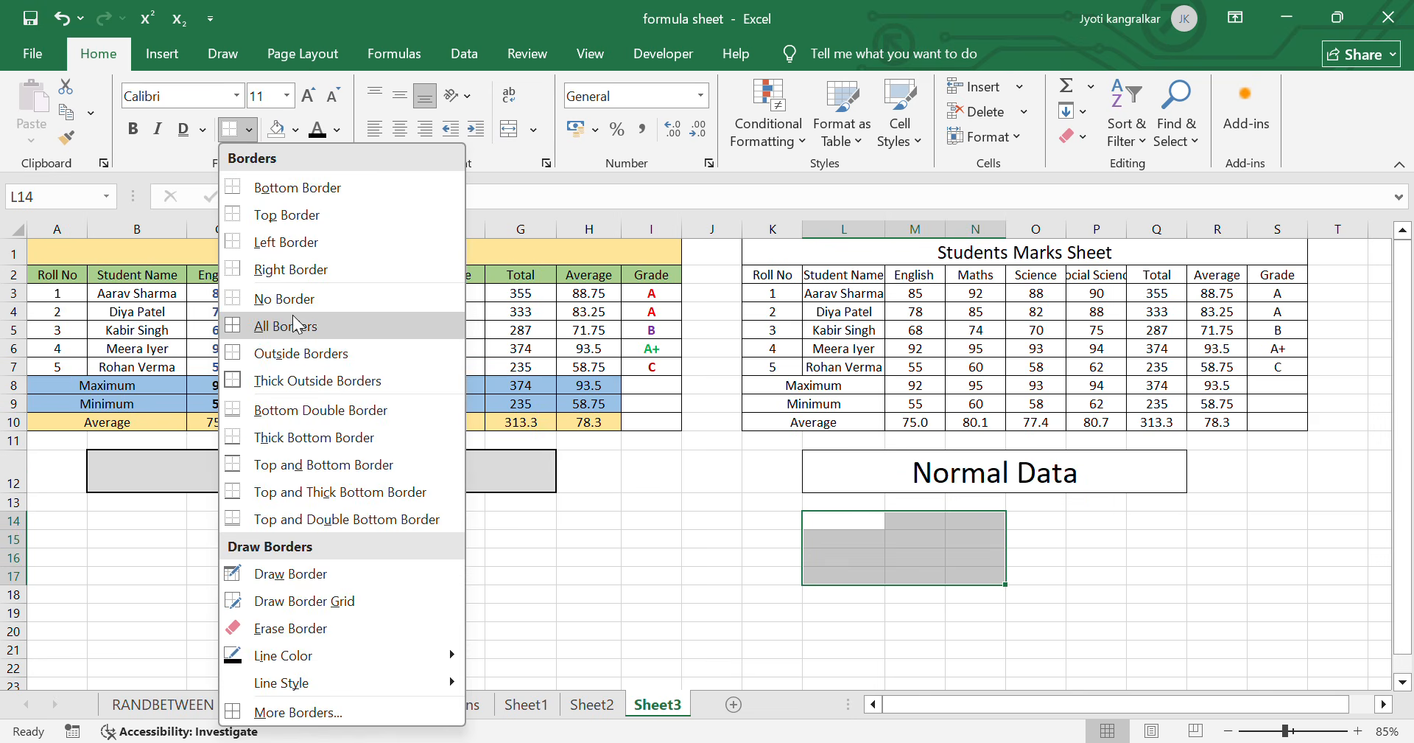
{"action": "left_click", "coordinate": [302, 326]}
{"action": "left_click", "coordinate": [916, 610]}
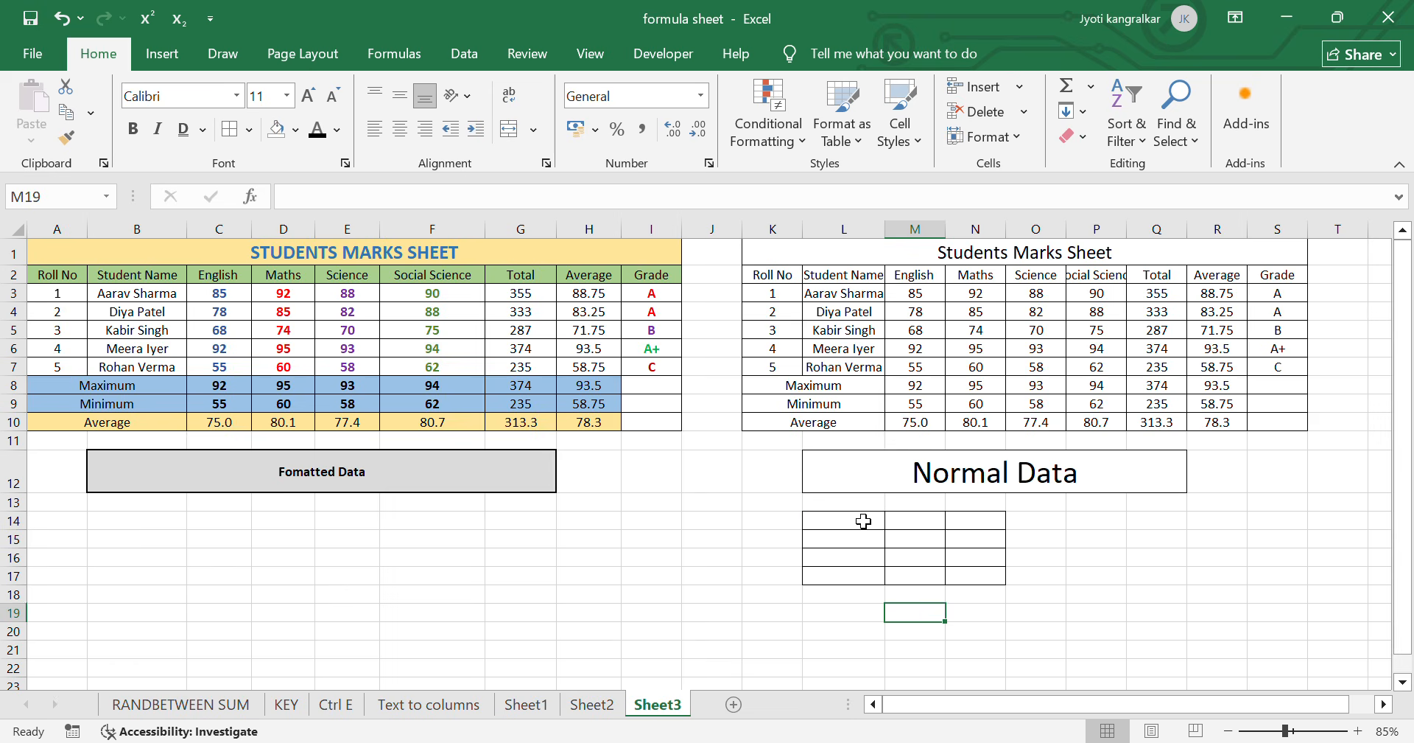
- Clear the borders from the range L14:N17 with No Border
{"action": "left_click_drag", "start_coordinate": [864, 520], "coordinate": [976, 576]}
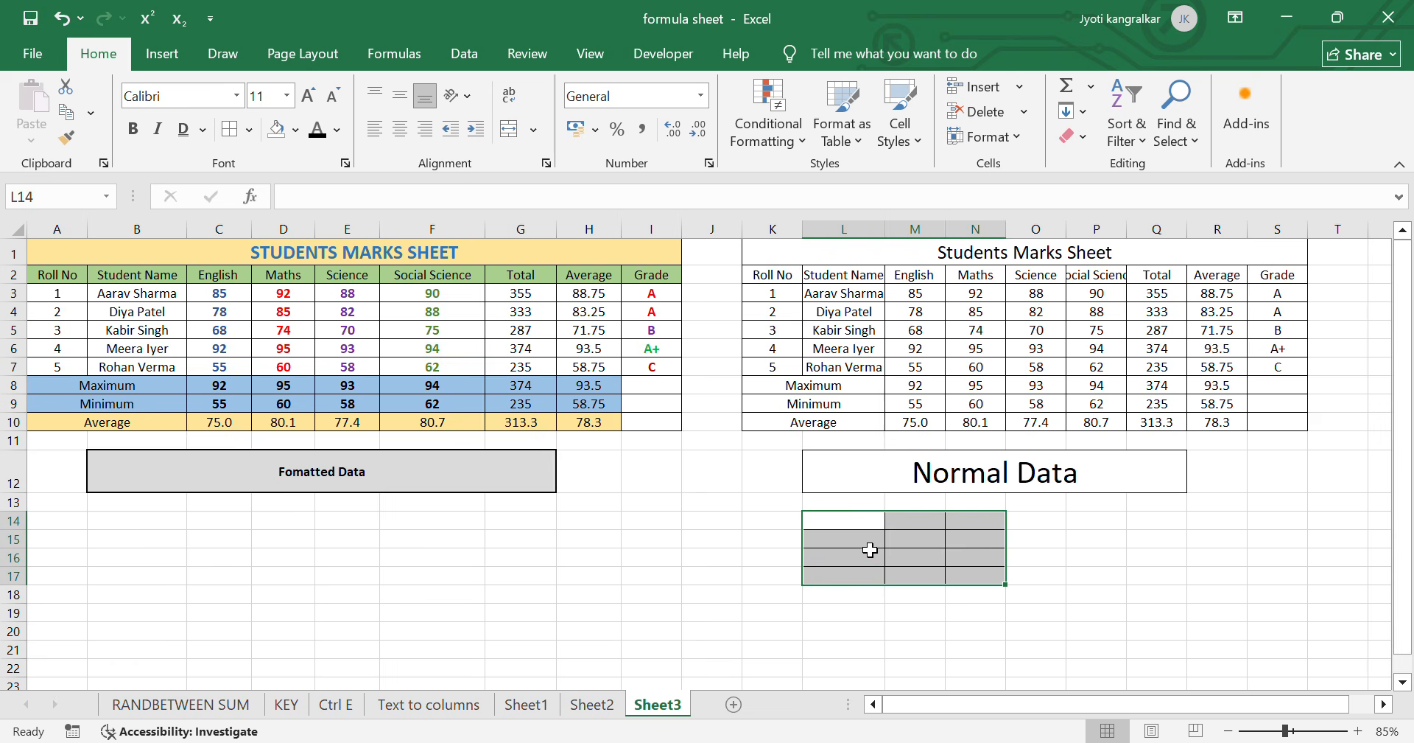
{"action": "left_click", "coordinate": [249, 131]}
{"action": "left_click", "coordinate": [295, 298]}
{"action": "left_click", "coordinate": [899, 612]}
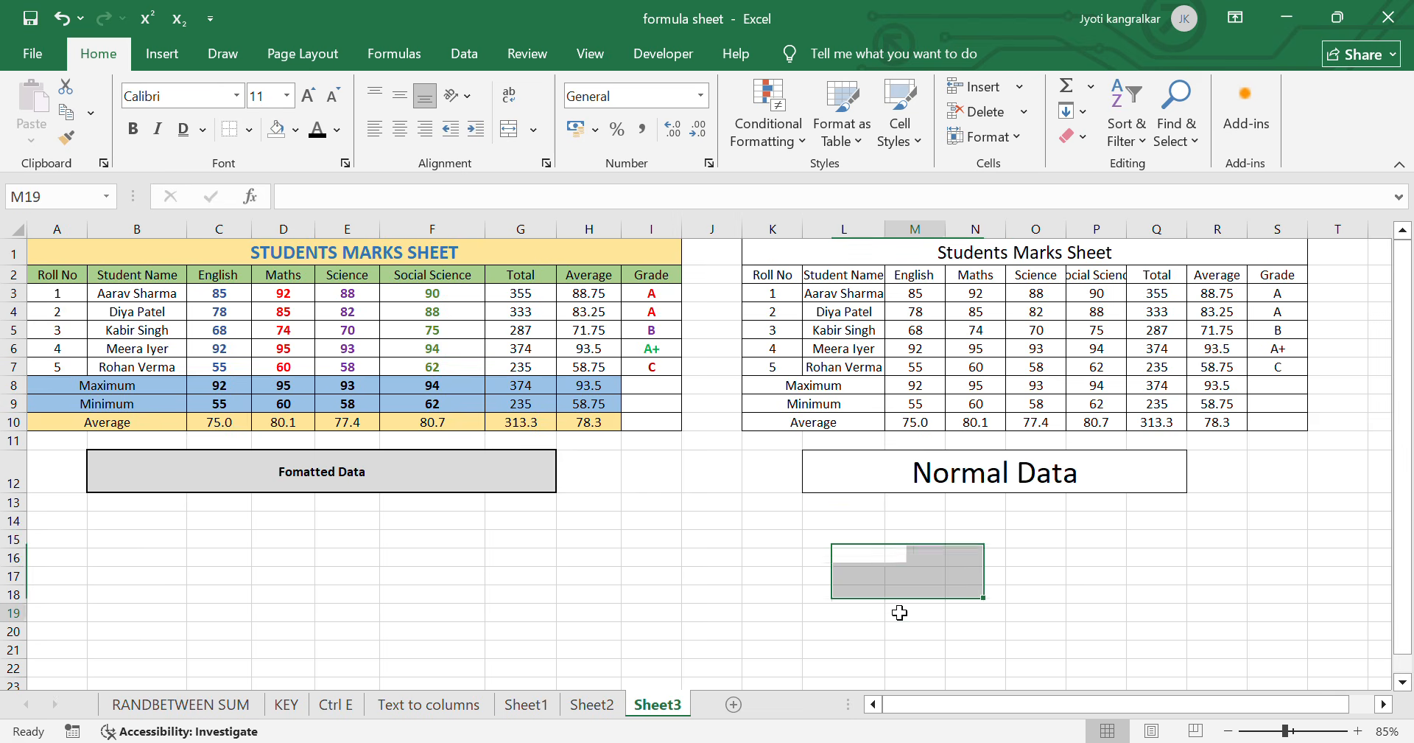
- Draw an outline border around the empty cells I15:L18 with Draw Border
{"action": "left_click", "coordinate": [249, 130]}
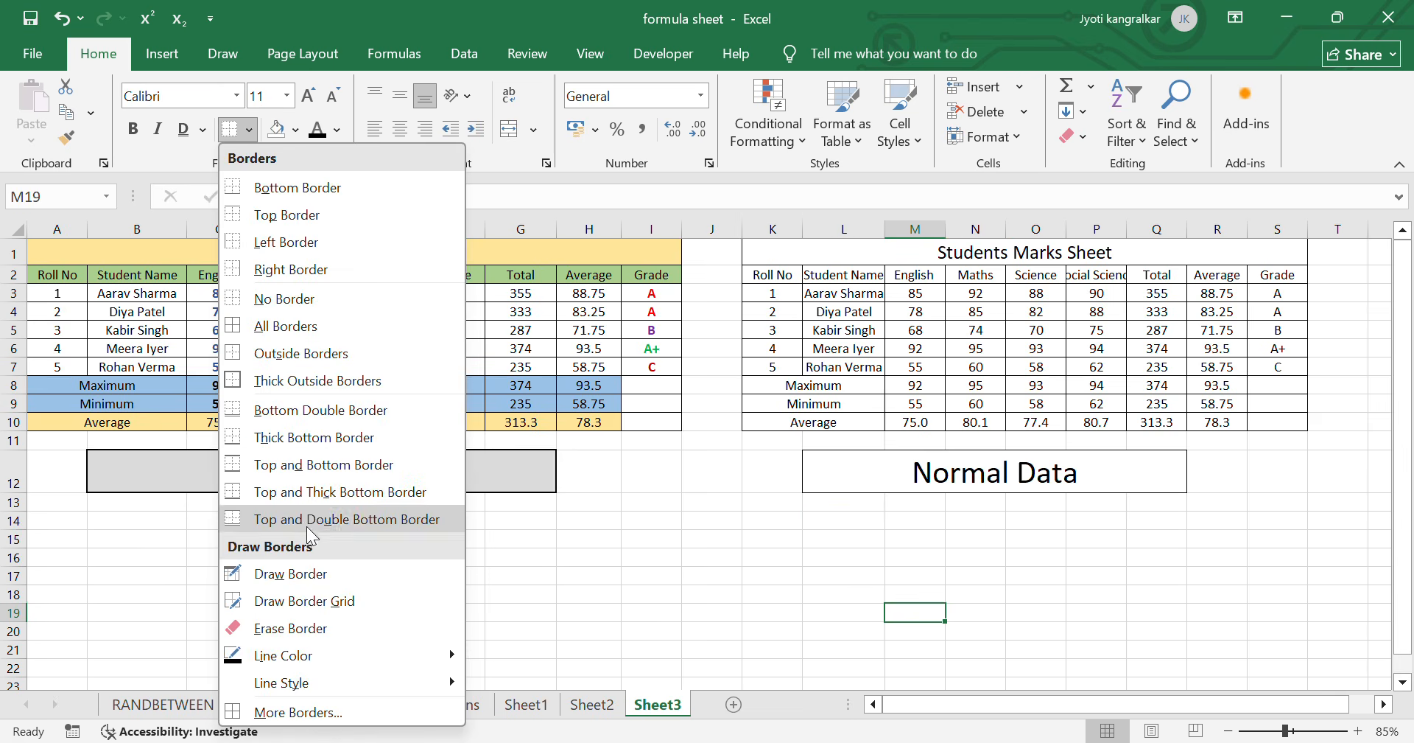
{"action": "mouse_move", "coordinate": [305, 678]}
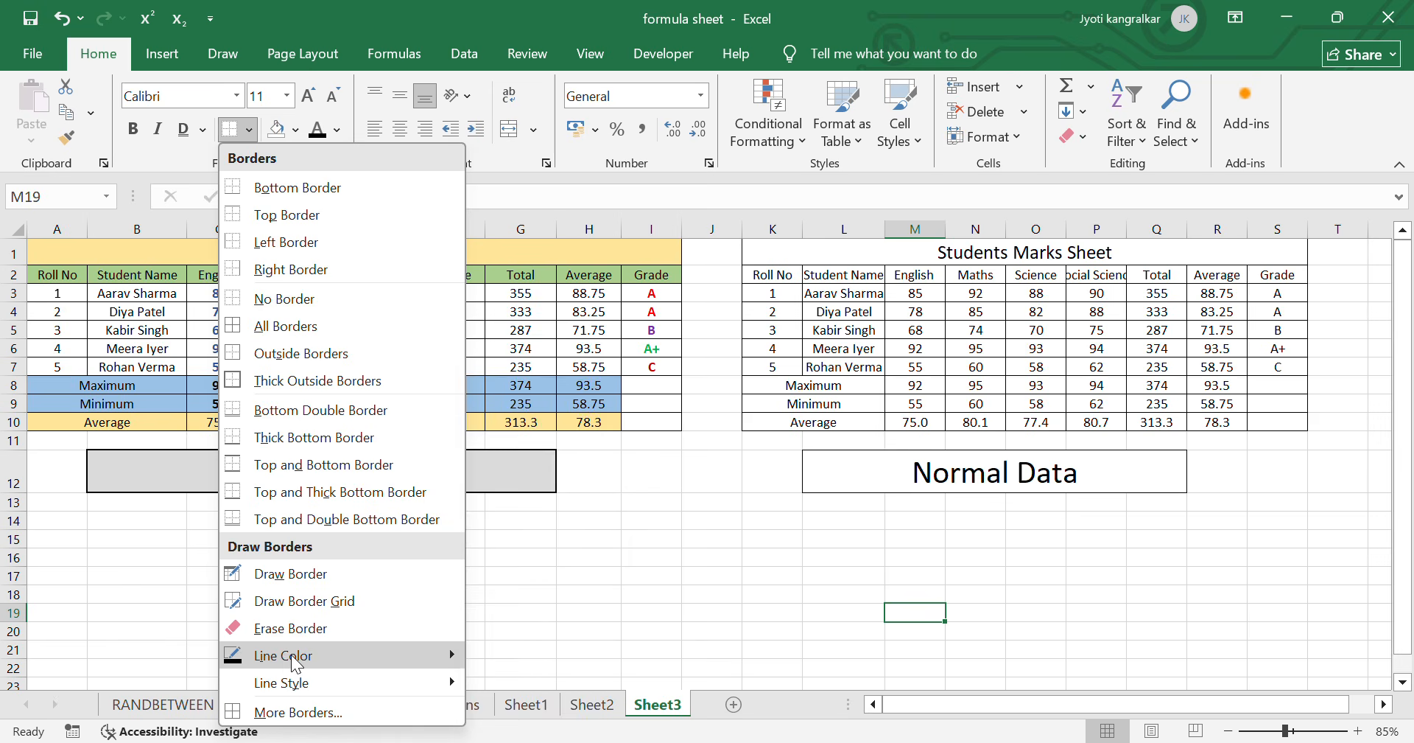
{"action": "mouse_move", "coordinate": [399, 651]}
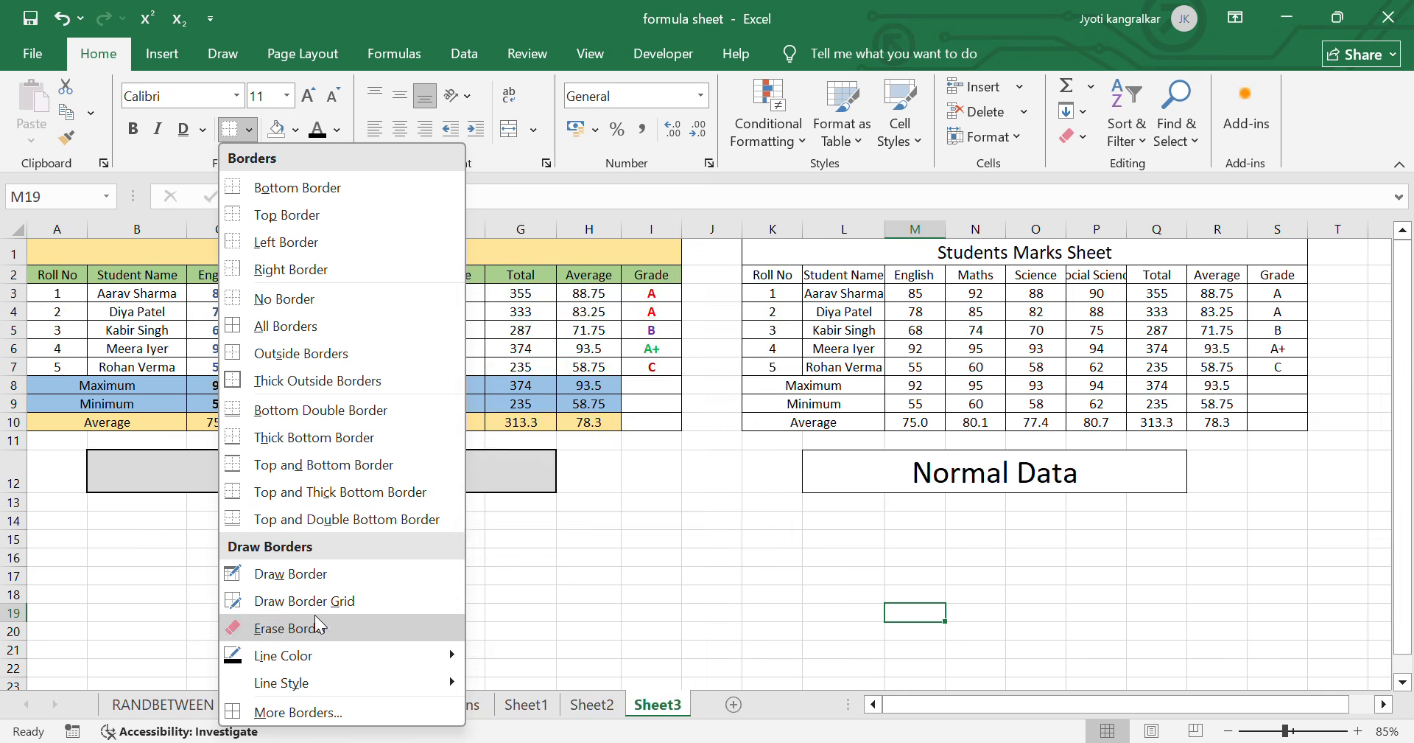
{"action": "left_click", "coordinate": [329, 575]}
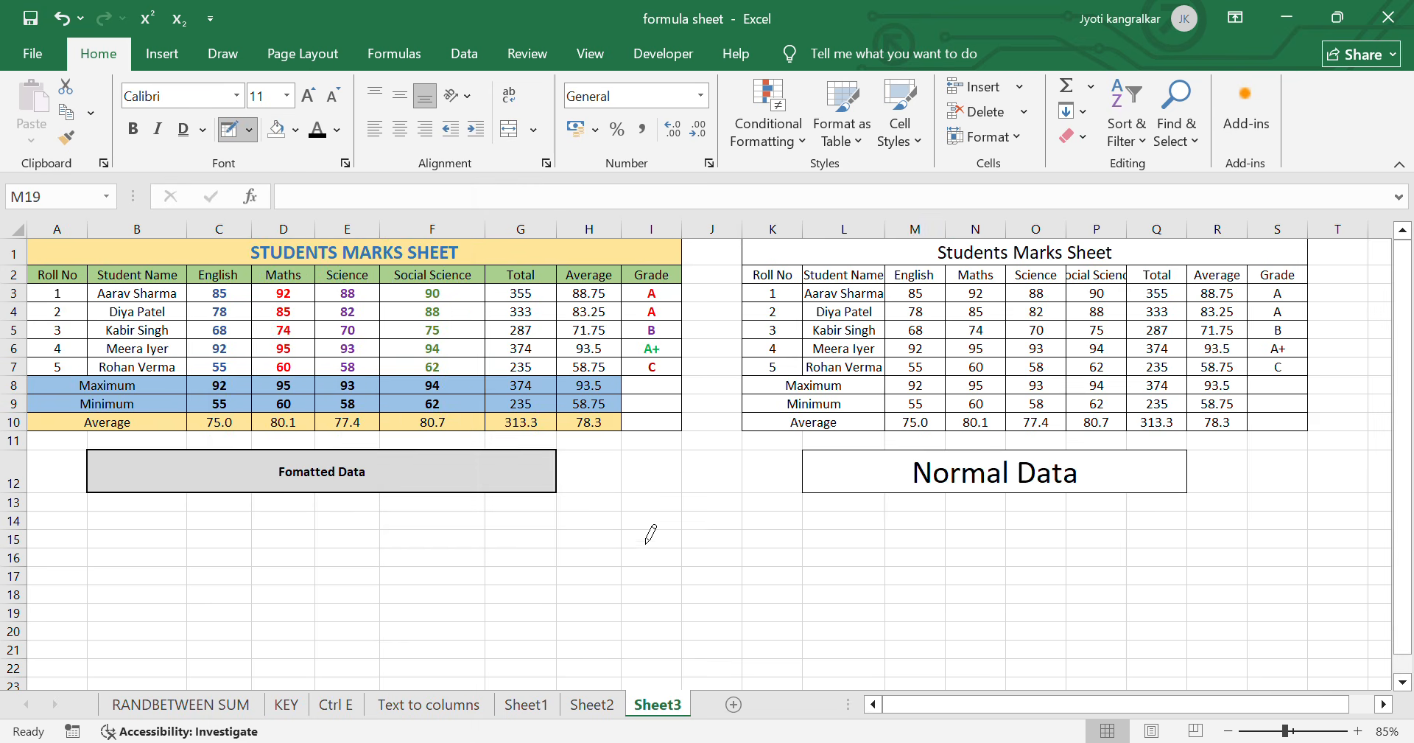
{"action": "left_click_drag", "start_coordinate": [648, 530], "coordinate": [884, 602]}
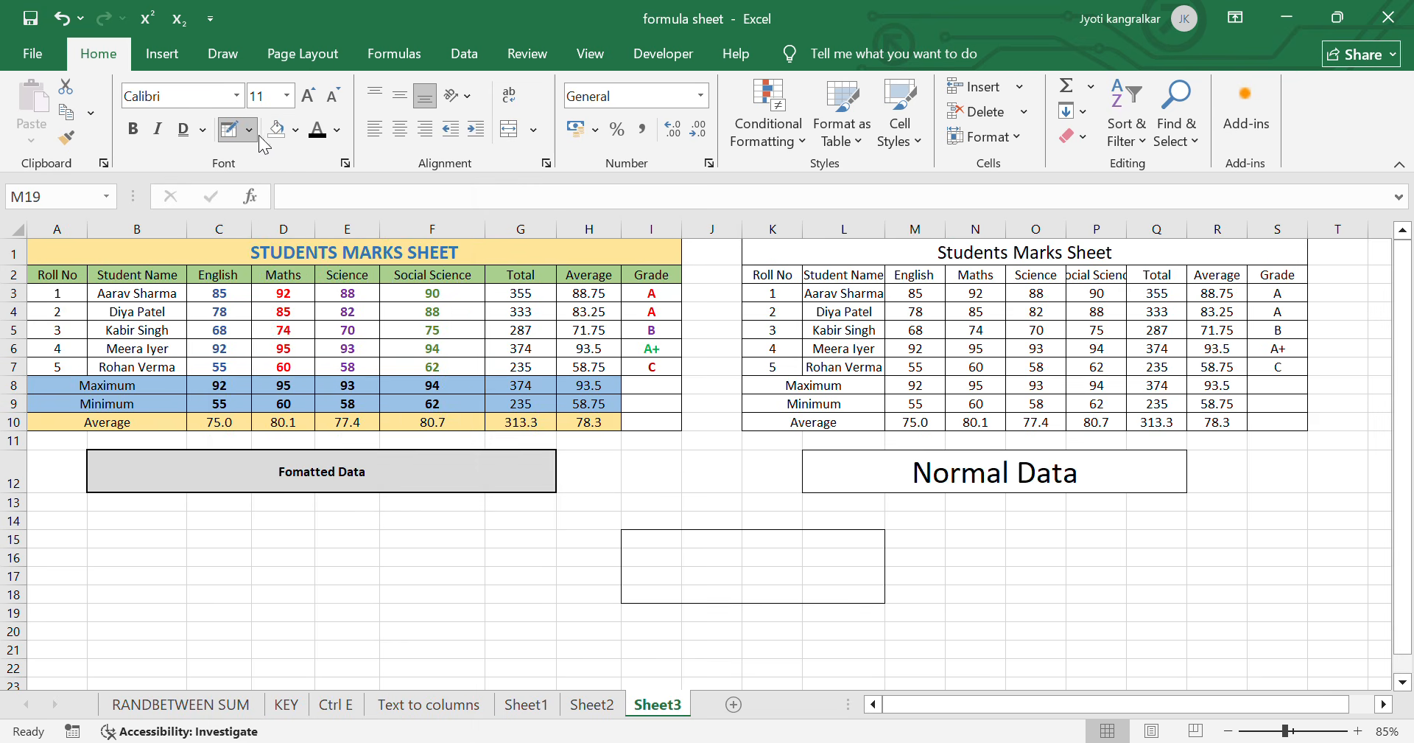
- Draw a border grid over the empty cells D16:F20 with Draw Border Grid
{"action": "left_click", "coordinate": [250, 130]}
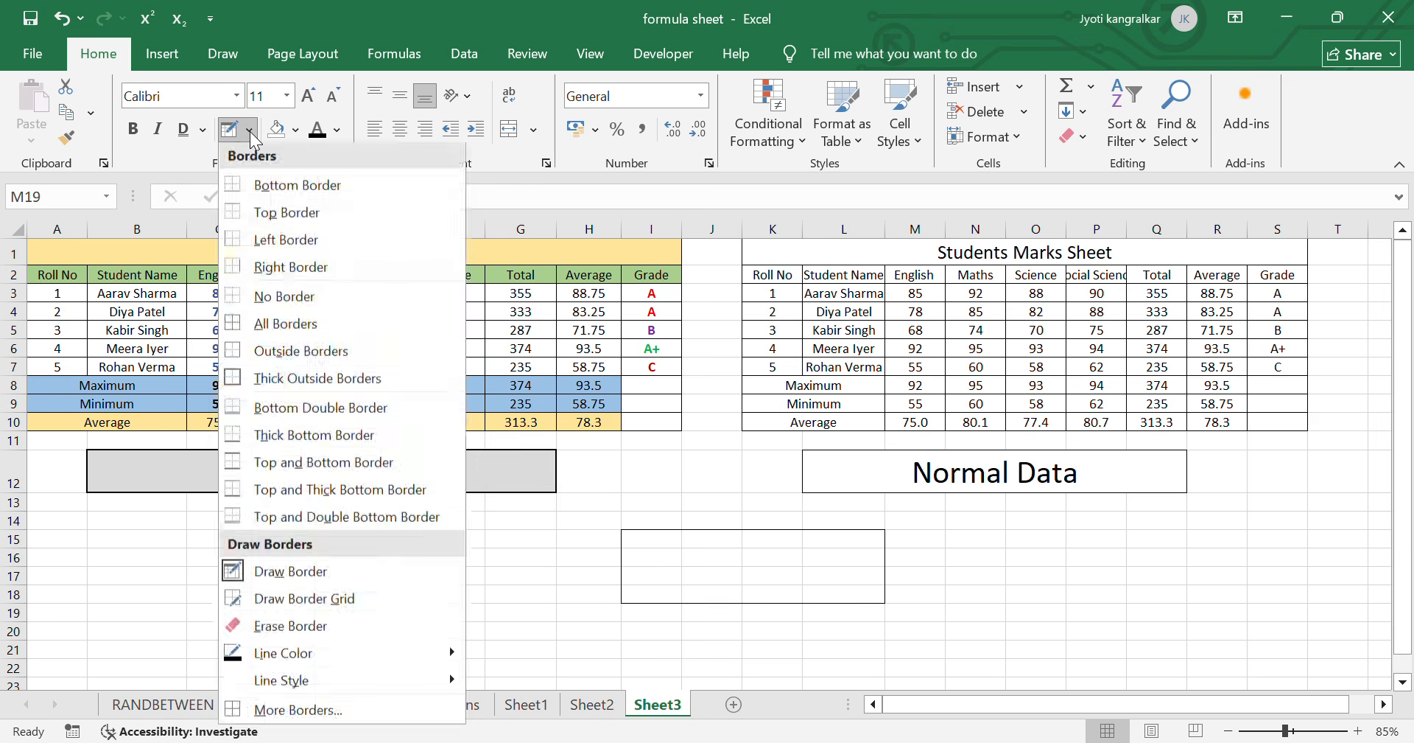
{"action": "left_click", "coordinate": [328, 606]}
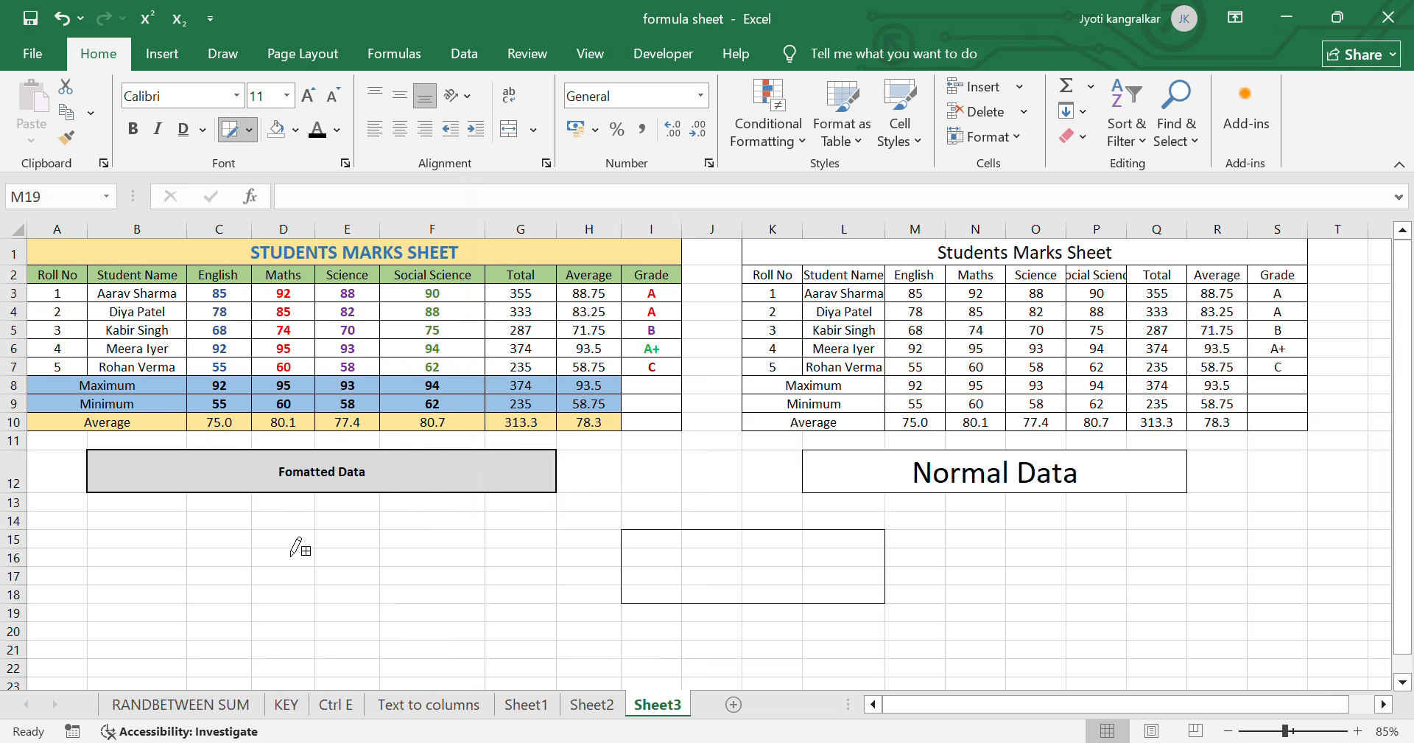
{"action": "left_click_drag", "start_coordinate": [292, 554], "coordinate": [483, 630]}
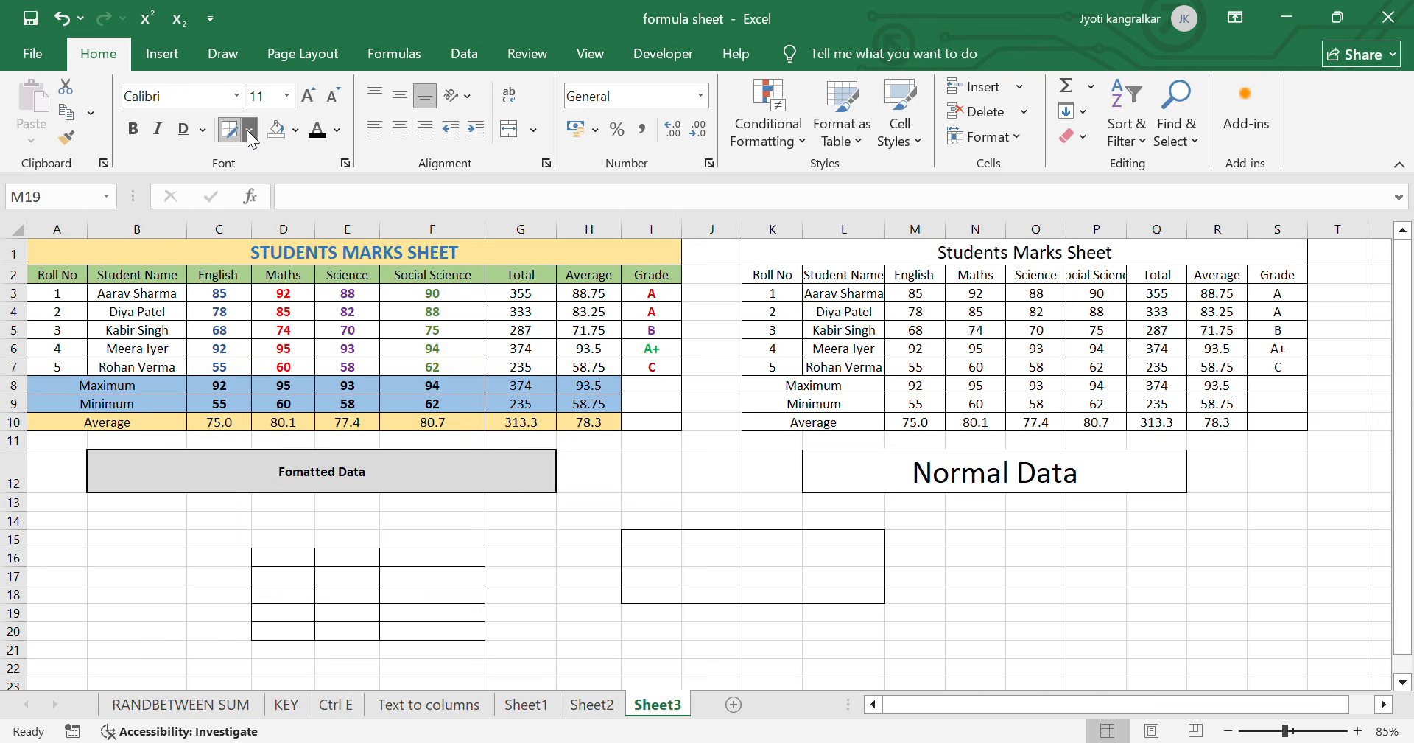
- Erase the drawn borders around D16:F20 and I15:L18 with Erase Border, leaving the erase mode when done
{"action": "left_click", "coordinate": [249, 130]}
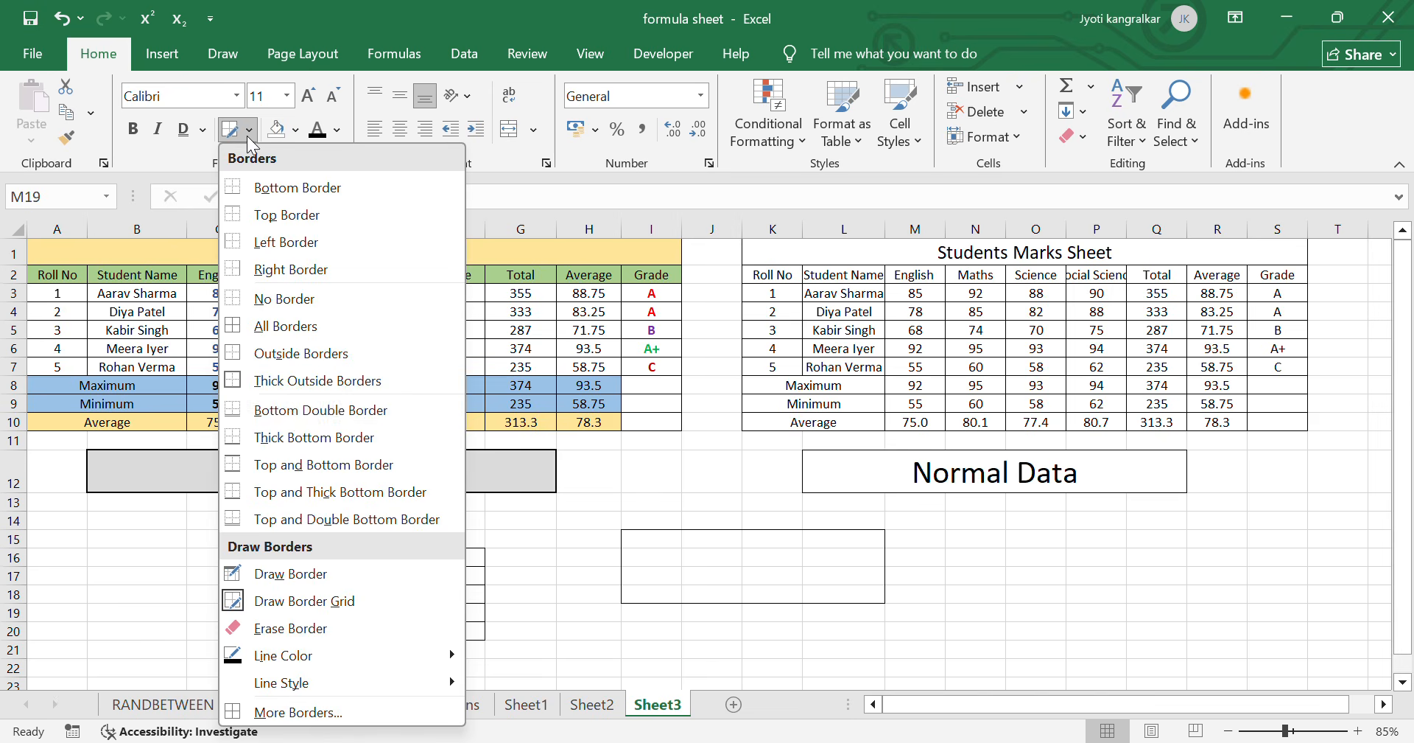
{"action": "left_click", "coordinate": [329, 626]}
{"action": "left_click_drag", "start_coordinate": [285, 559], "coordinate": [290, 618]}
{"action": "left_click_drag", "start_coordinate": [433, 562], "coordinate": [435, 625]}
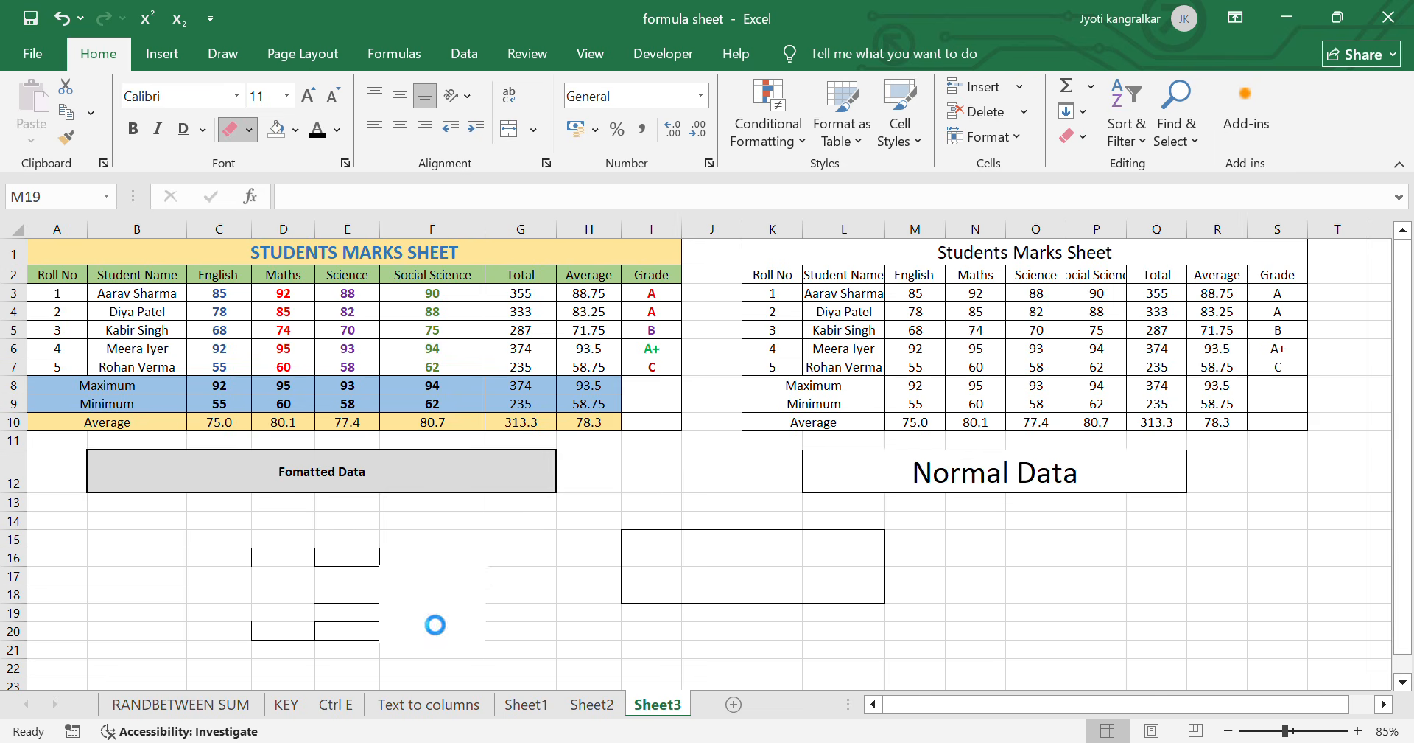
{"action": "mouse_move", "coordinate": [288, 539]}
{"action": "left_mouse_down"}
{"action": "mouse_move", "coordinate": [420, 590]}
{"action": "mouse_move", "coordinate": [852, 638]}
{"action": "mouse_move", "coordinate": [884, 627]}
{"action": "left_mouse_up"}
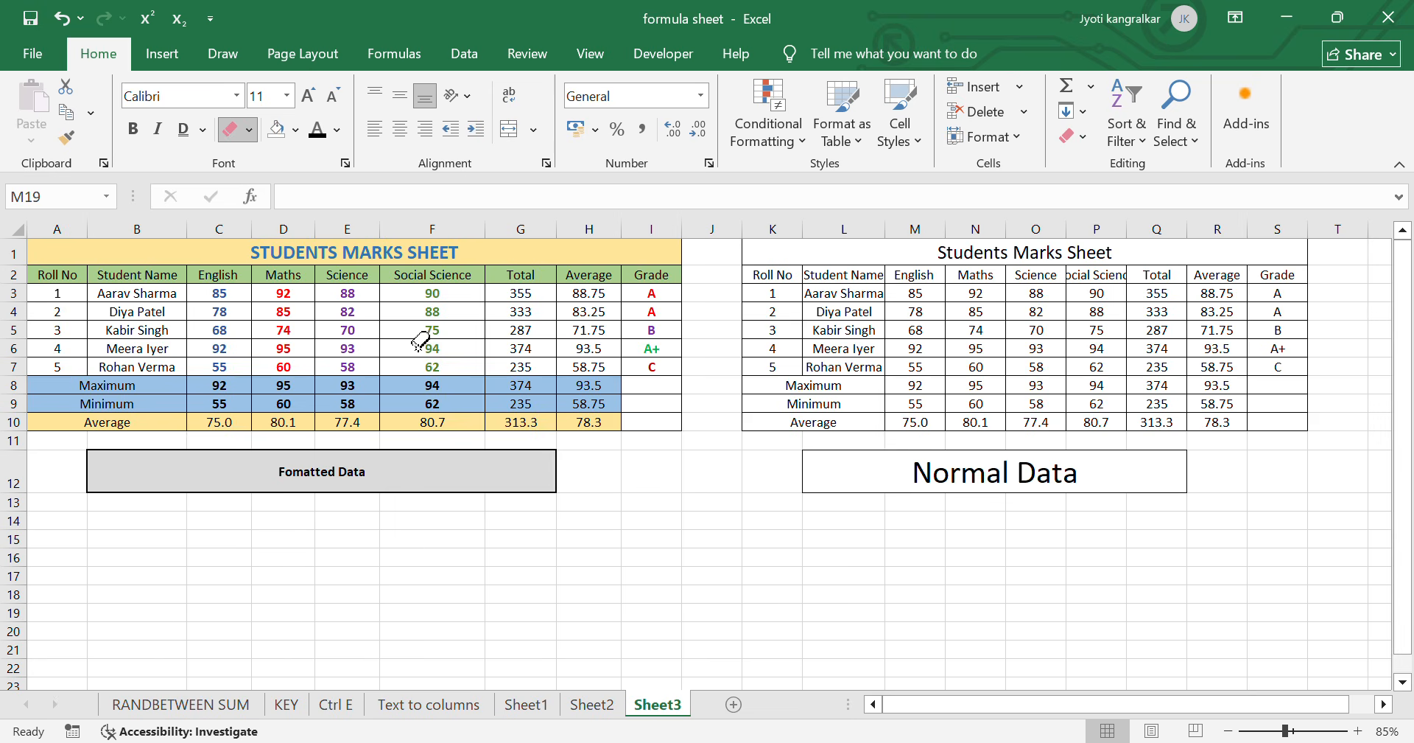
{"action": "left_click", "coordinate": [237, 131]}
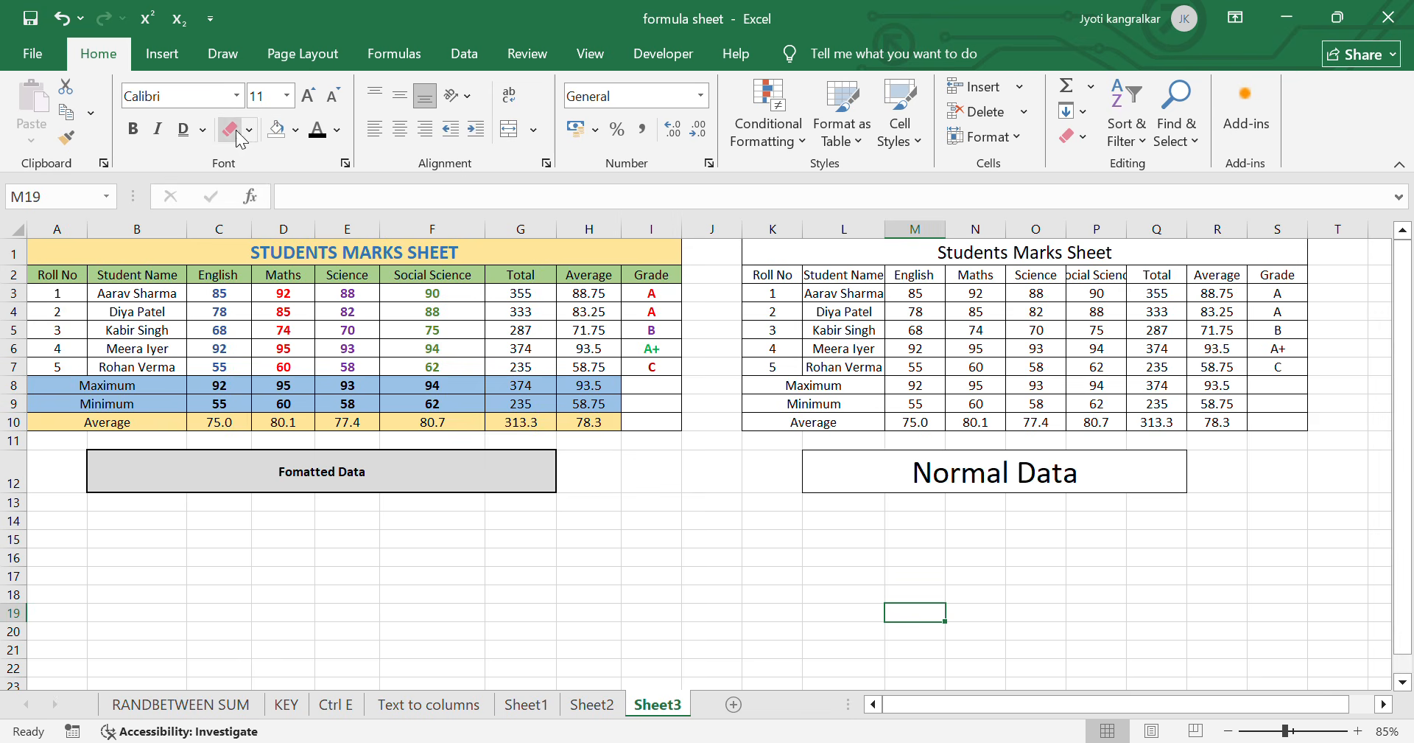
- Fill the Normal Data cell with a light gold theme color and clear it again with No Fill
{"action": "left_click", "coordinate": [1055, 480]}
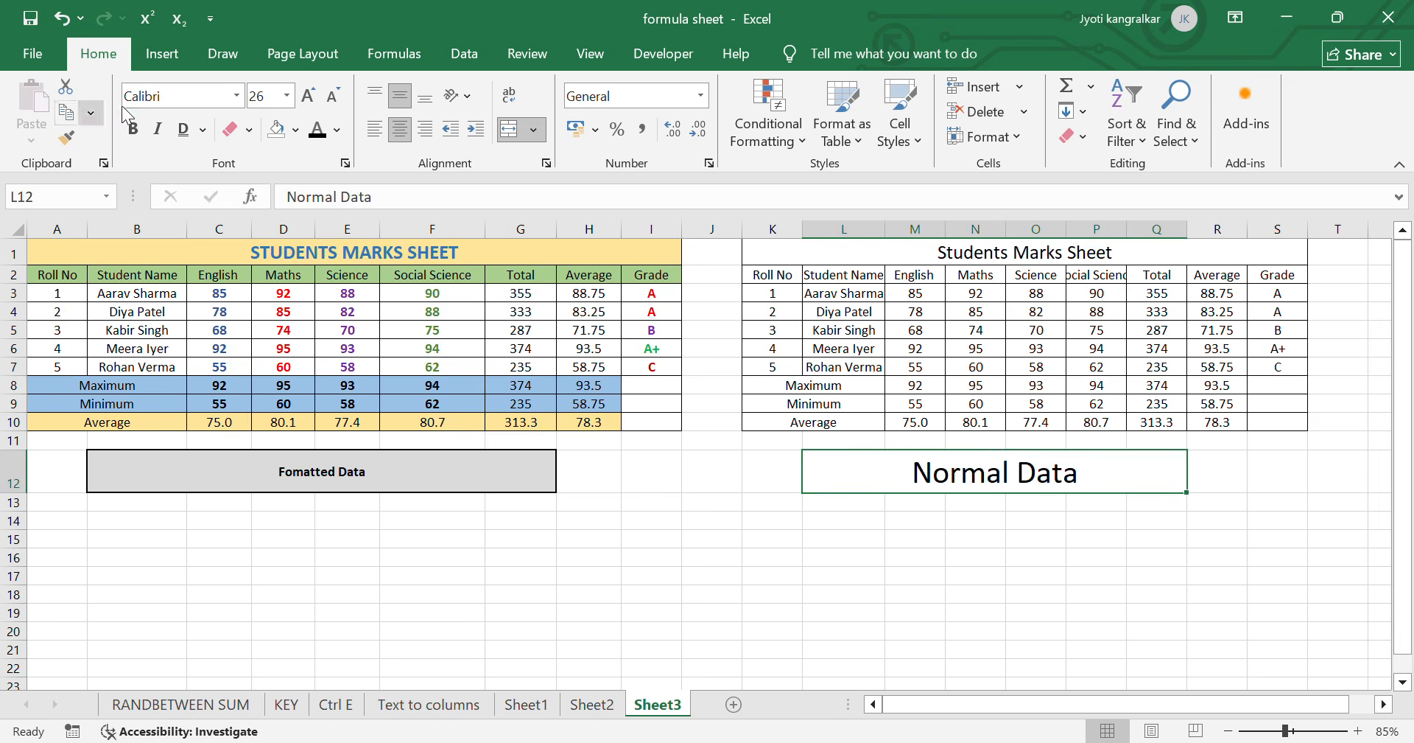
{"action": "left_click", "coordinate": [294, 133]}
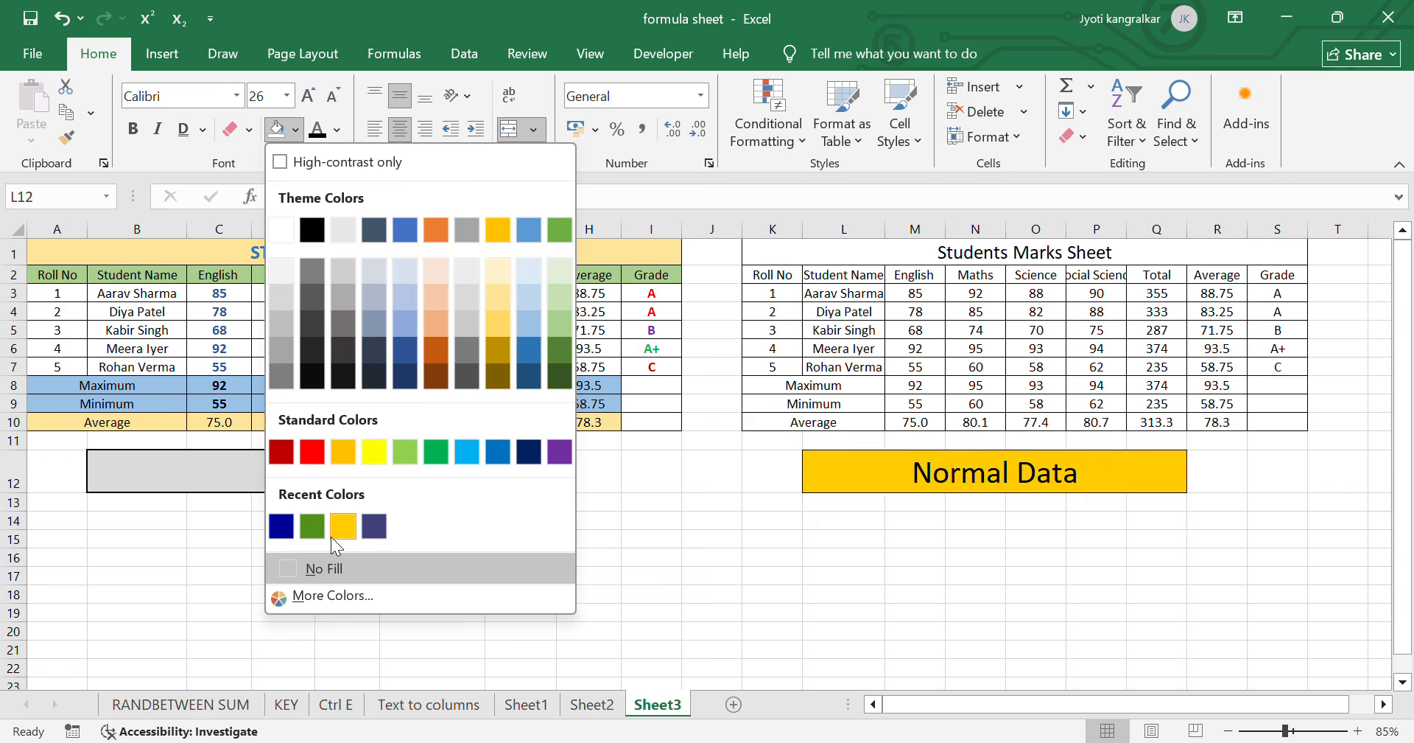
{"action": "left_click", "coordinate": [506, 324]}
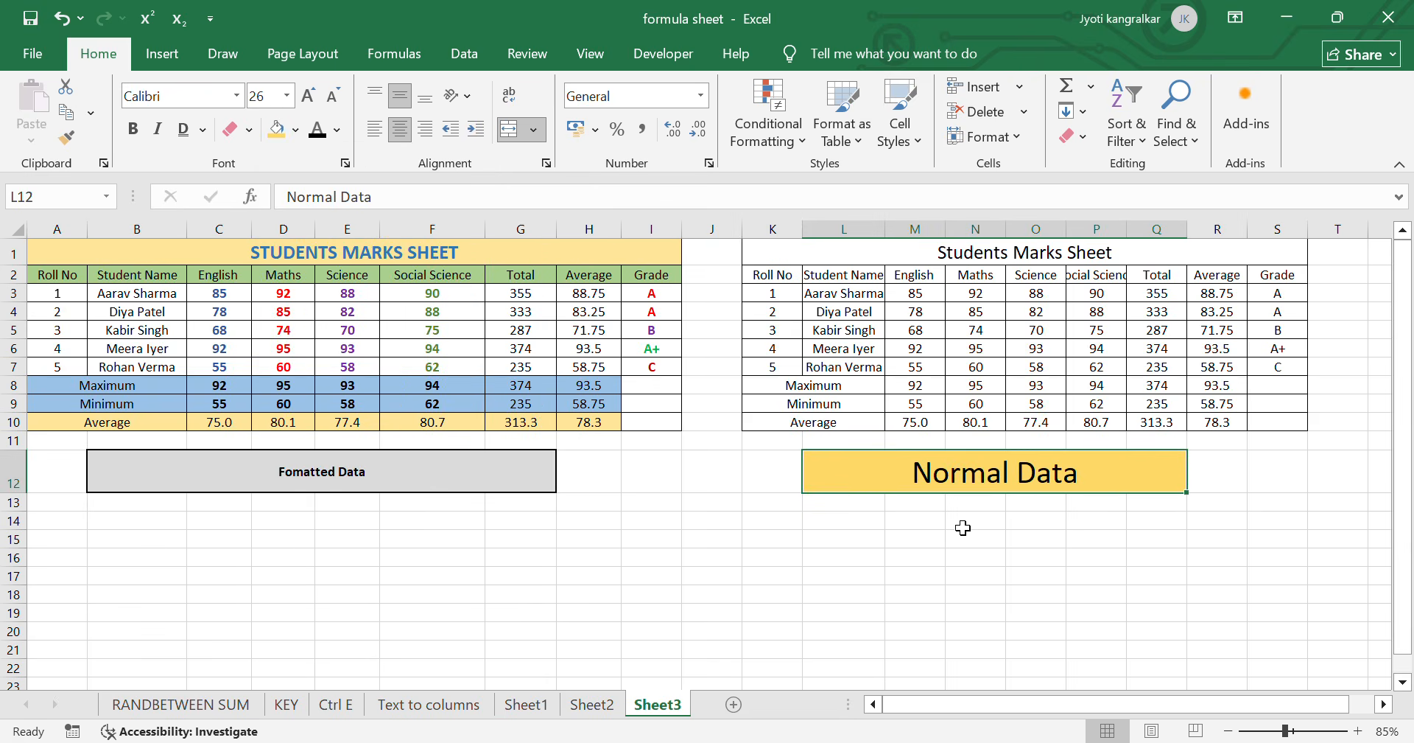
{"action": "left_click", "coordinate": [295, 130]}
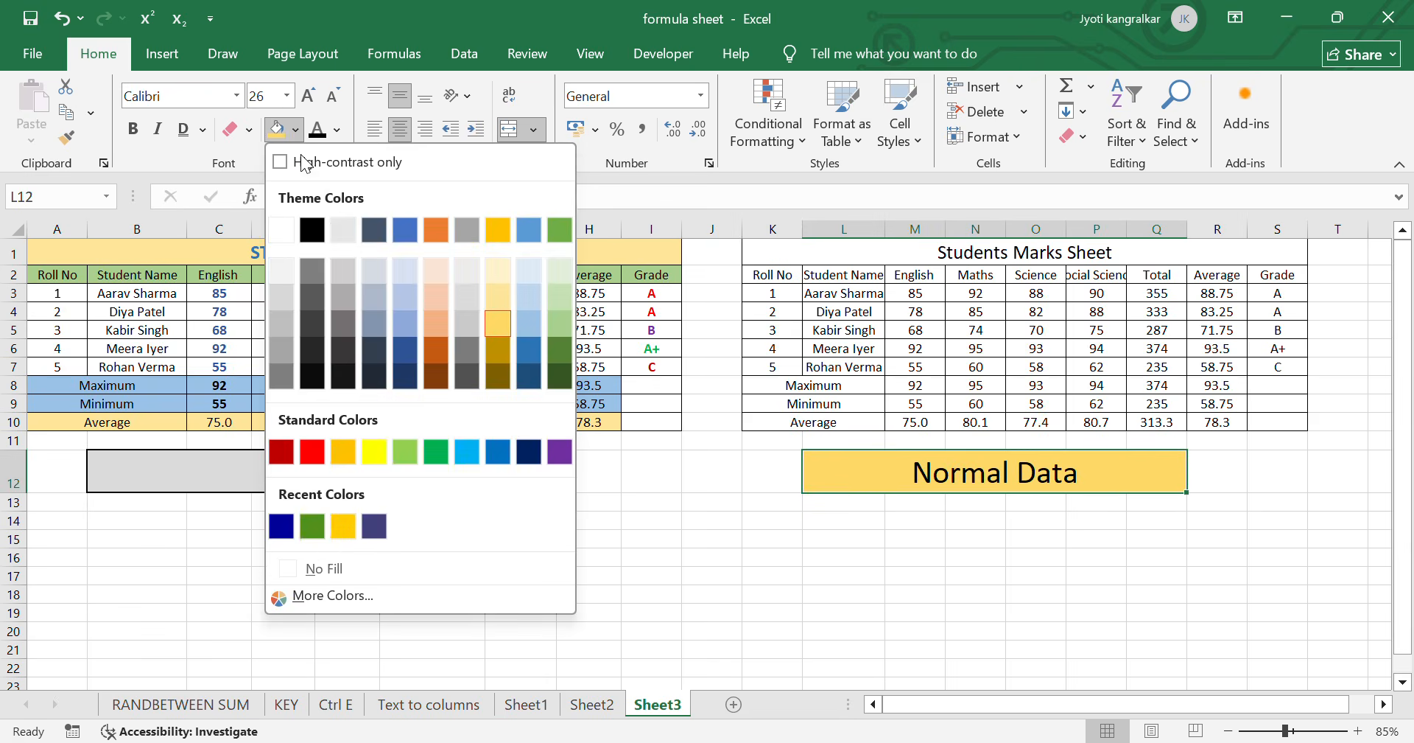
{"action": "left_click", "coordinate": [329, 570]}
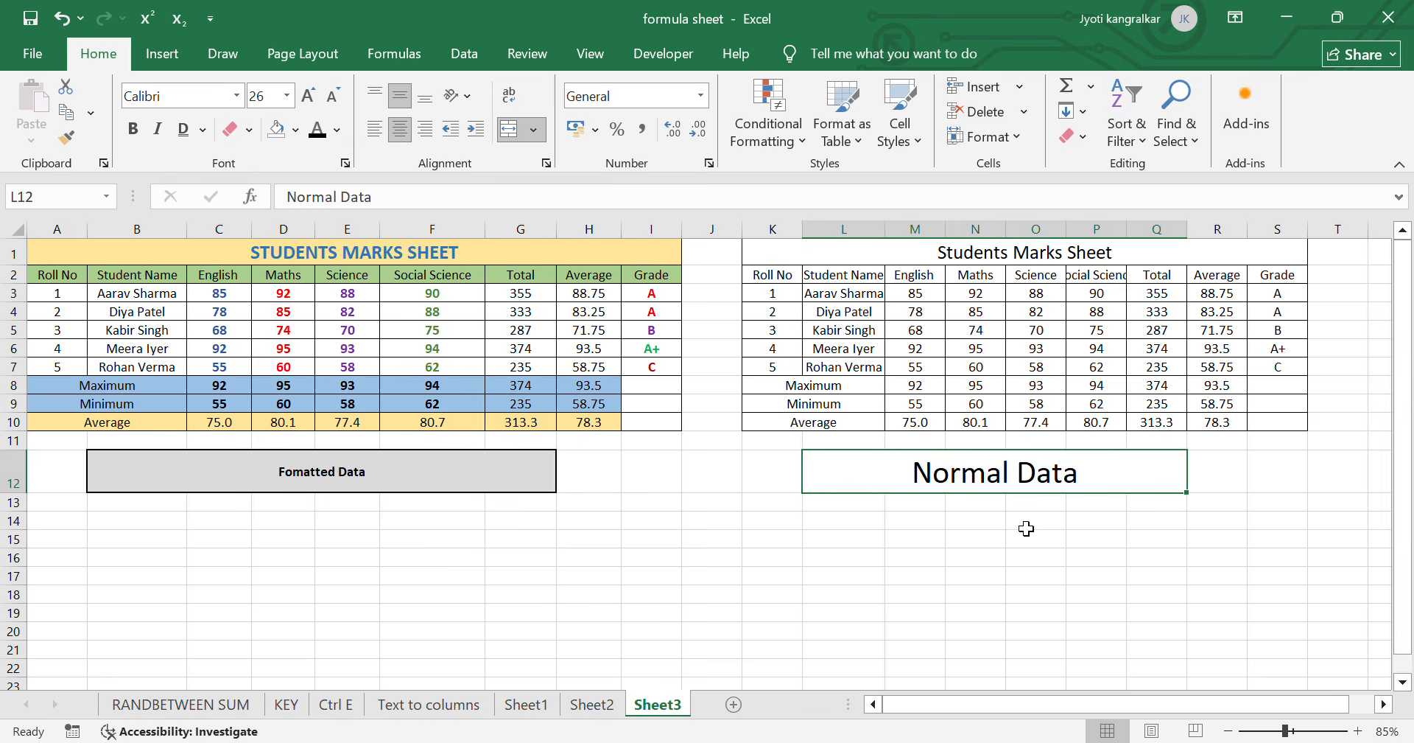
{"action": "left_click", "coordinate": [294, 129]}
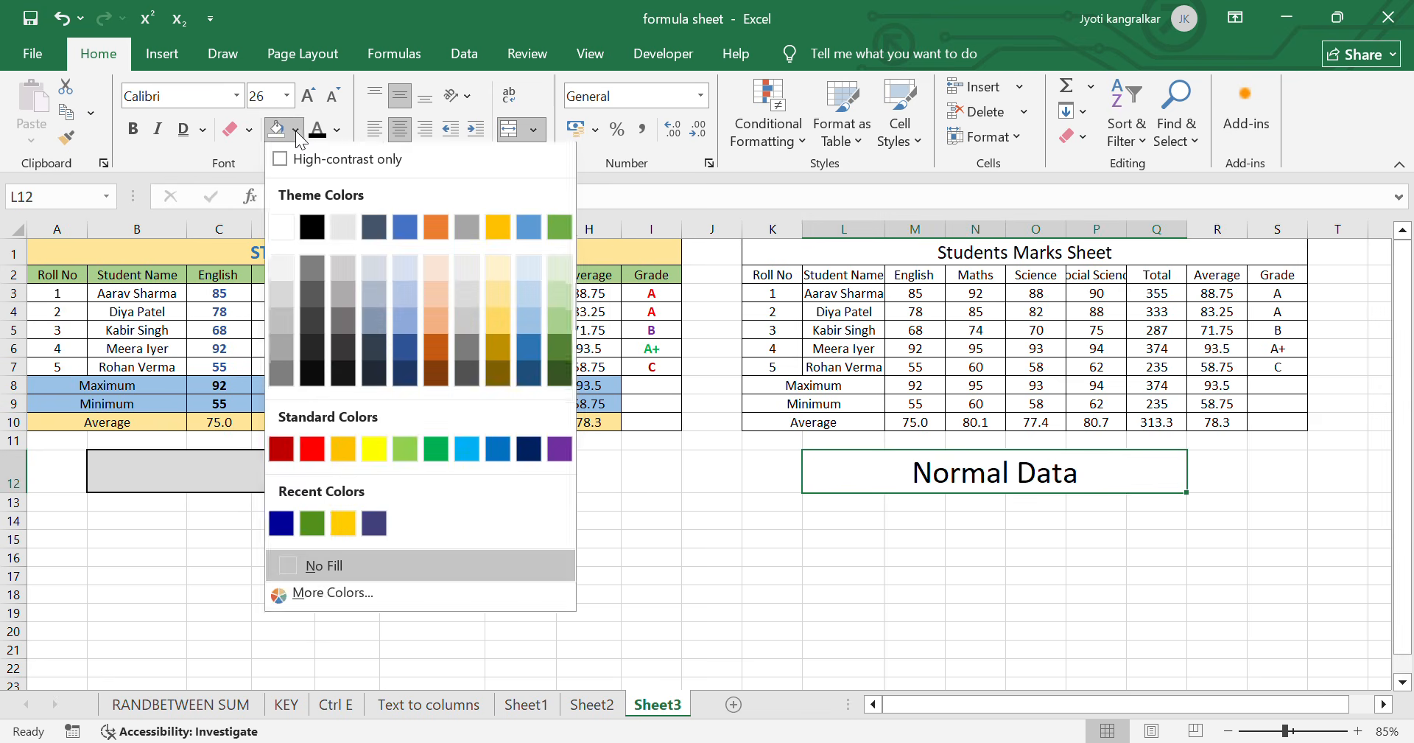
{"action": "left_click", "coordinate": [319, 596]}
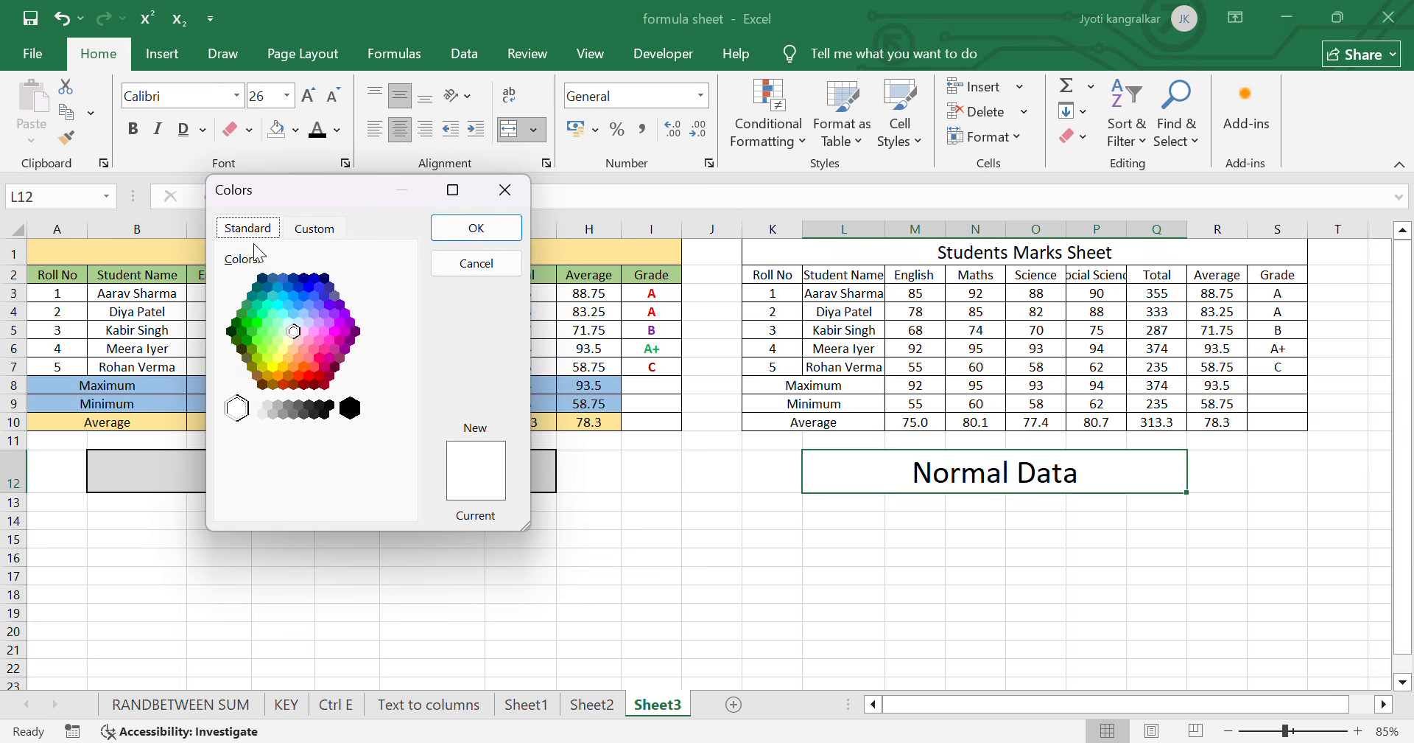
{"action": "left_click", "coordinate": [266, 287]}
{"action": "left_click", "coordinate": [289, 304]}
{"action": "left_click", "coordinate": [308, 287]}
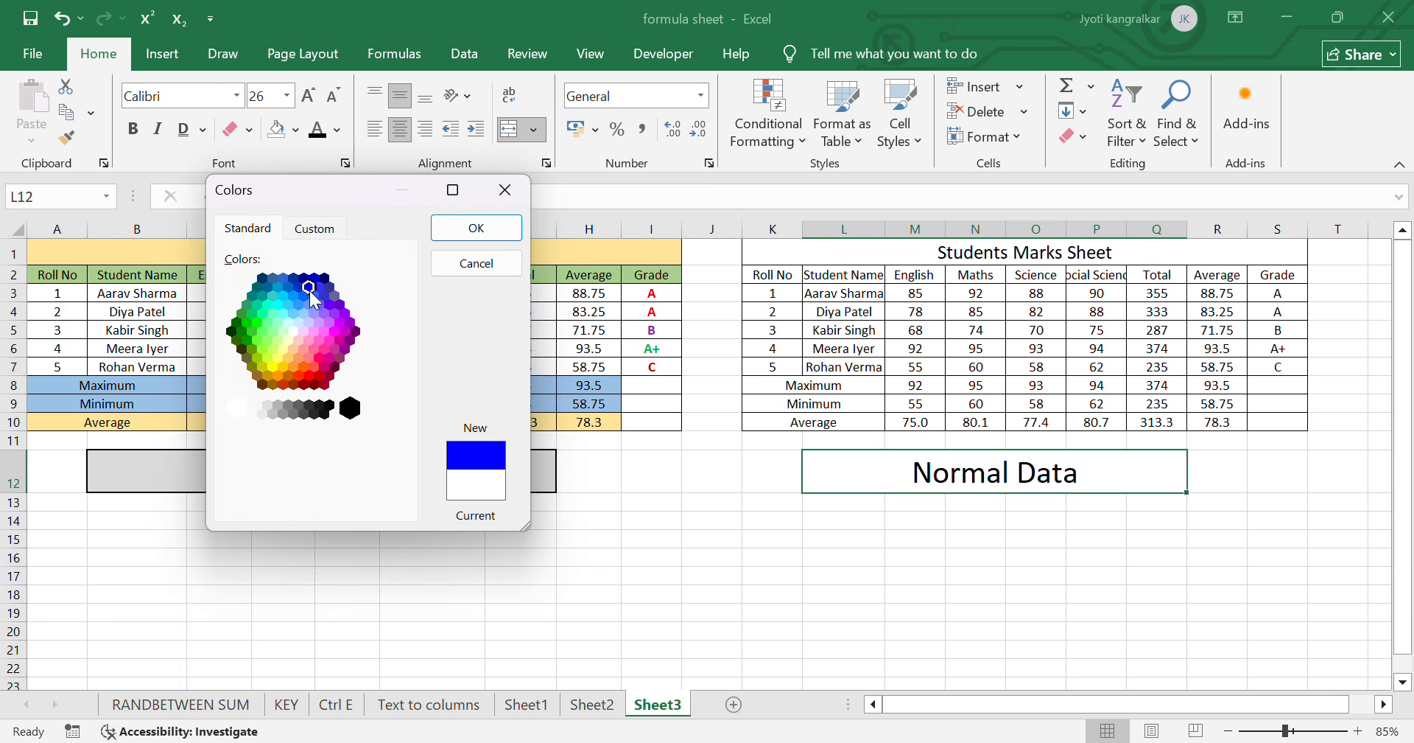
{"action": "left_click", "coordinate": [315, 229]}
{"action": "left_click", "coordinate": [244, 301]}
{"action": "left_click", "coordinate": [357, 314]}
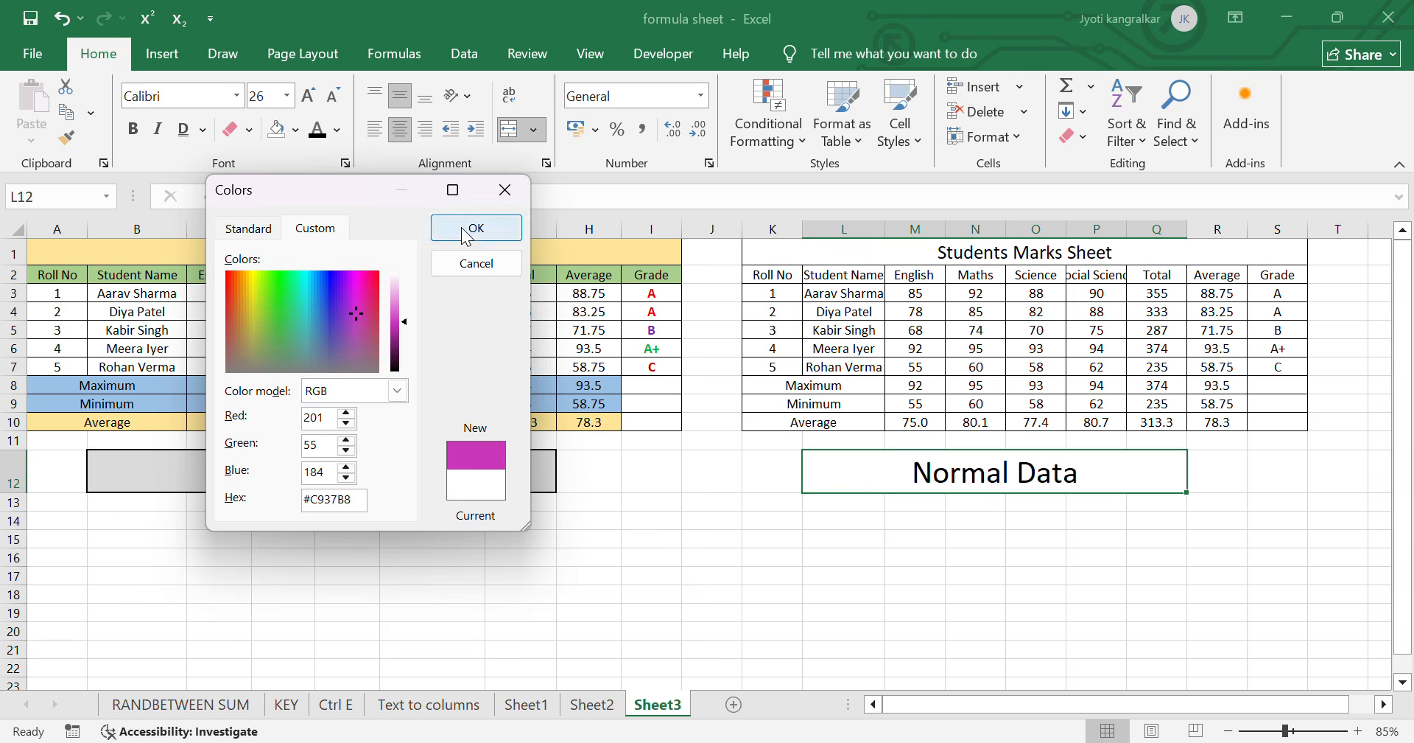
{"action": "left_click", "coordinate": [495, 200]}
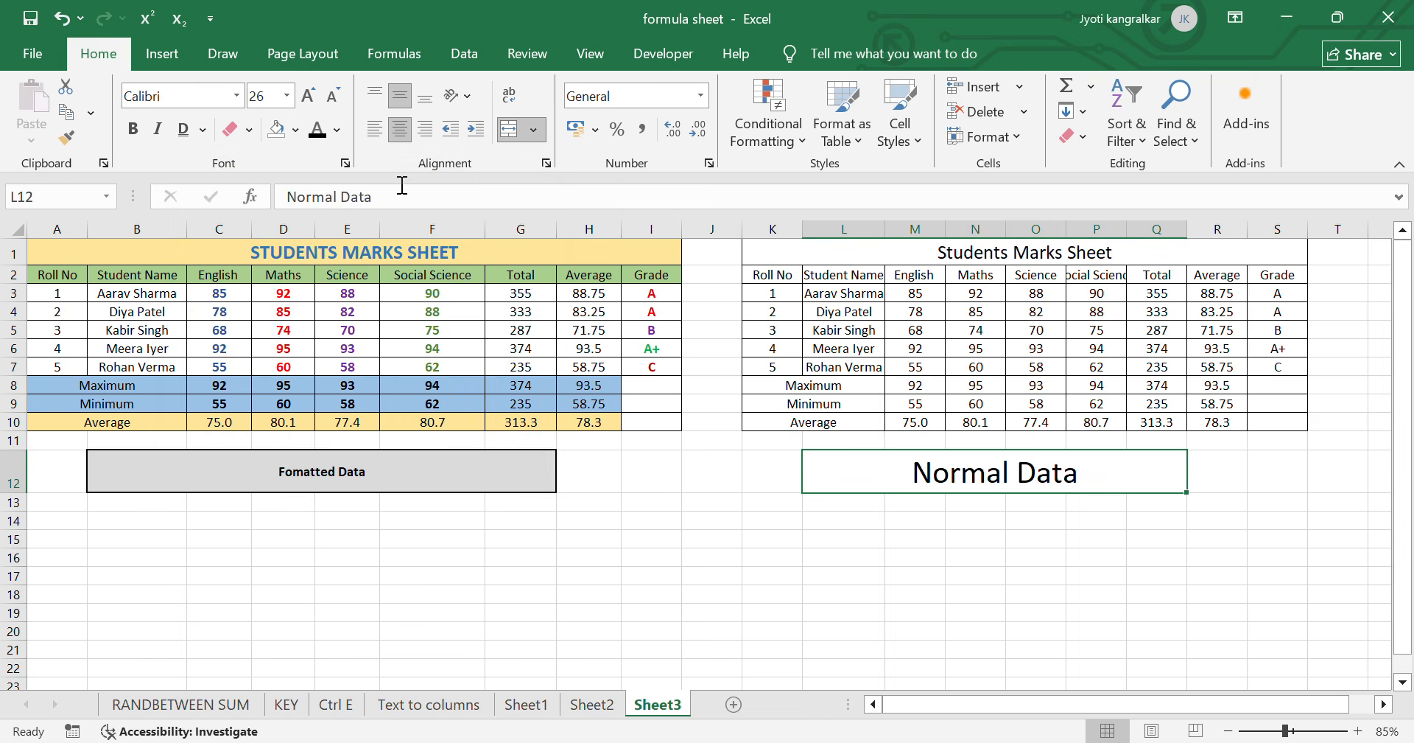
- Set the font color of the Normal Data cell to standard red
{"action": "left_click", "coordinate": [336, 129]}
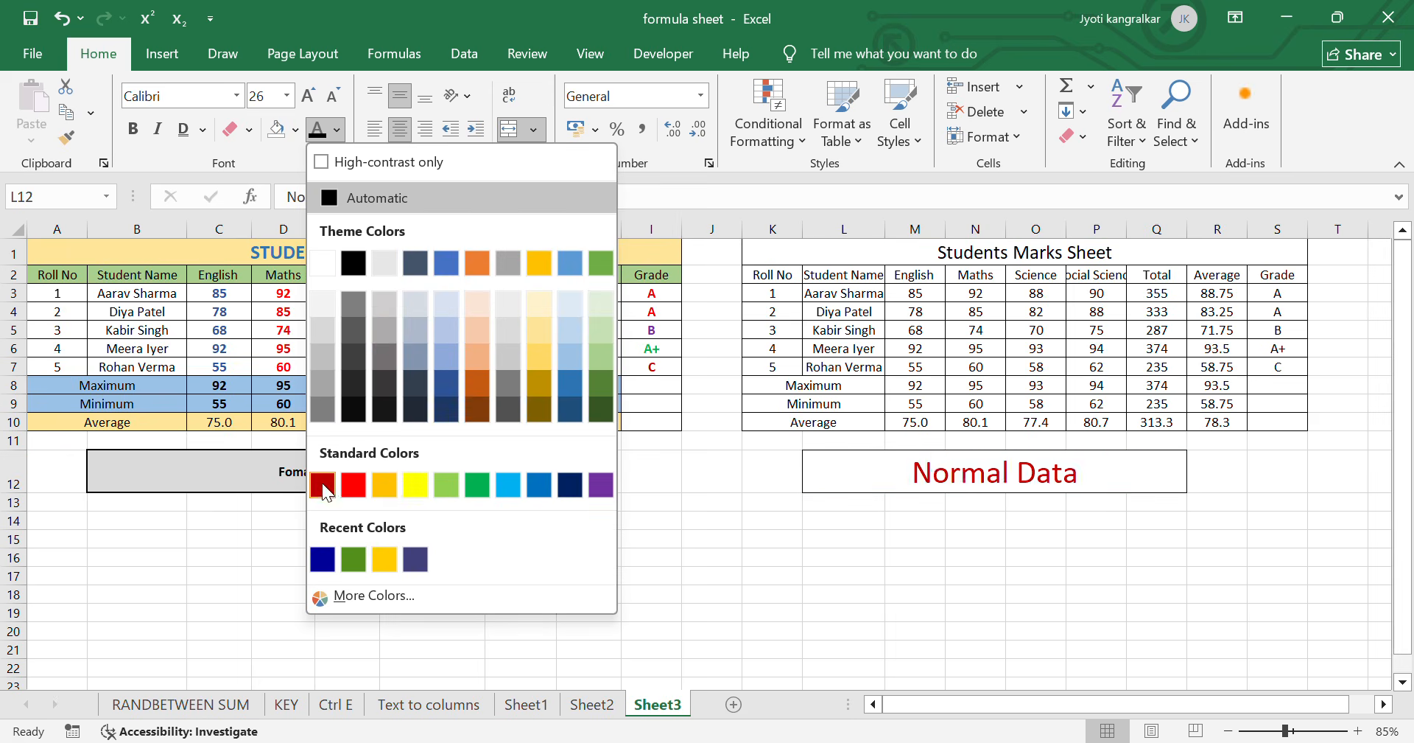
{"action": "left_click", "coordinate": [361, 485]}
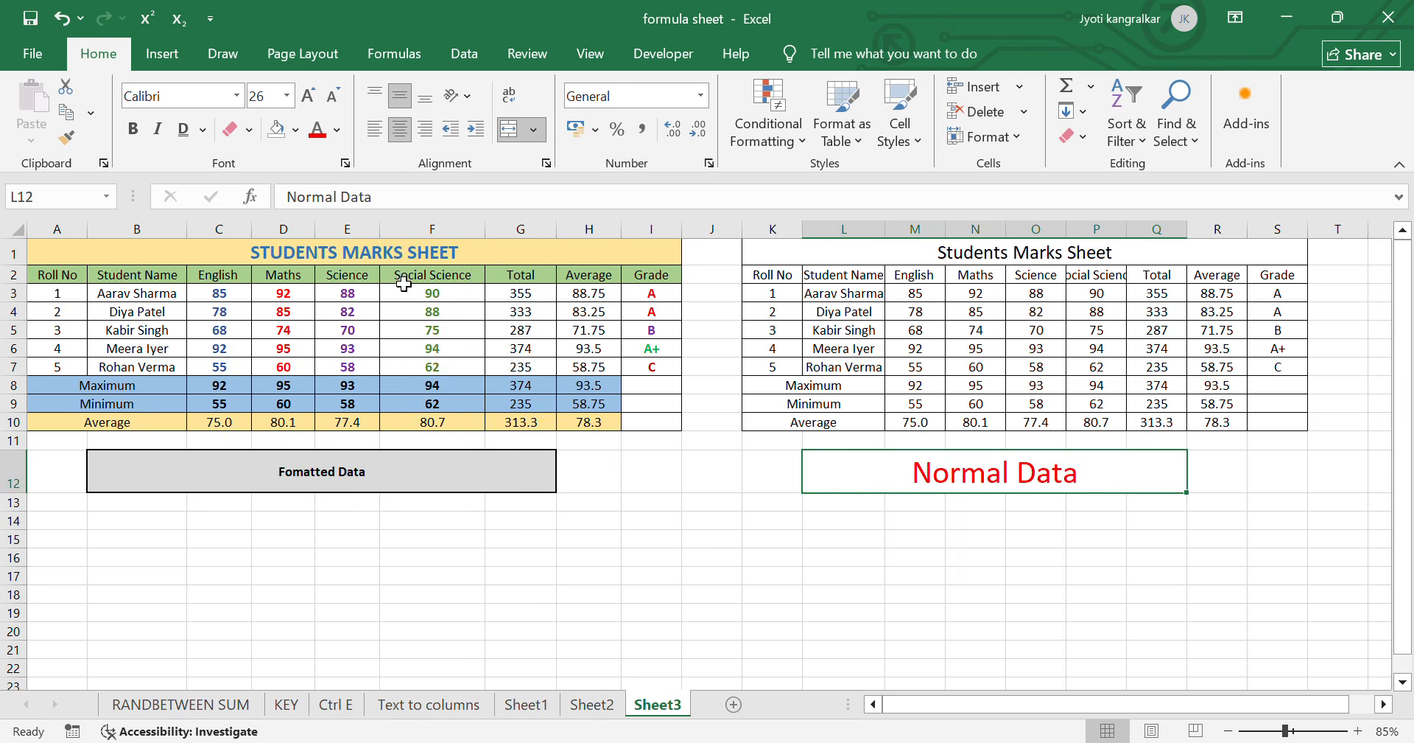
{"action": "left_click", "coordinate": [336, 133]}
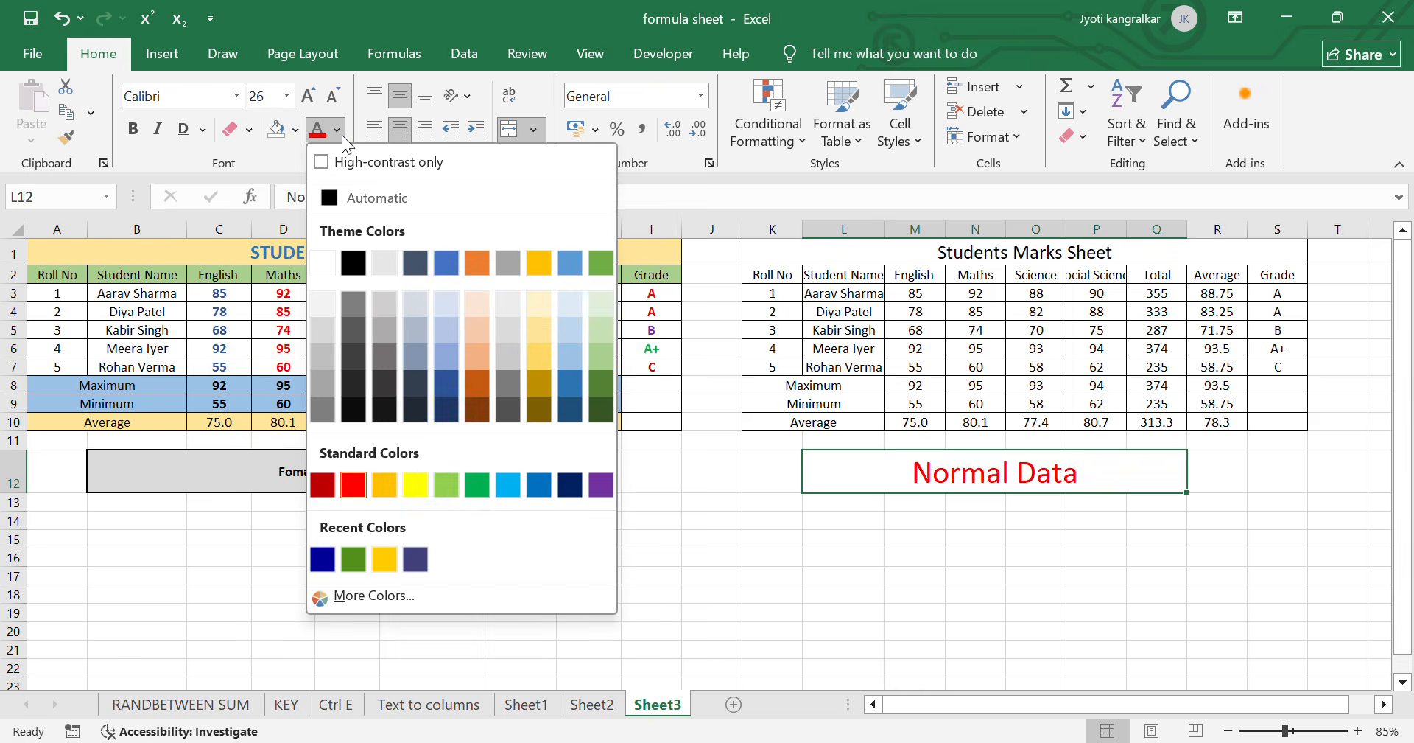
{"action": "left_click", "coordinate": [361, 594]}
{"action": "left_click", "coordinate": [345, 324]}
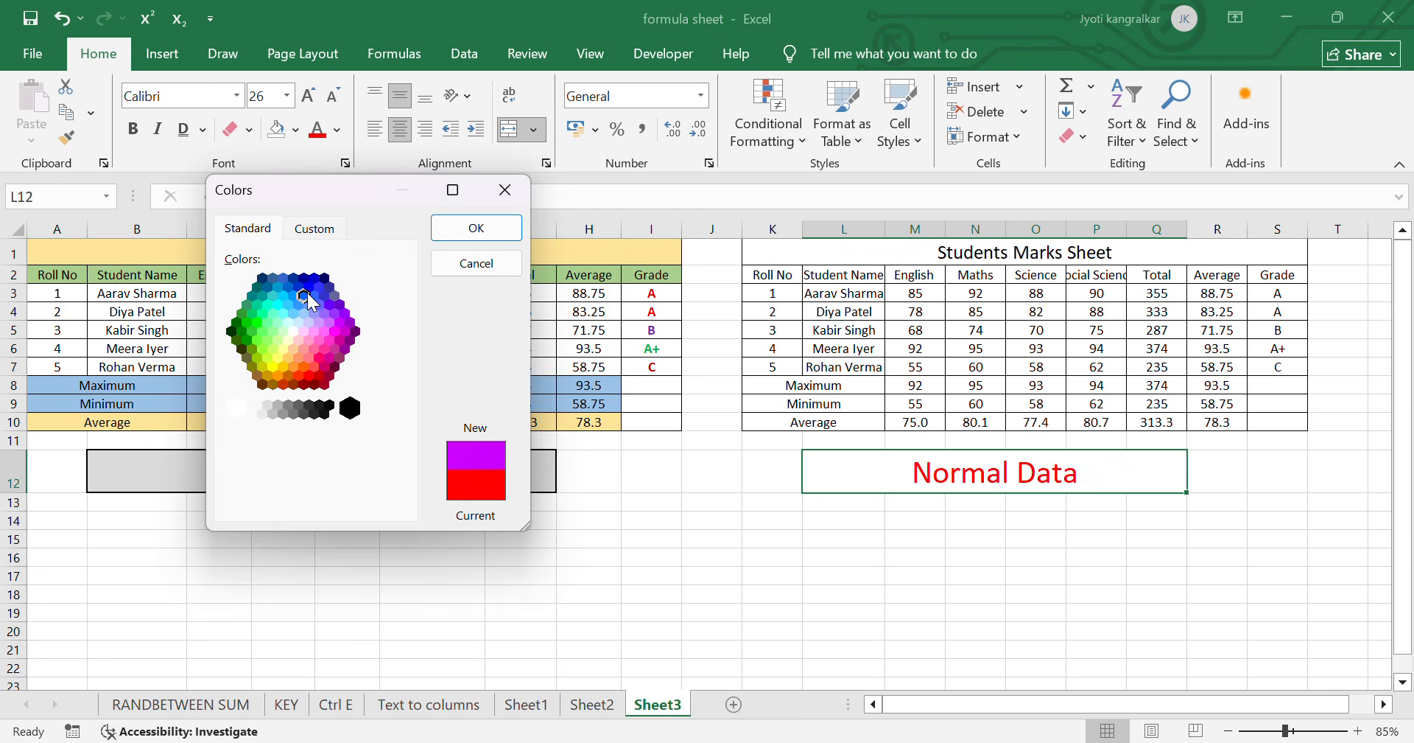
{"action": "left_click", "coordinate": [298, 288]}
{"action": "left_click", "coordinate": [330, 328]}
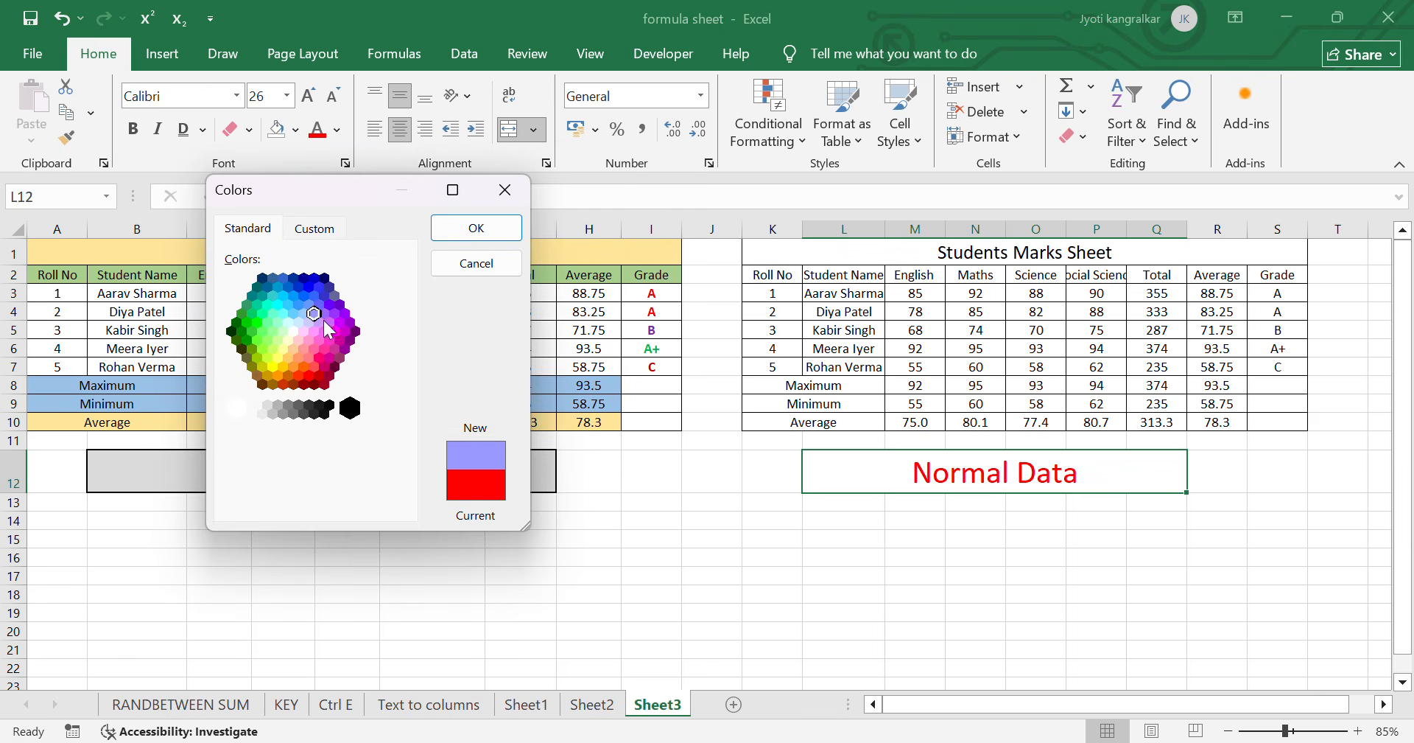
{"action": "left_click", "coordinate": [505, 189]}
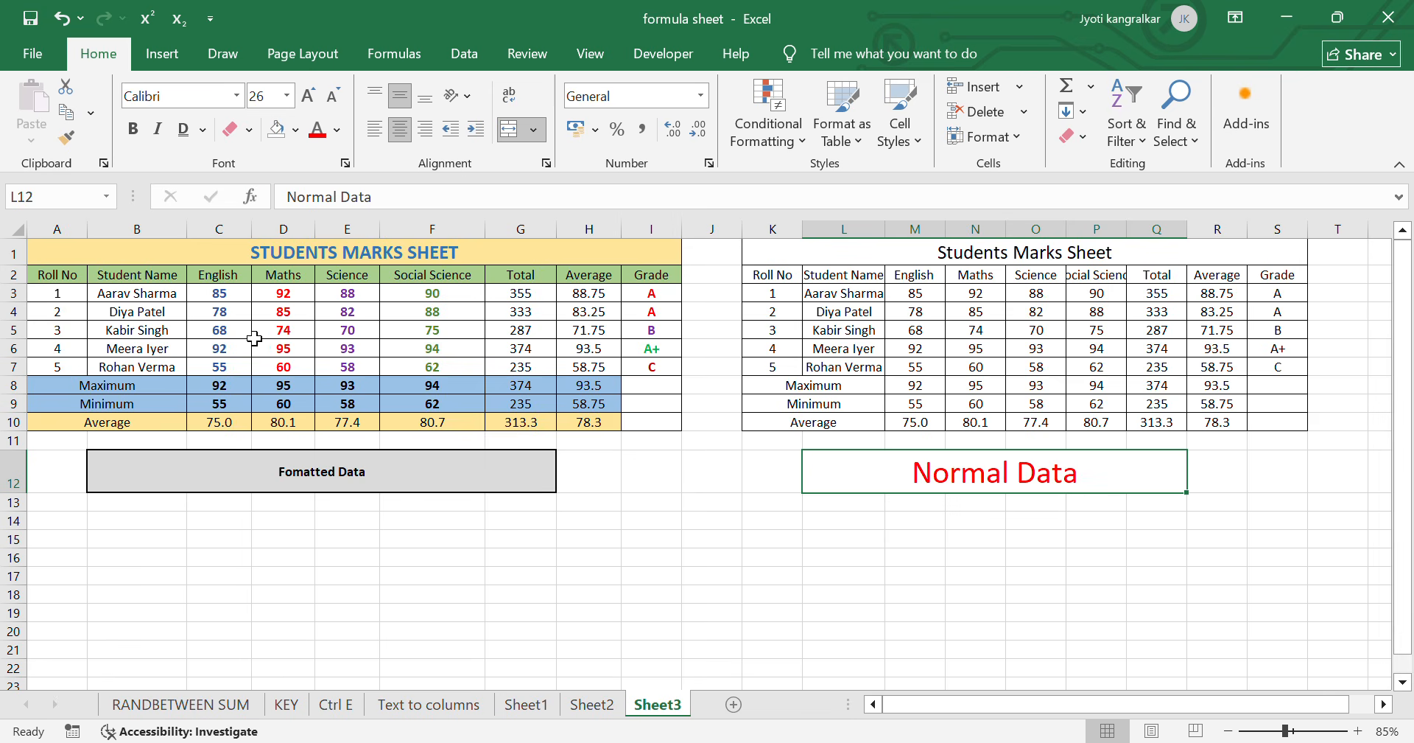
- Reset the font color of the Normal Data cell to Automatic
{"action": "left_click", "coordinate": [337, 130]}
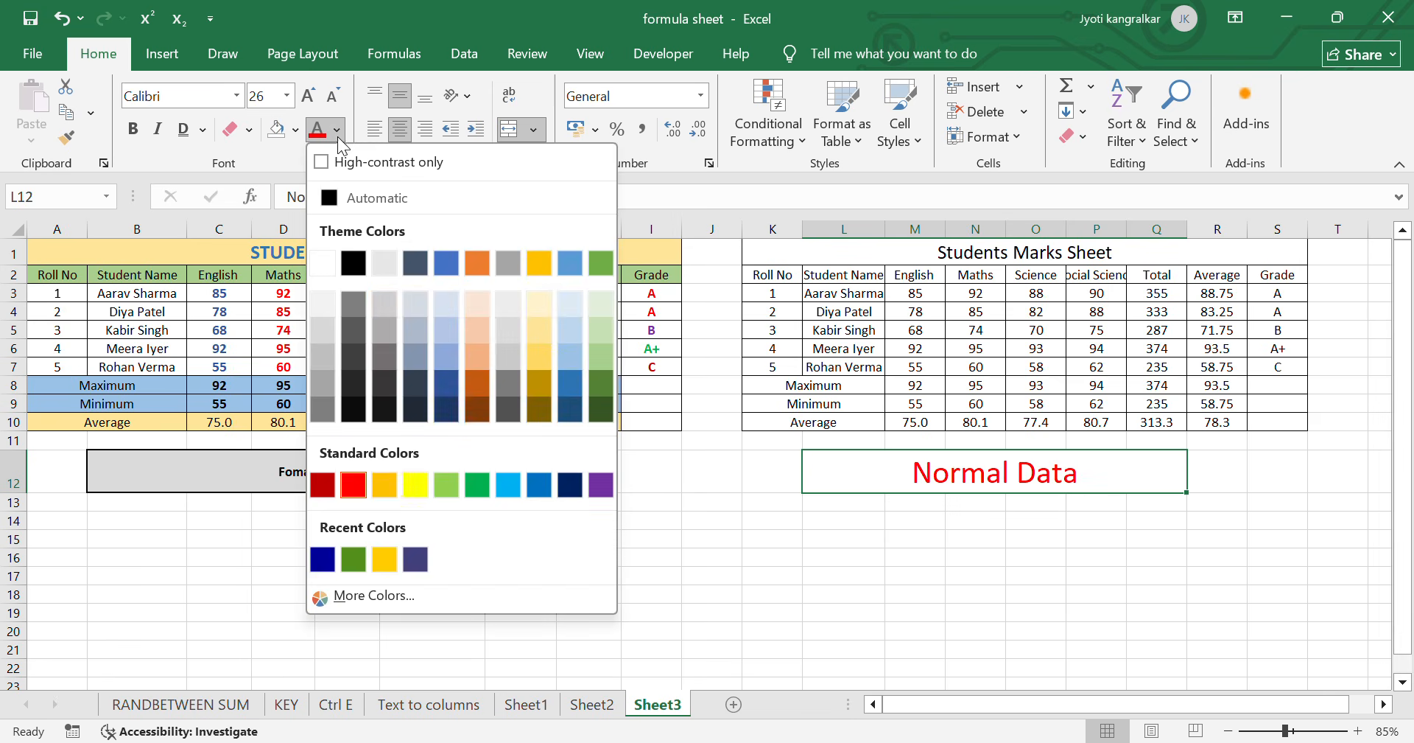
{"action": "left_click", "coordinate": [378, 196]}
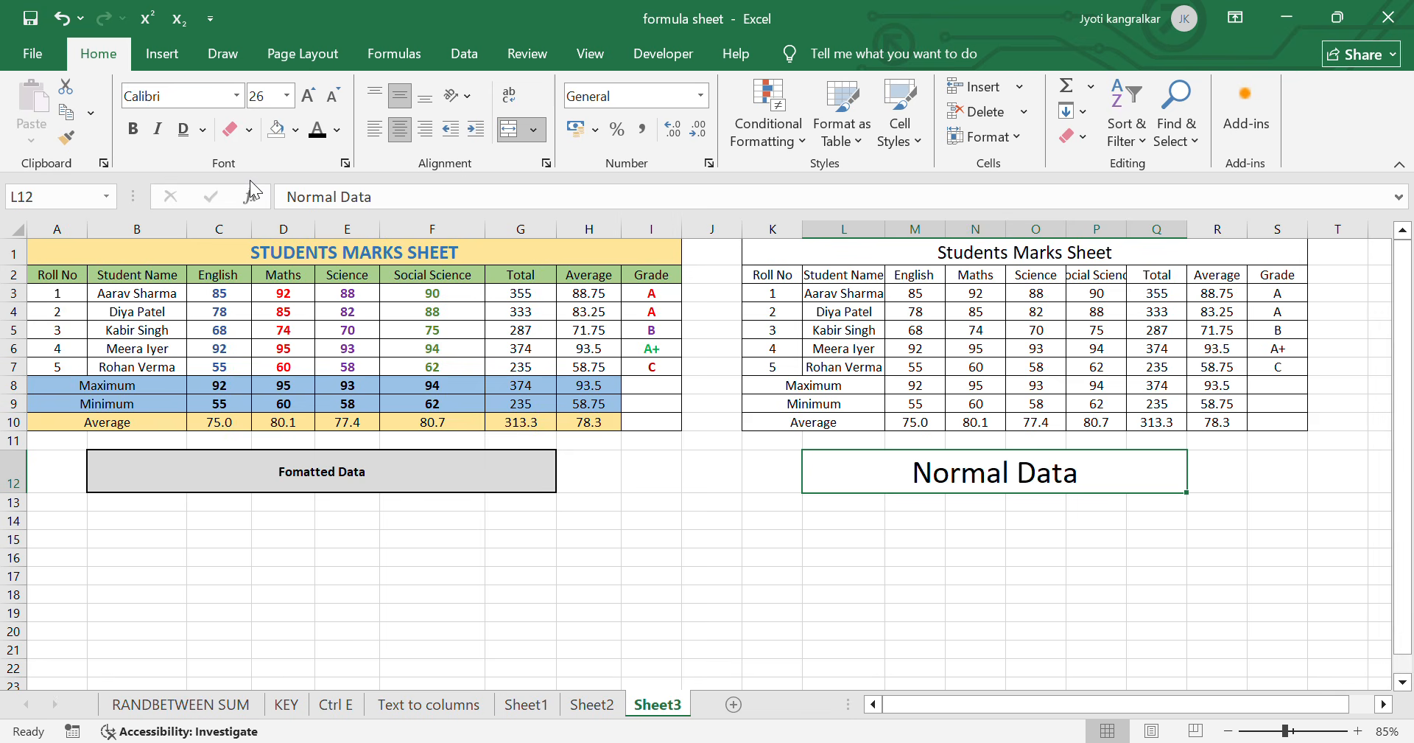
{"action": "left_click", "coordinate": [987, 503]}
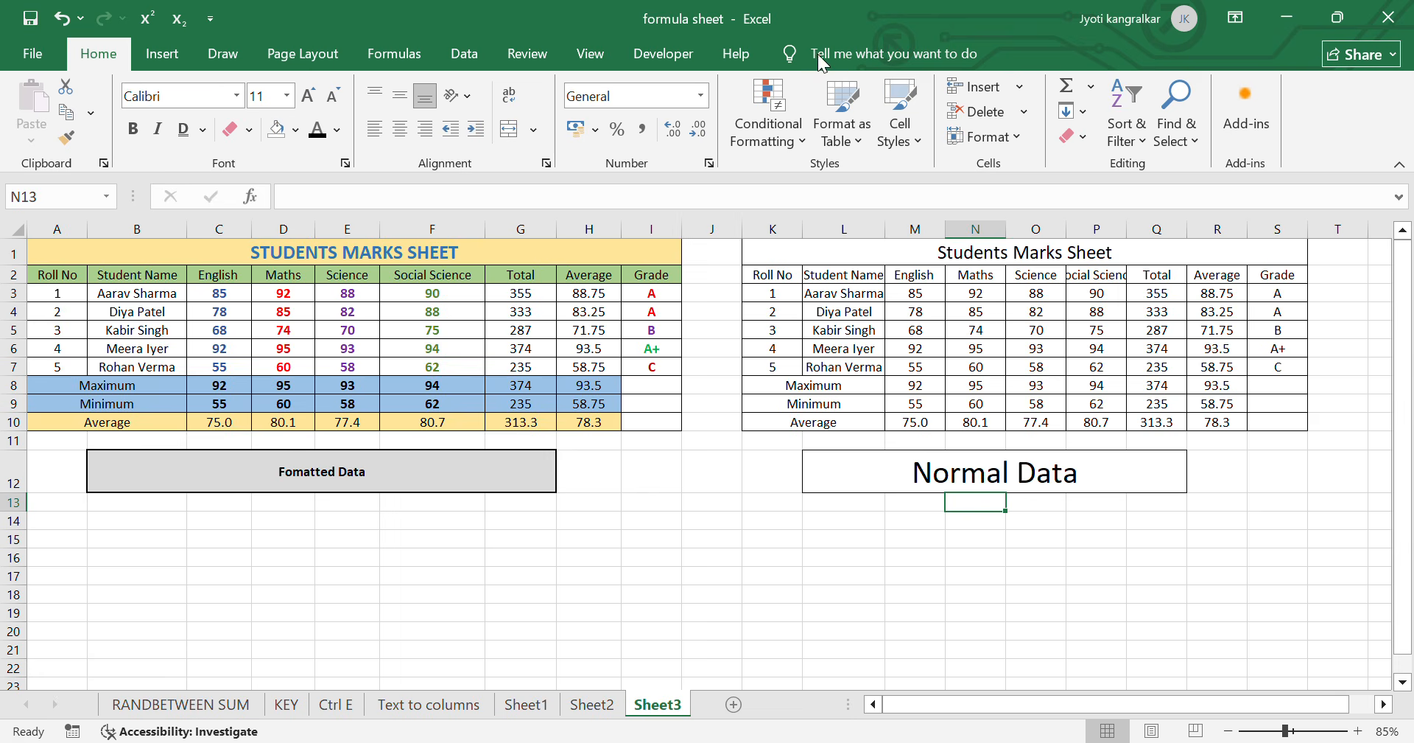
{"action": "left_click", "coordinate": [748, 31]}
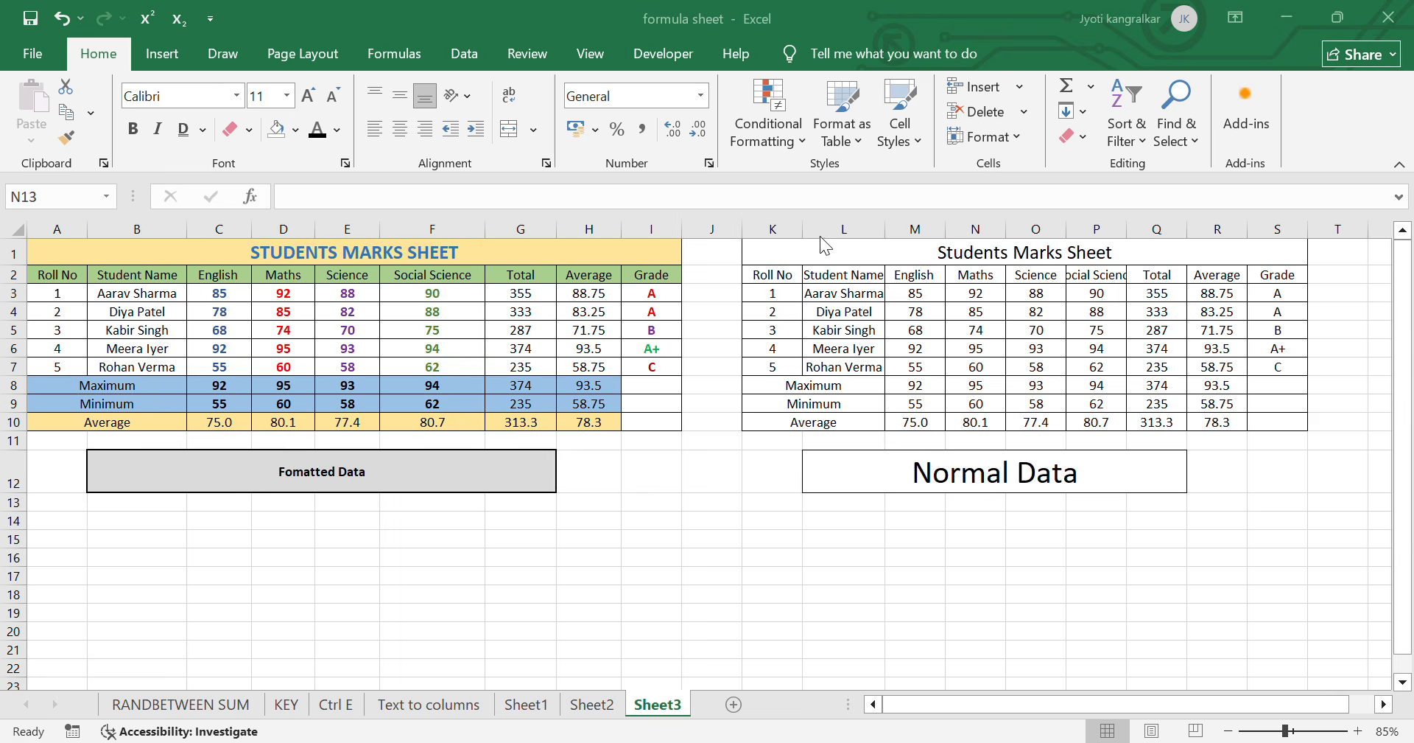
{"action": "left_click", "coordinate": [877, 249]}
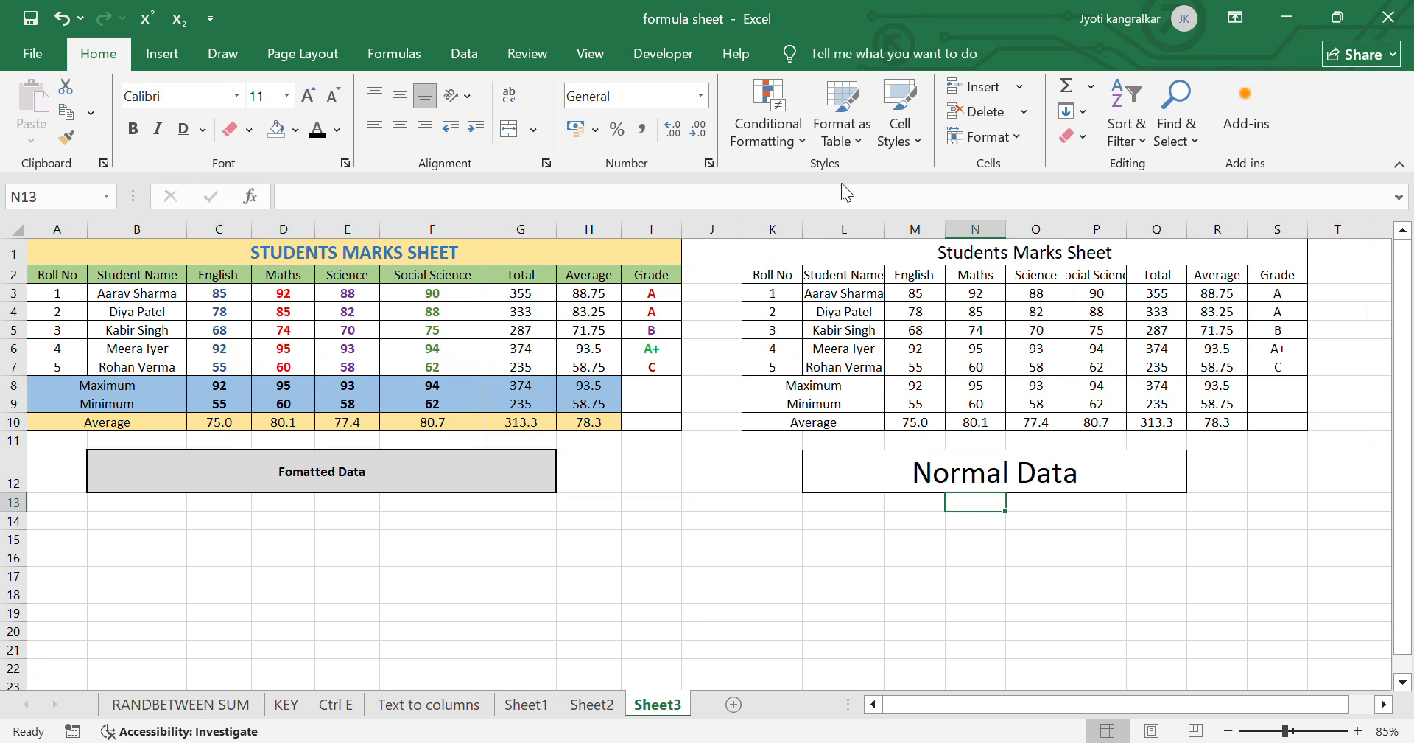
- Bold the unformatted table's Students Marks Sheet title in K1 and set its font color to Blue, Accent 5, Darker 25%
{"action": "left_click", "coordinate": [837, 255]}
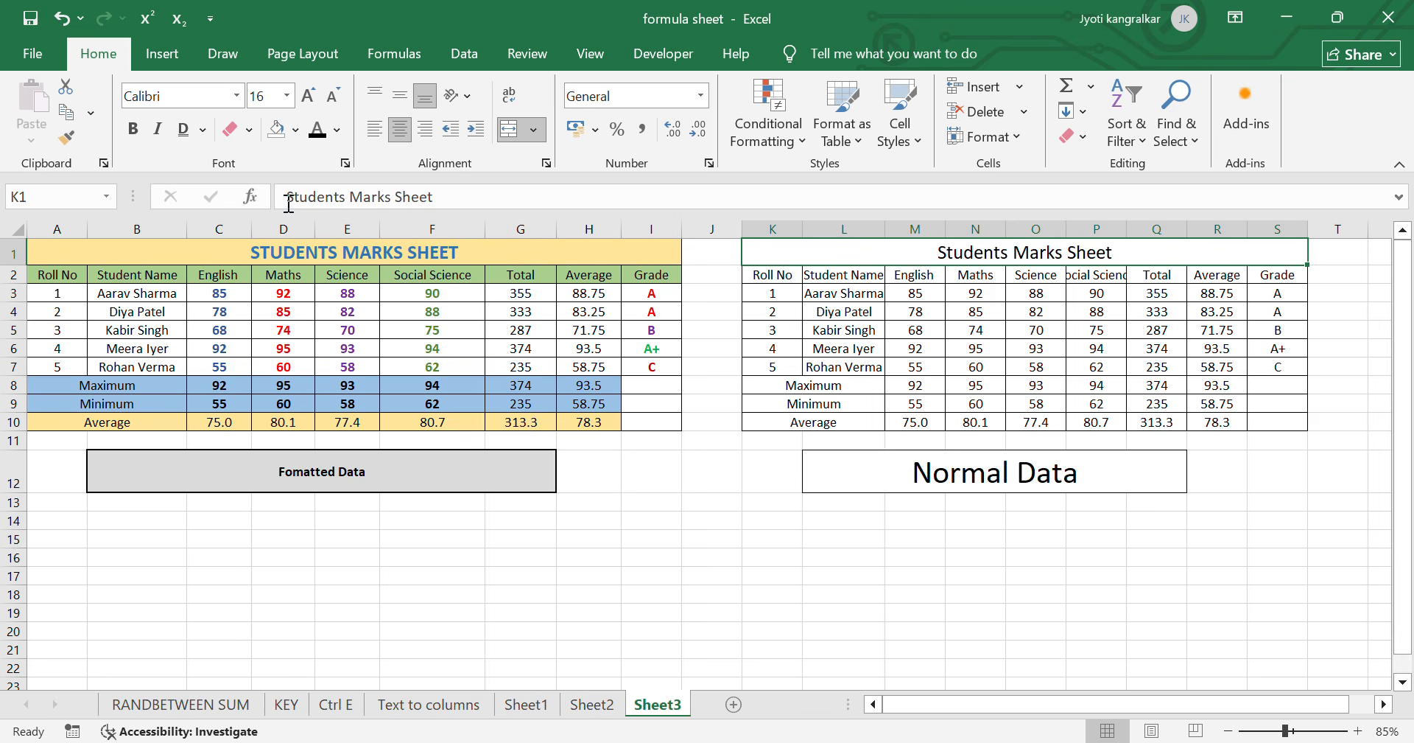
{"action": "left_click", "coordinate": [136, 129]}
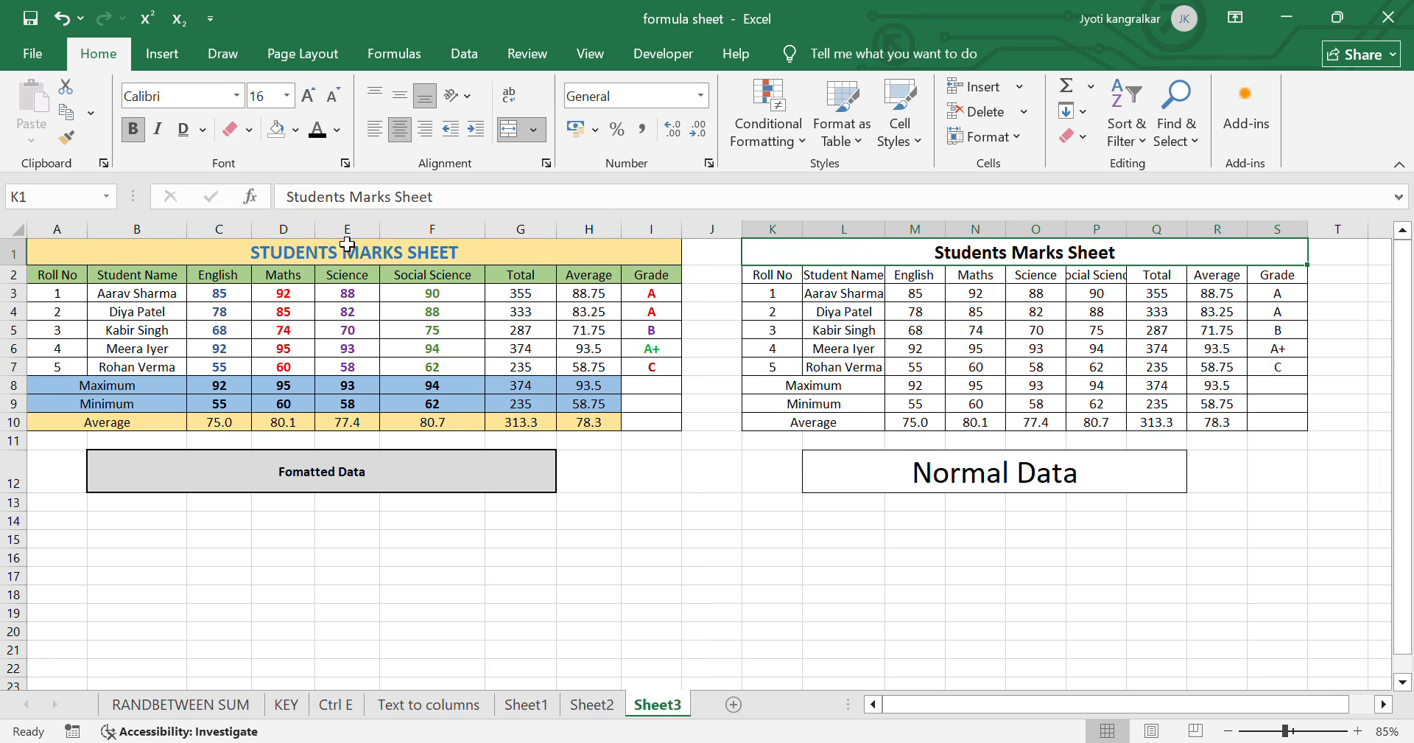
{"action": "left_click", "coordinate": [338, 130]}
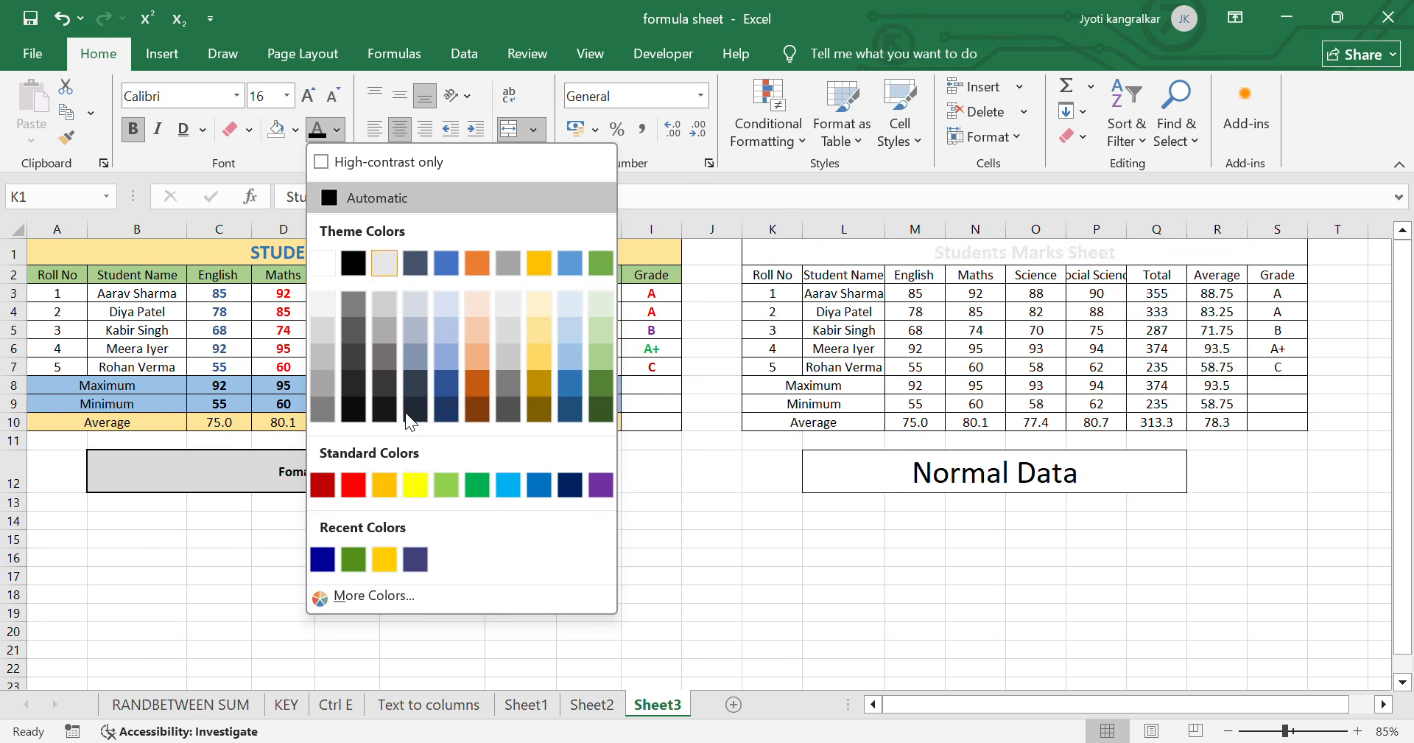
{"action": "left_click", "coordinate": [570, 382]}
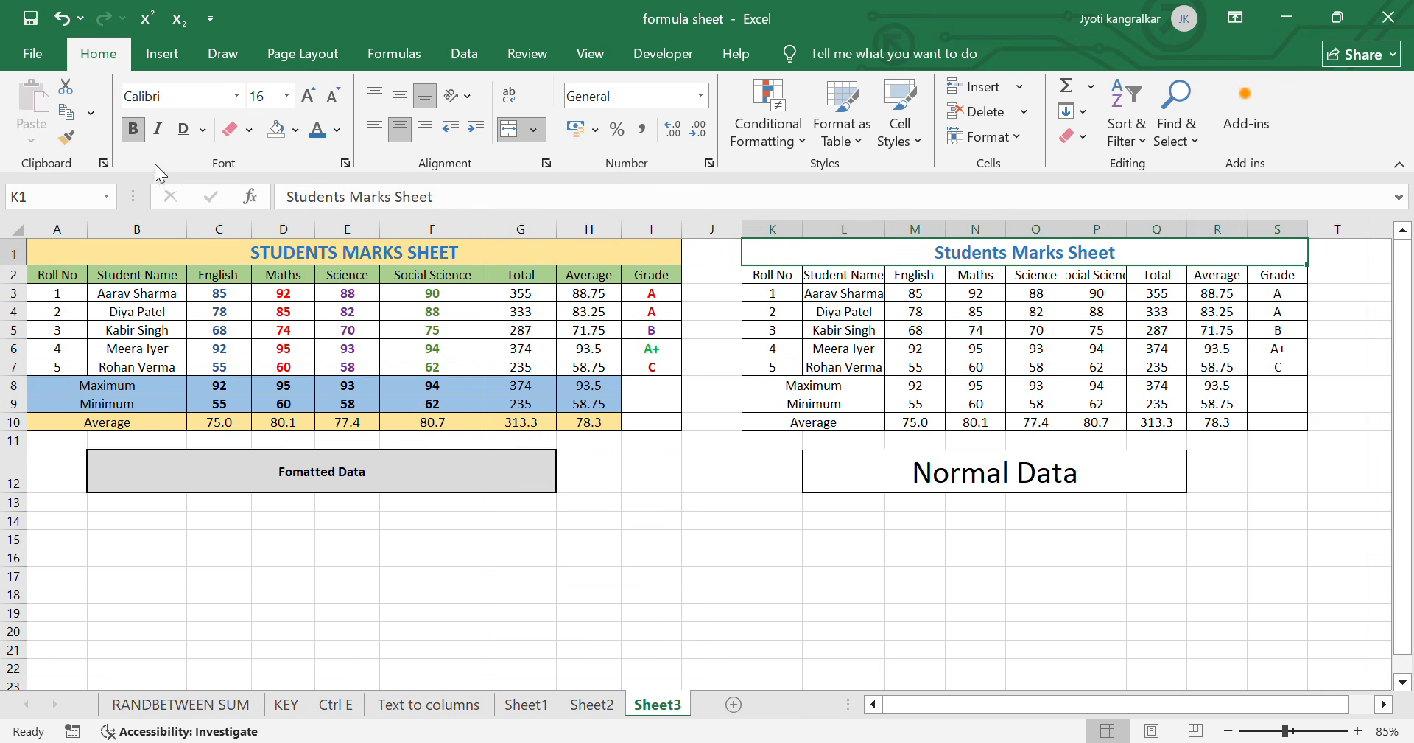
- Fill the title cell K1 of the second table with a light gold theme color matching the formatted table's title
{"action": "left_click", "coordinate": [296, 129]}
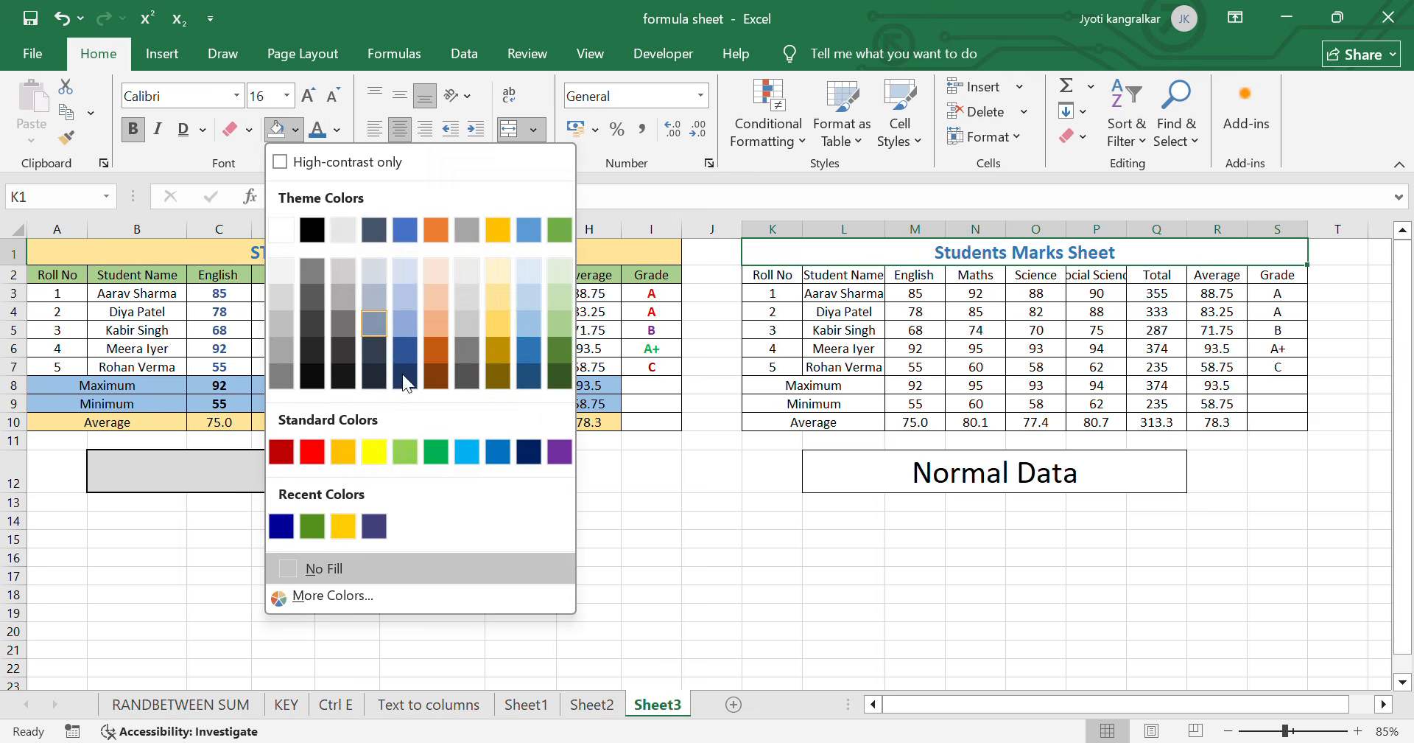
{"action": "left_click", "coordinate": [501, 303]}
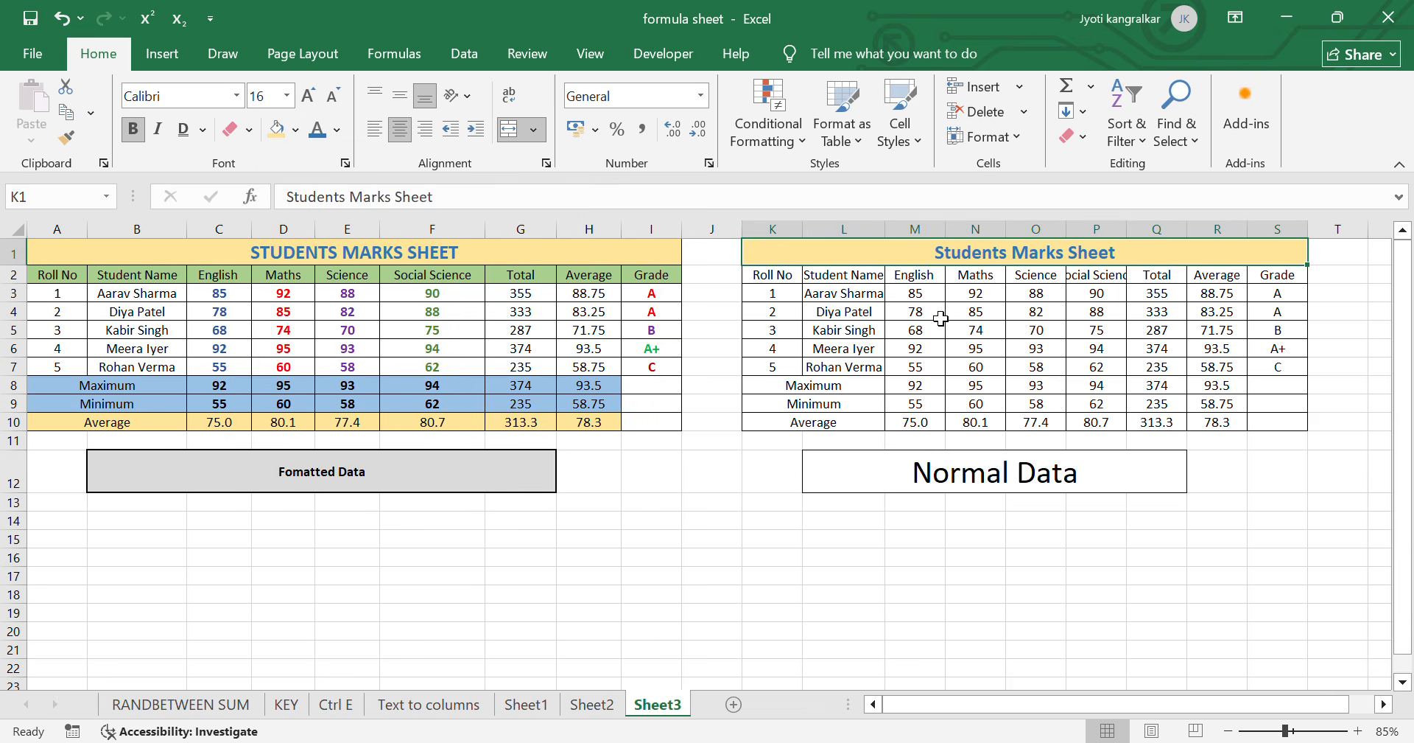
{"action": "left_click", "coordinate": [828, 327]}
- Fill the header row K2:S2 of the second table with a light green theme color
{"action": "left_click_drag", "start_coordinate": [773, 275], "coordinate": [1274, 277]}
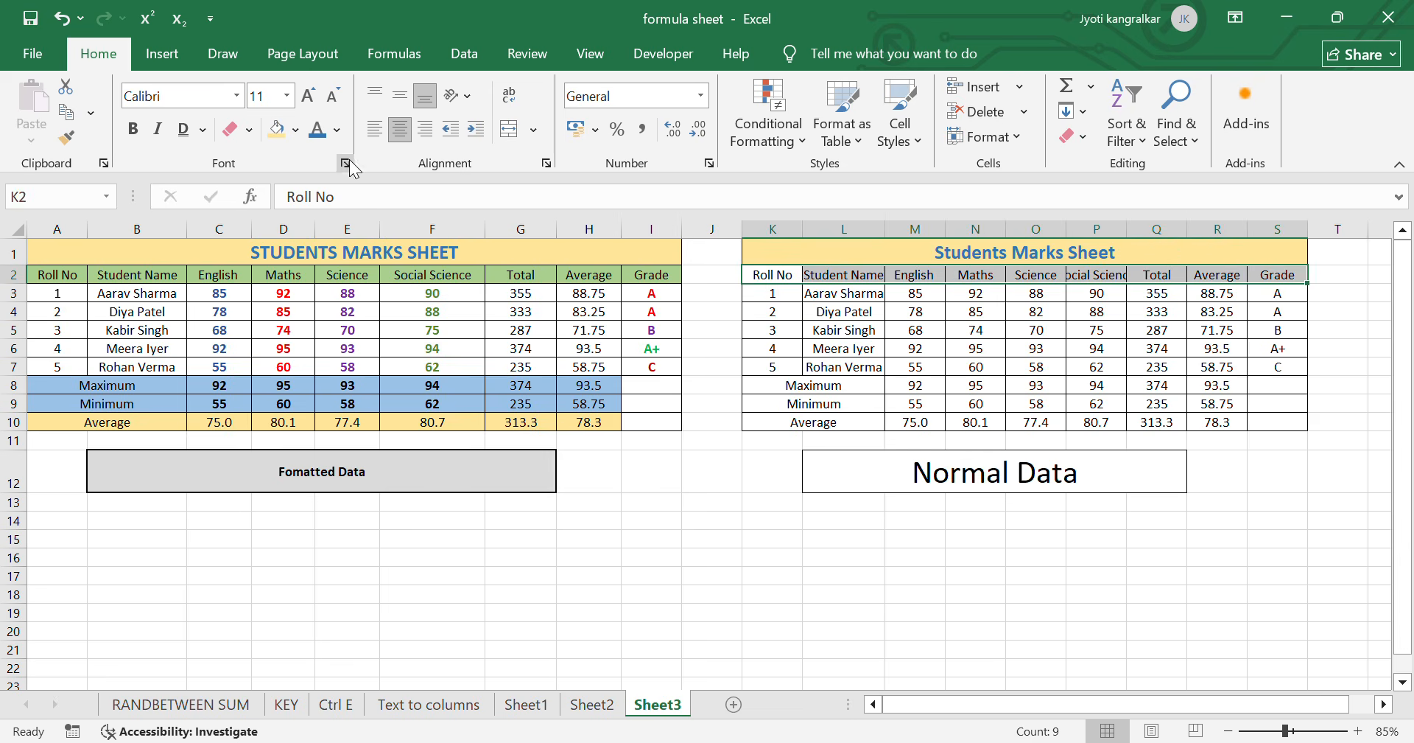
{"action": "left_click", "coordinate": [297, 130]}
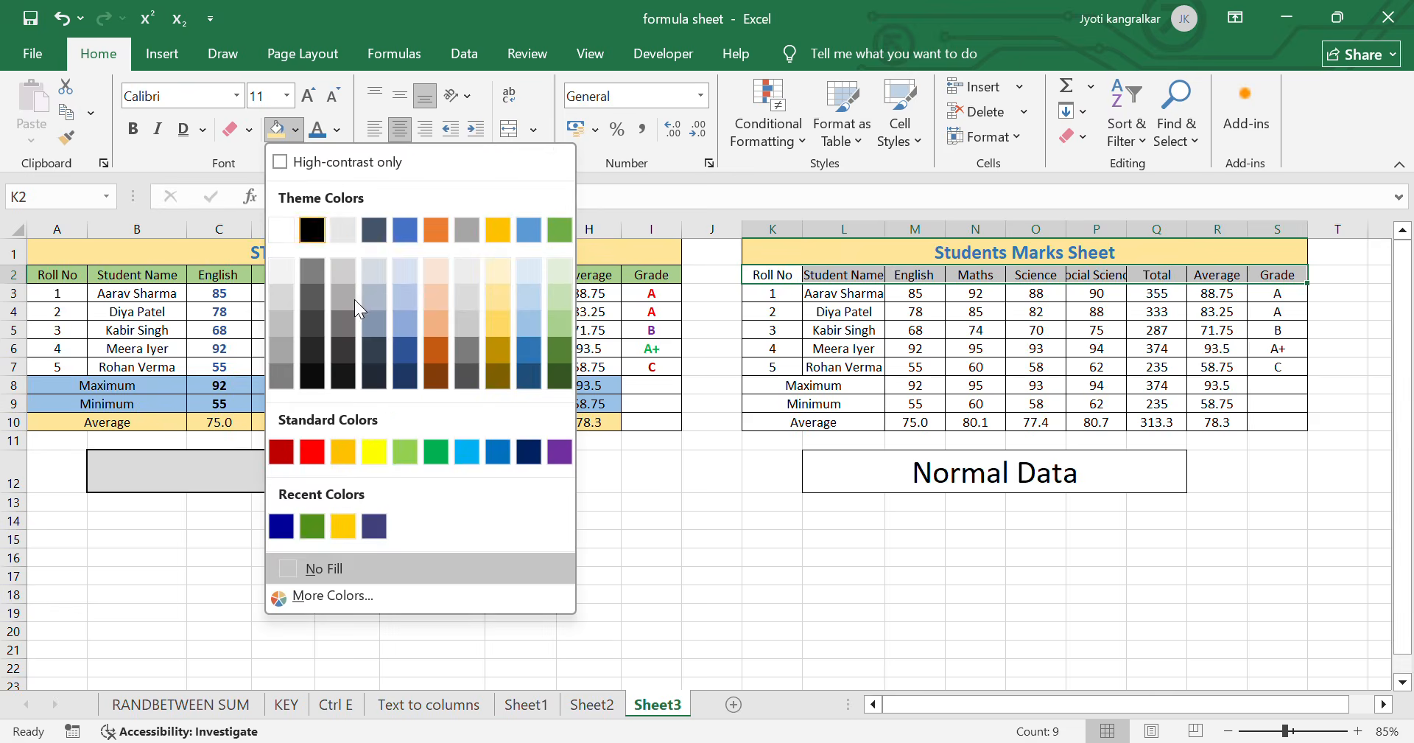
{"action": "left_click", "coordinate": [561, 328]}
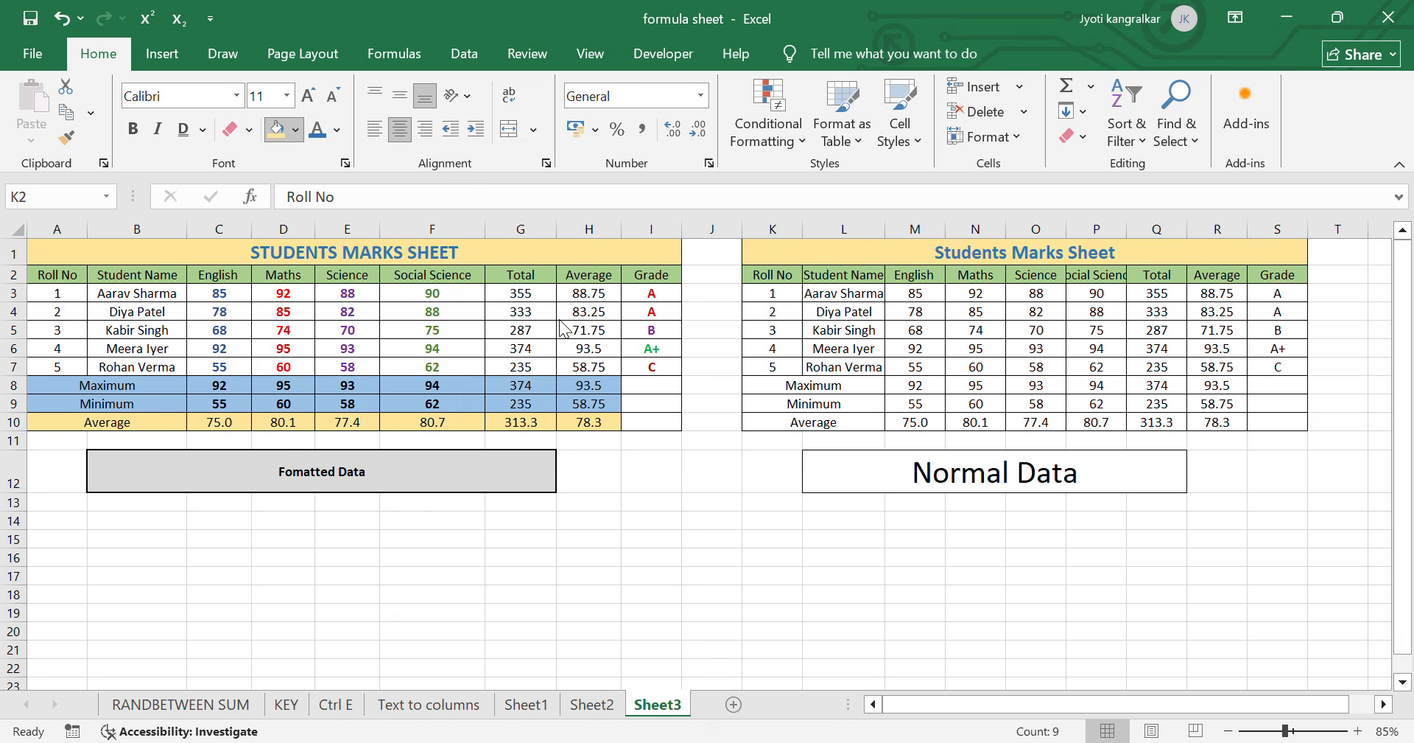
- Fill the Average row K10:R10 of the second table with a medium gold theme color
{"action": "left_click", "coordinate": [1044, 424]}
{"action": "left_click_drag", "start_coordinate": [832, 431], "coordinate": [1195, 418]}
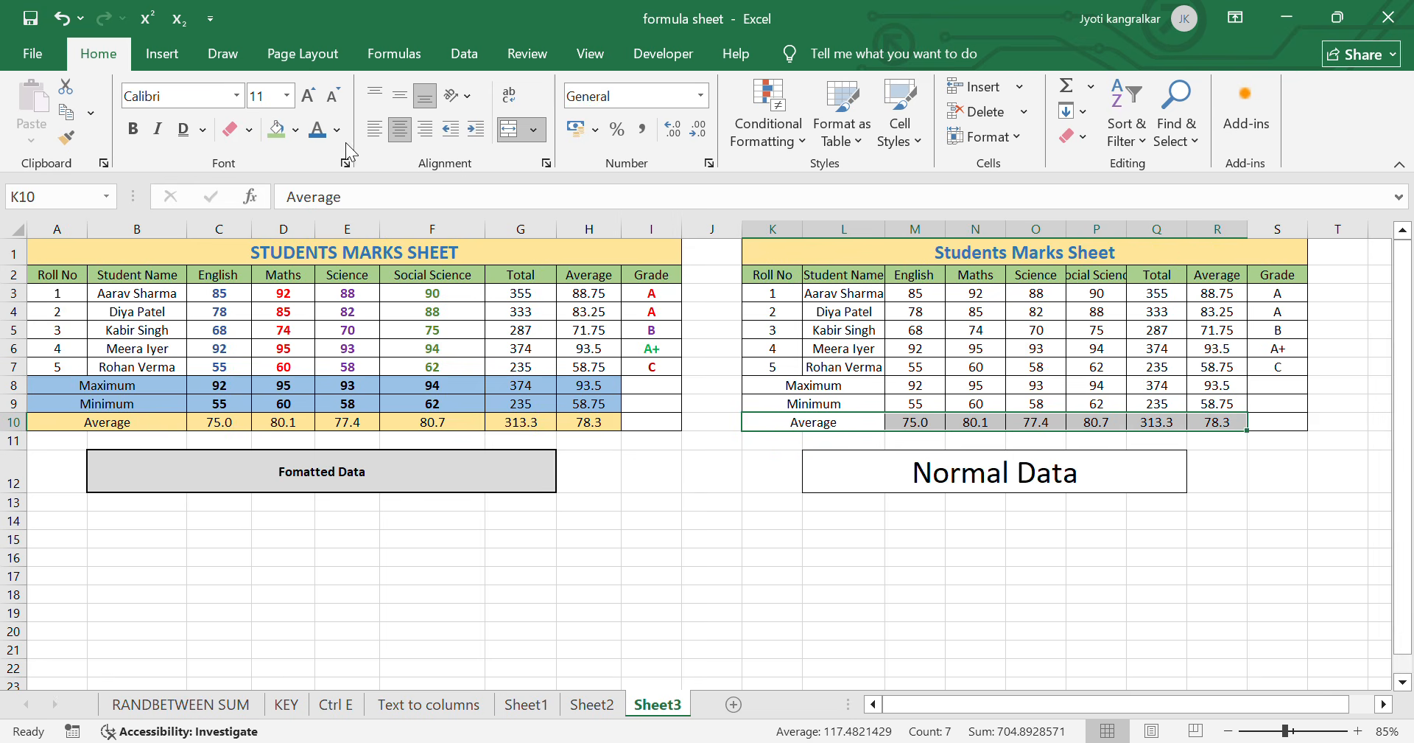
{"action": "left_click", "coordinate": [294, 131]}
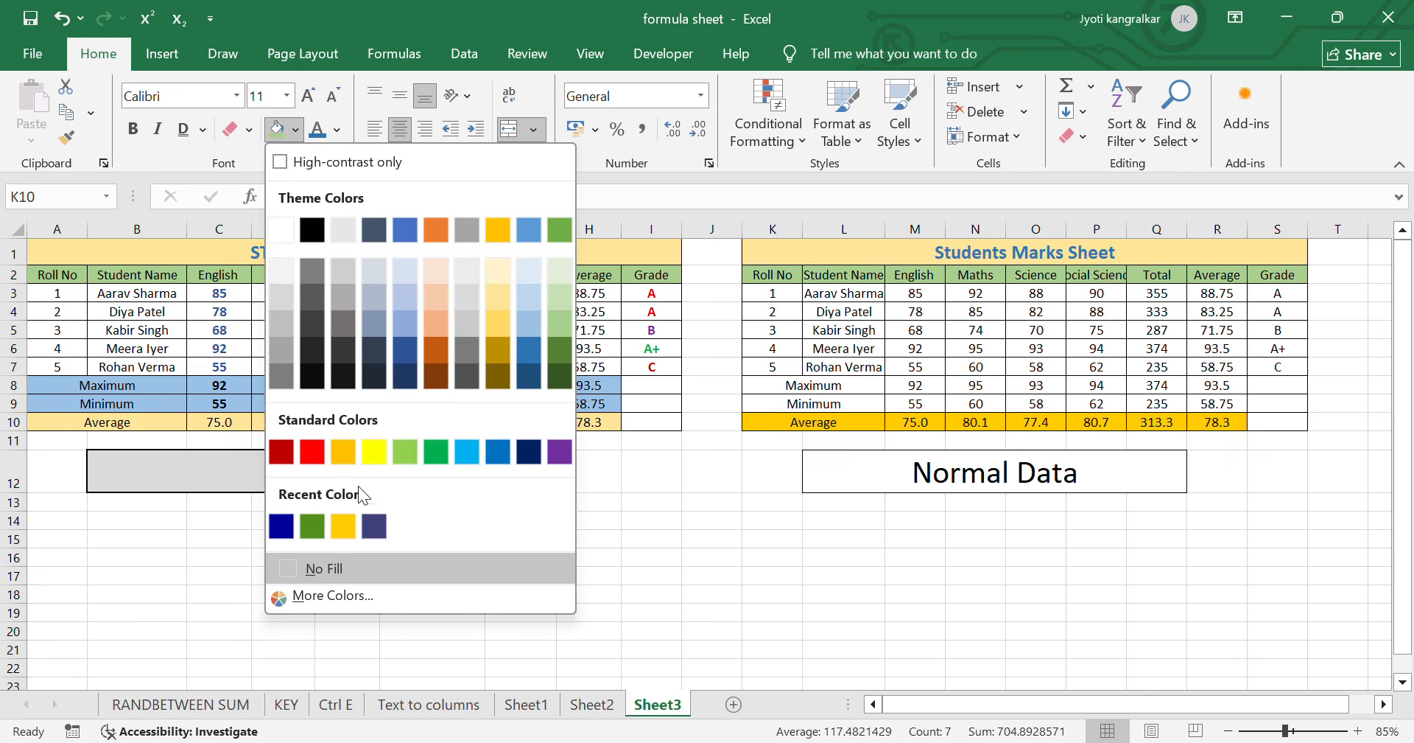
{"action": "left_click", "coordinate": [507, 317]}
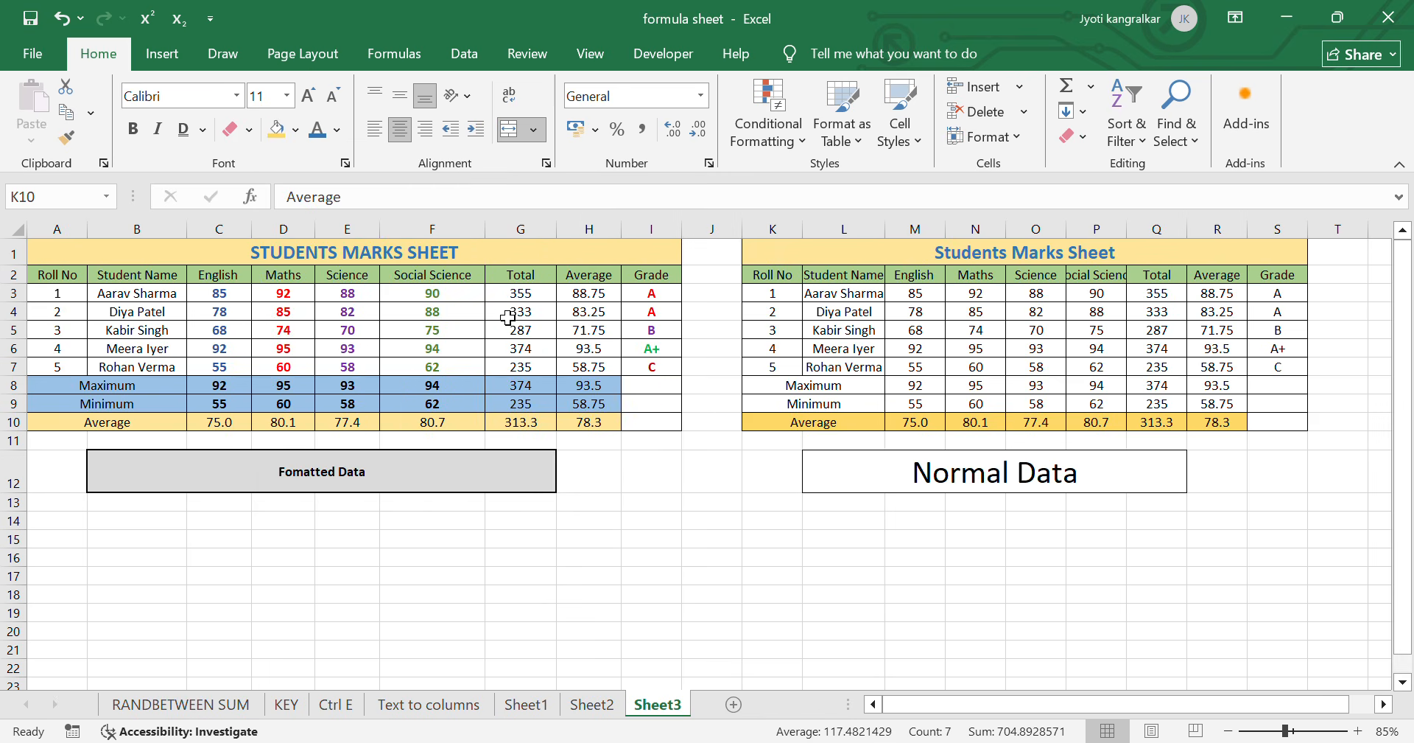
- Fill the Maximum and Minimum rows K8:R9 of the second table with a light blue theme color
{"action": "left_click_drag", "start_coordinate": [788, 385], "coordinate": [1208, 401]}
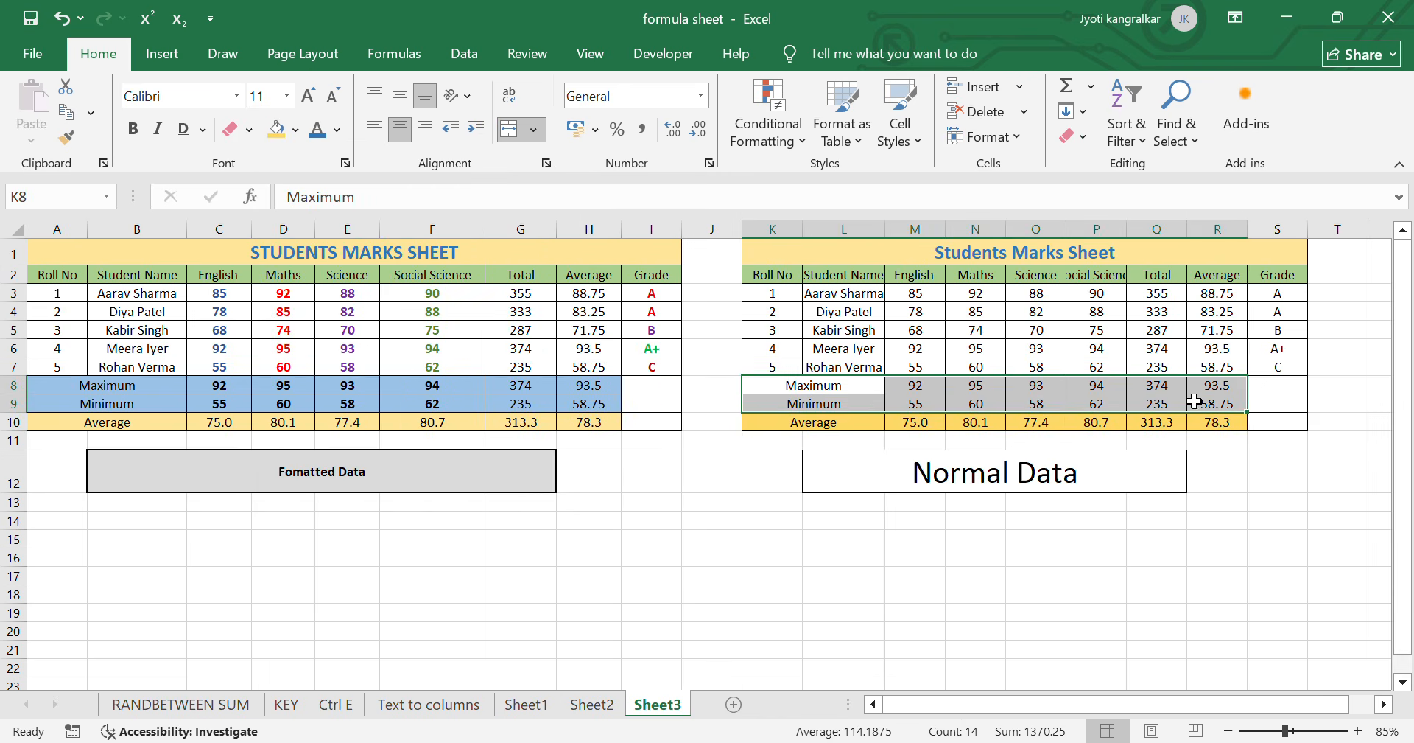
{"action": "left_click", "coordinate": [295, 130]}
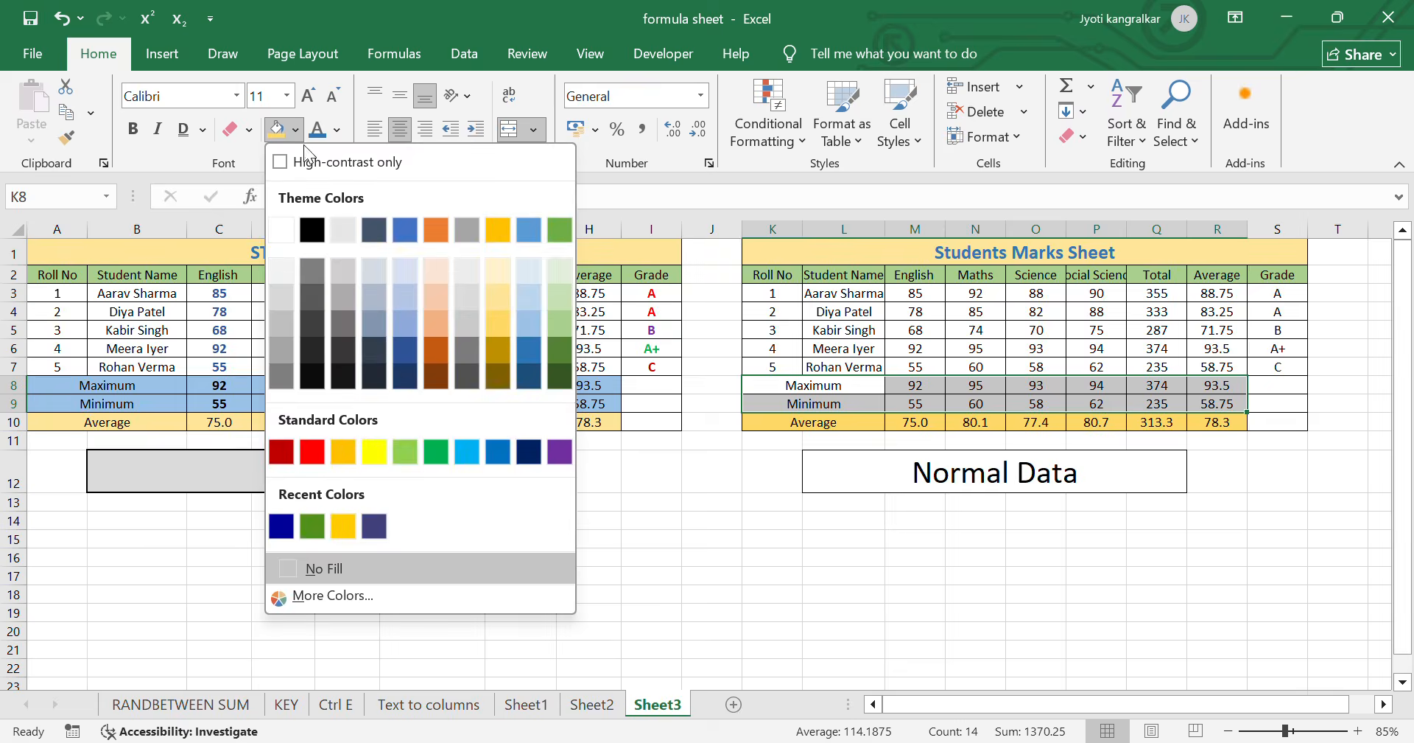
{"action": "left_click", "coordinate": [533, 324]}
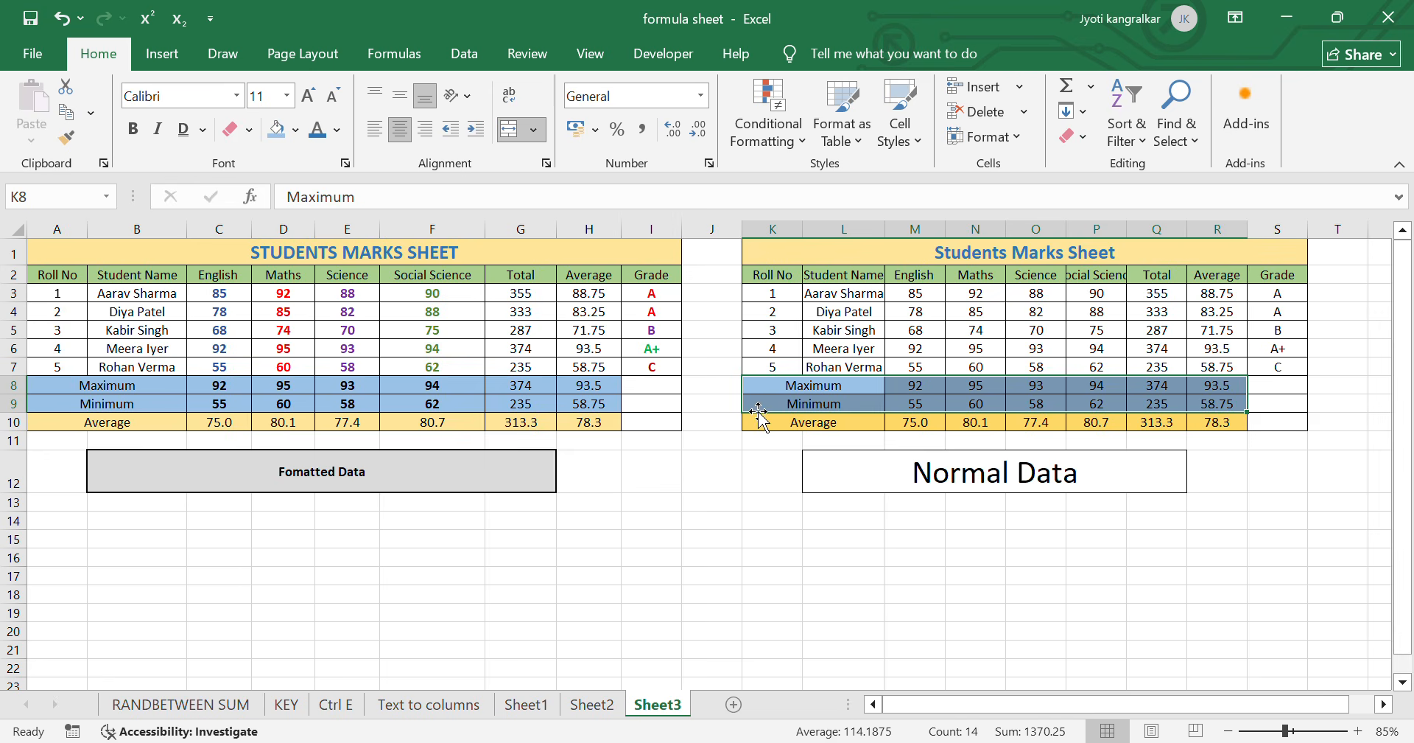
{"action": "left_click", "coordinate": [1052, 421]}
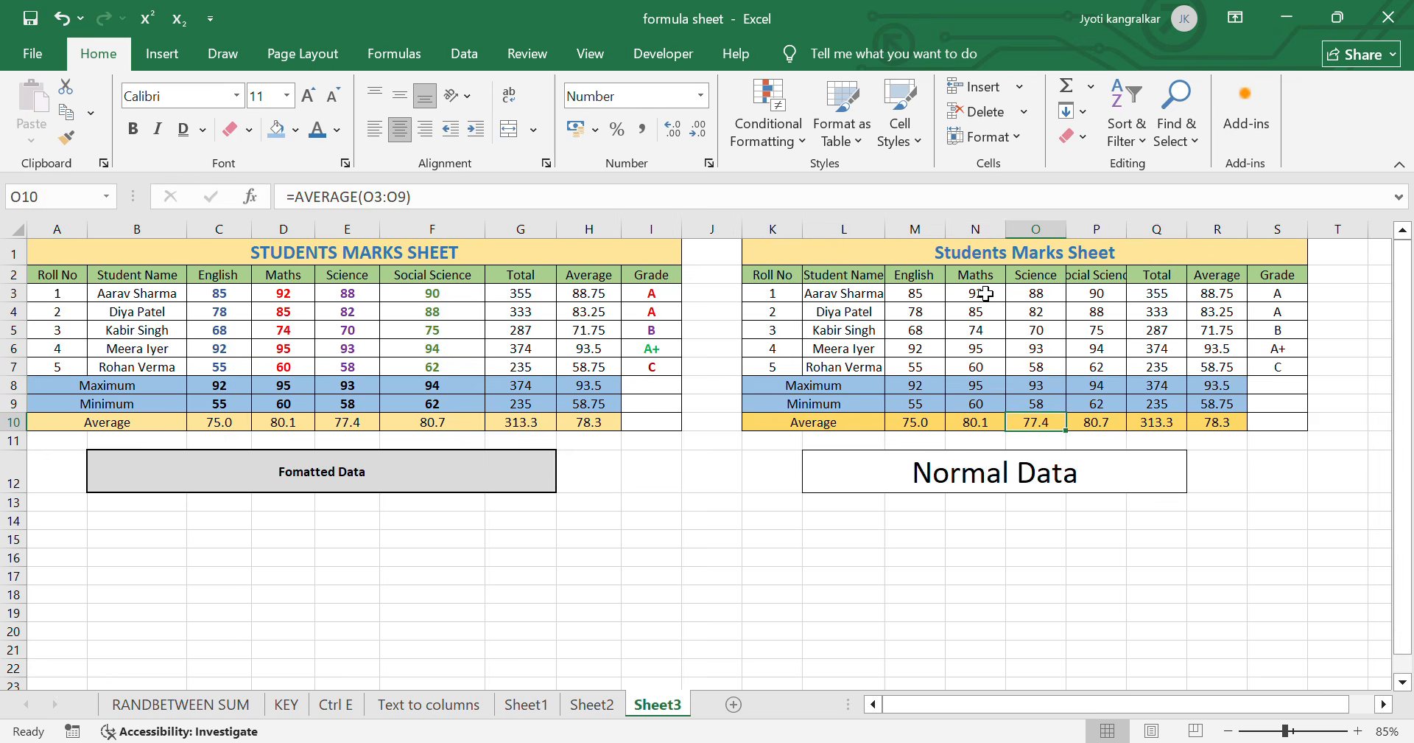
- Make the second table's Maths marks N3:N7 and the A grades in S3:S4 bold with the standard red font color
{"action": "left_click_drag", "start_coordinate": [980, 293], "coordinate": [991, 359]}
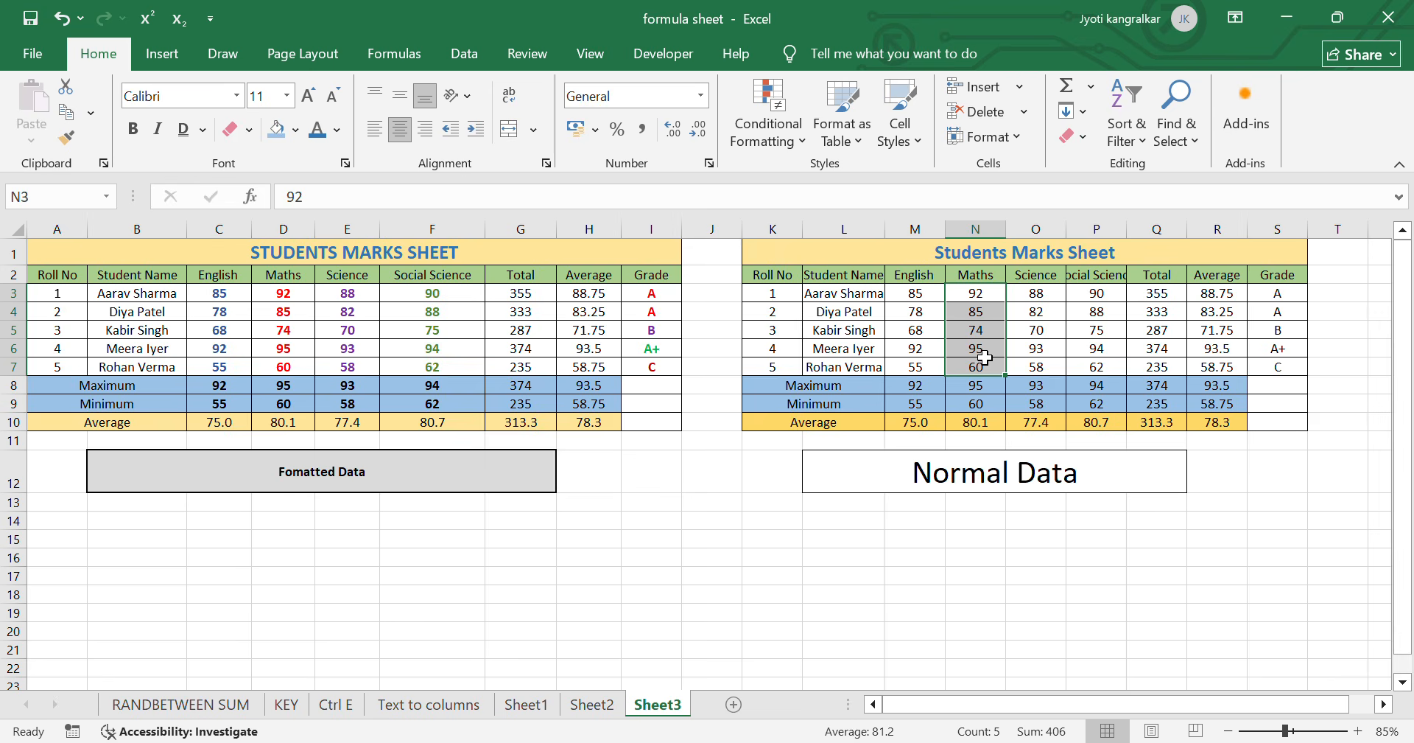
{"action": "left_click_drag", "start_coordinate": [1273, 293], "coordinate": [1278, 312]}
{"action": "left_click", "coordinate": [336, 130]}
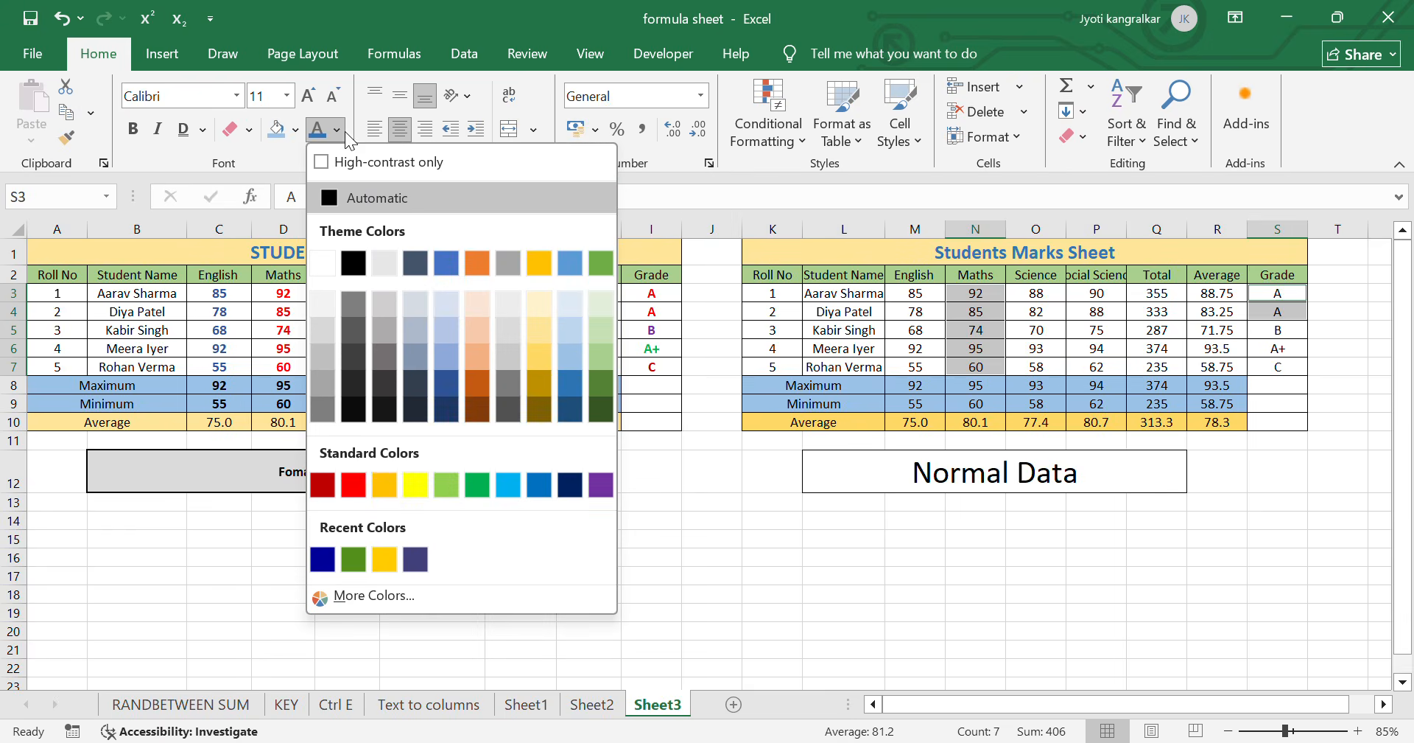
{"action": "left_click", "coordinate": [349, 481]}
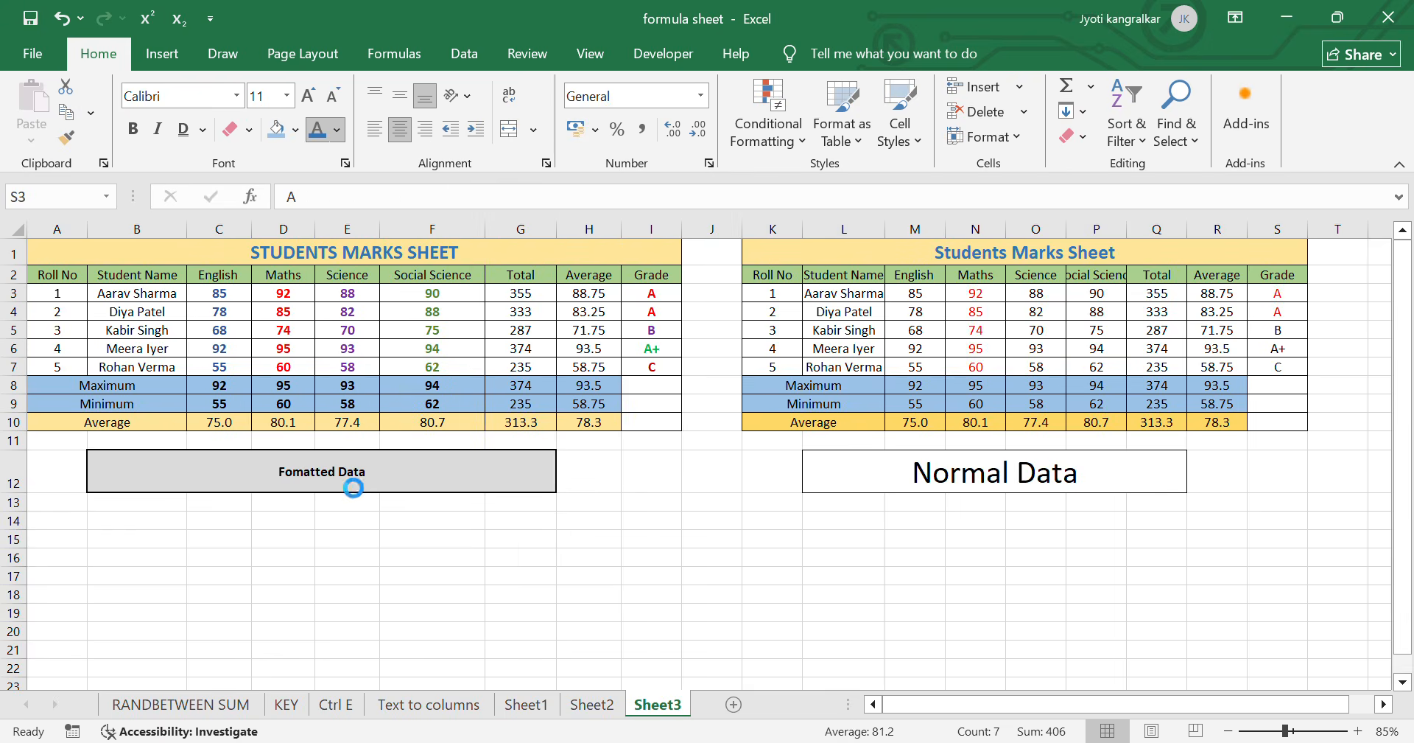
{"action": "left_click", "coordinate": [134, 130]}
{"action": "left_click", "coordinate": [873, 529]}
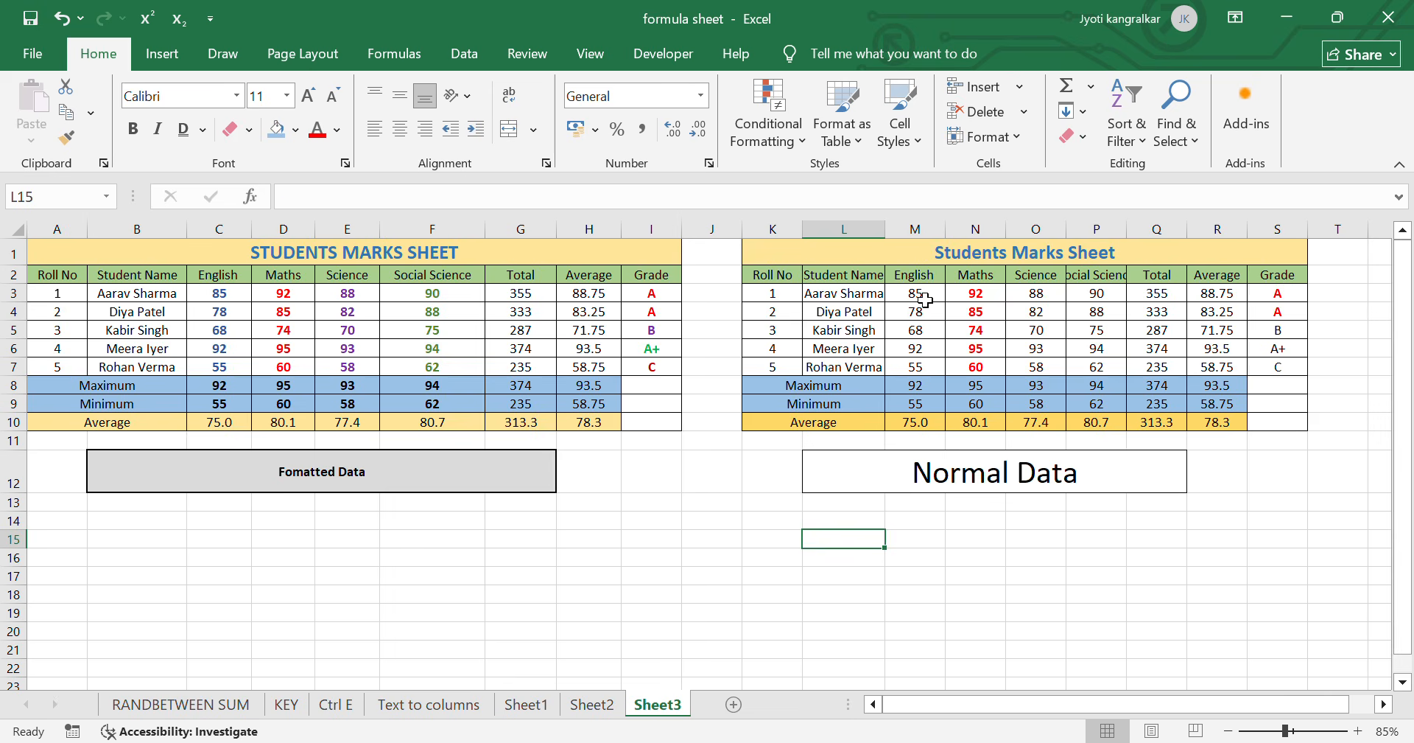
- Bold the English marks M3:M7 and set their font color to Blue, Accent 1, Darker 25%
{"action": "left_click_drag", "start_coordinate": [916, 293], "coordinate": [943, 364]}
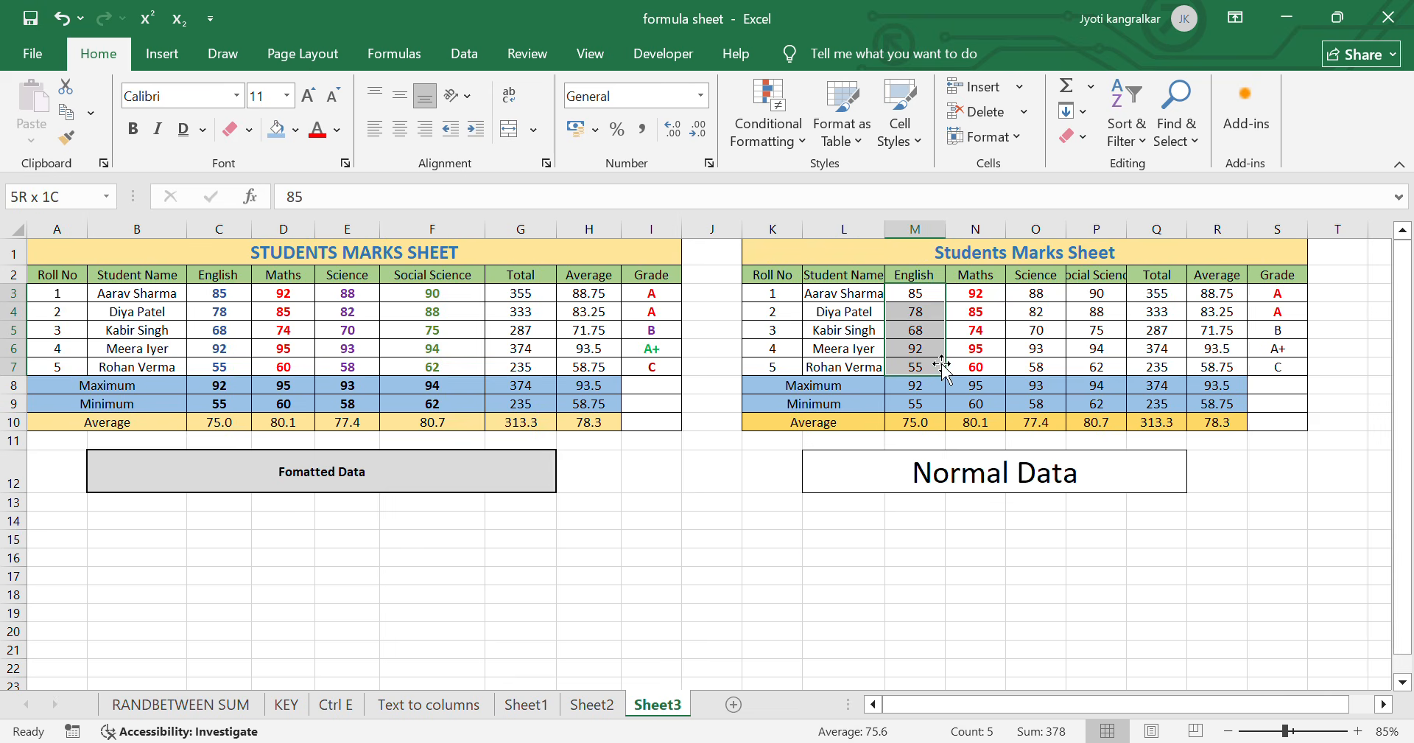
{"action": "left_click", "coordinate": [137, 129]}
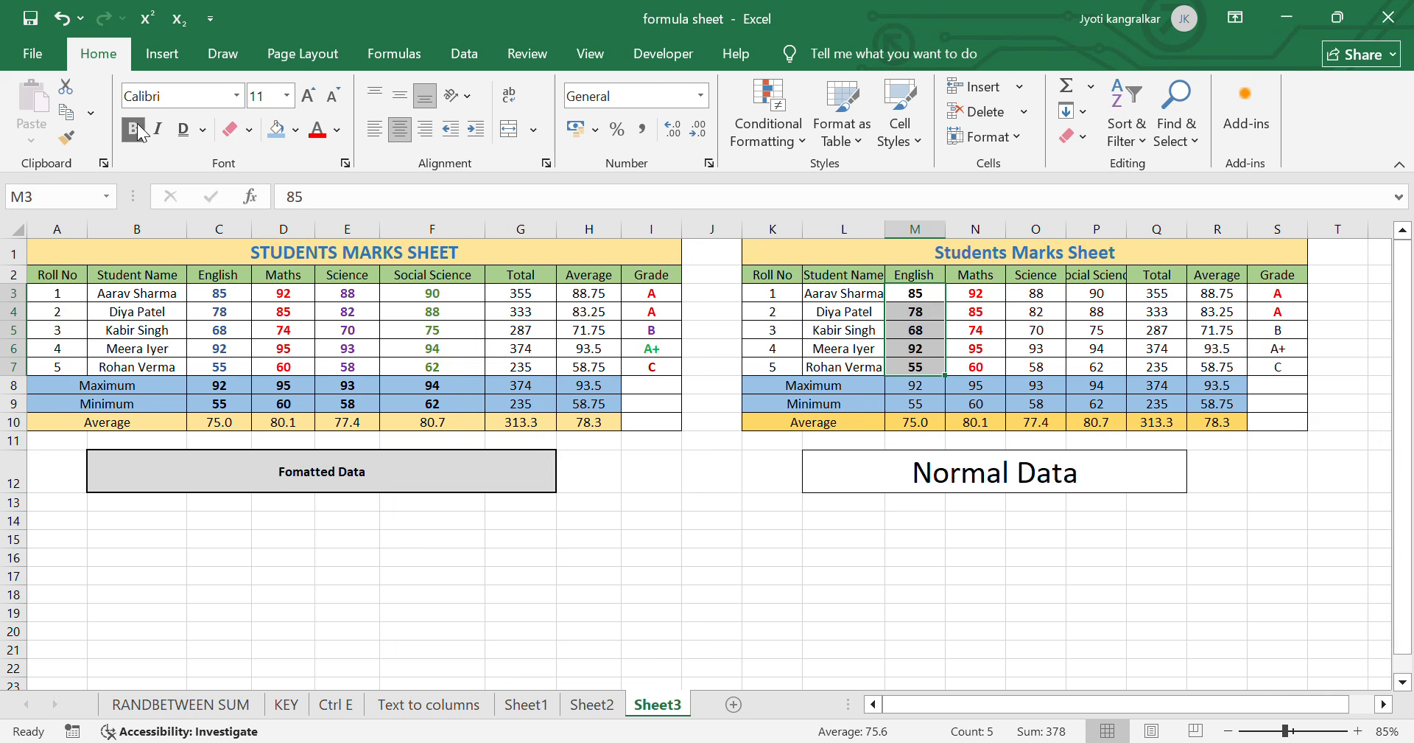
{"action": "left_click", "coordinate": [337, 130]}
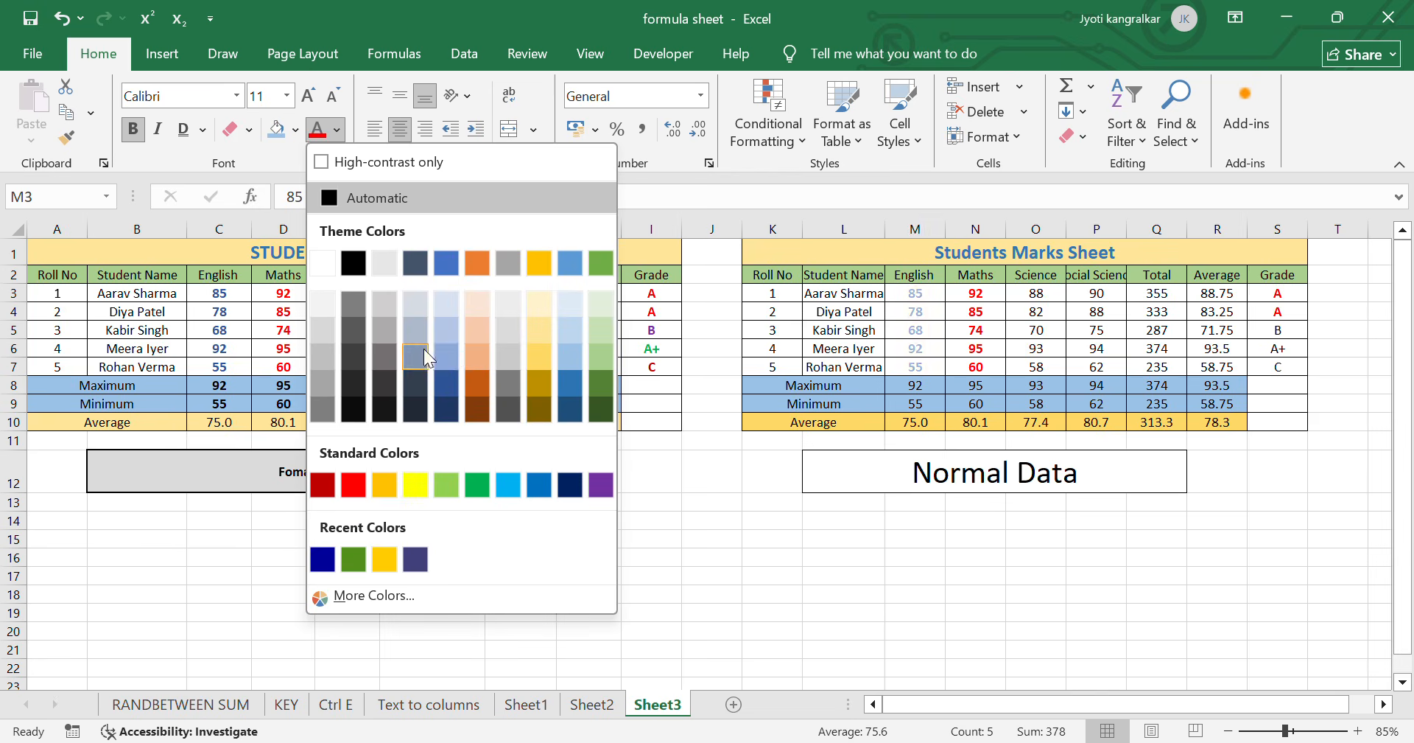
{"action": "left_click", "coordinate": [449, 381]}
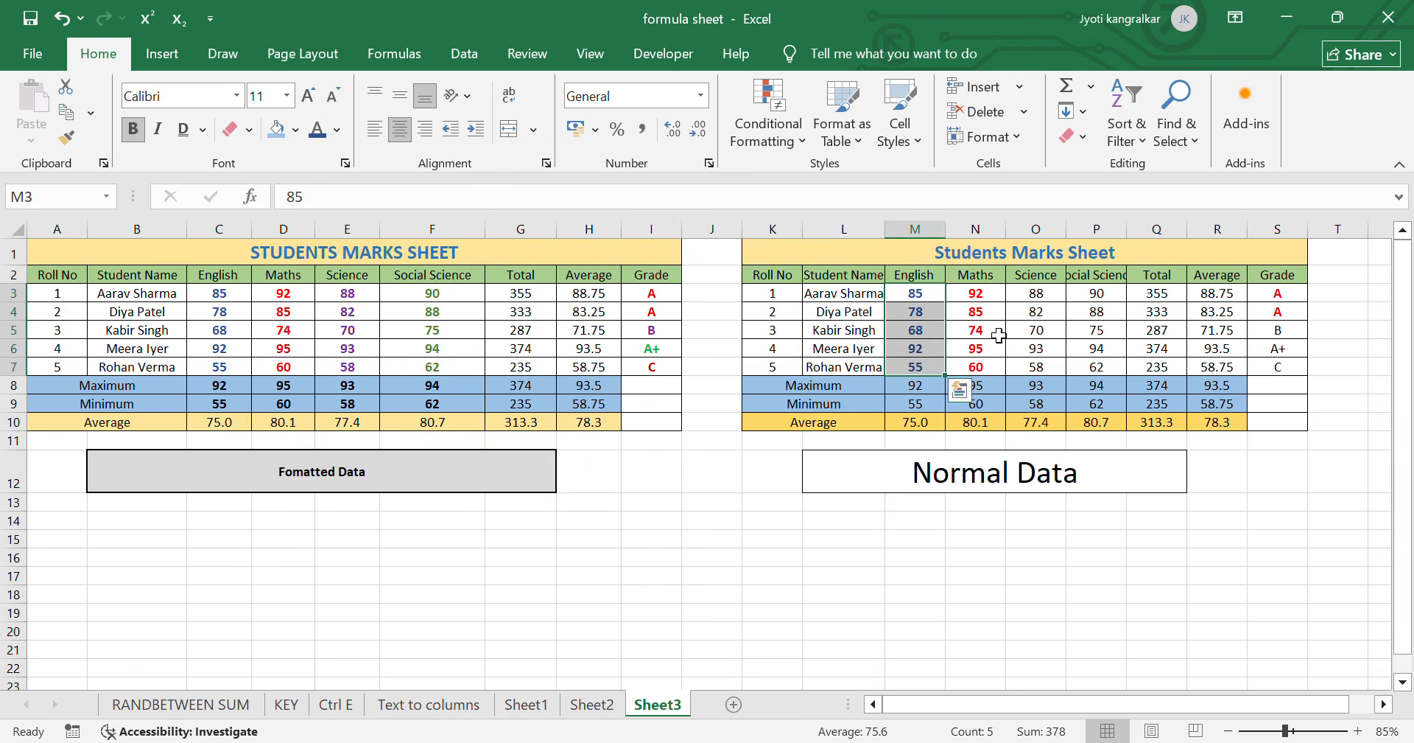
- Set the font color of the Science marks O3:O7 to standard purple and make them bold
{"action": "left_click_drag", "start_coordinate": [1037, 293], "coordinate": [1037, 367]}
{"action": "left_click", "coordinate": [336, 130]}
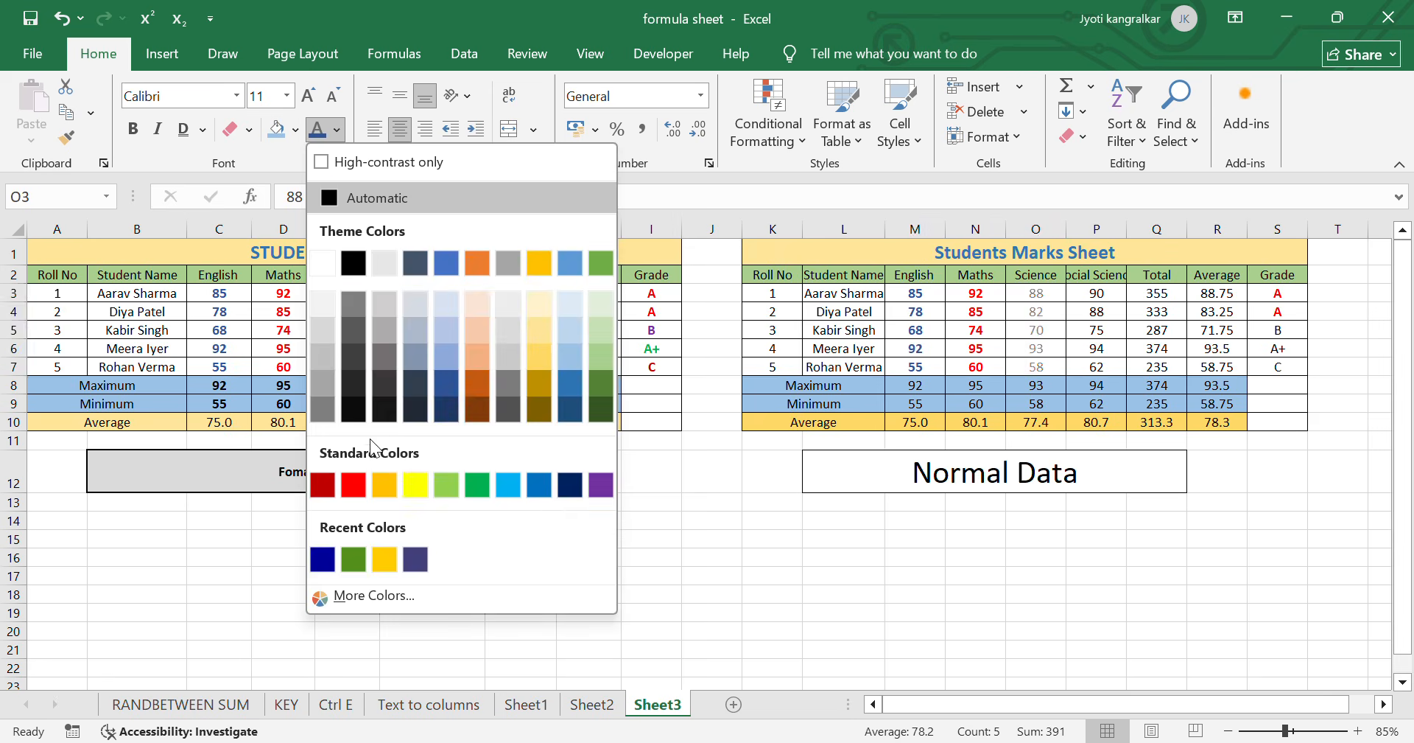
{"action": "left_click", "coordinate": [602, 485]}
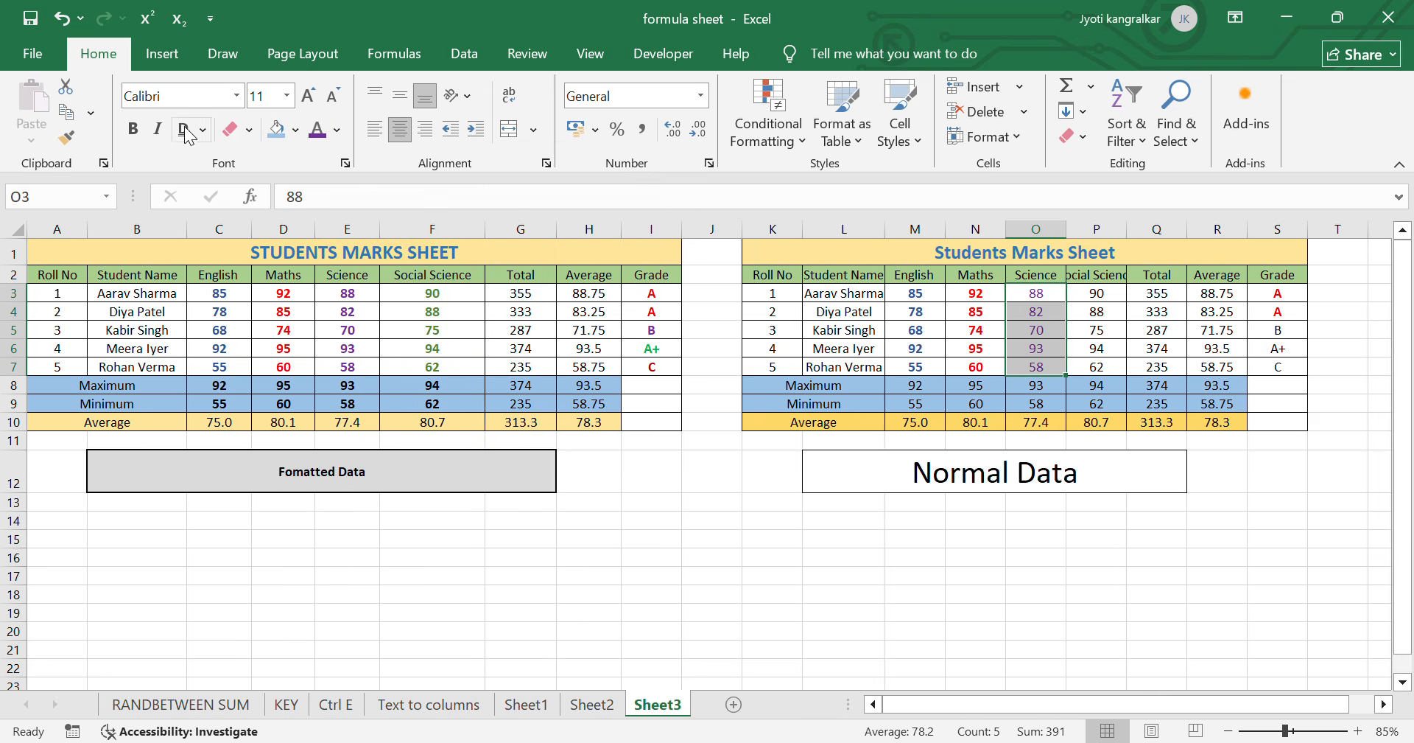
{"action": "left_click", "coordinate": [132, 129]}
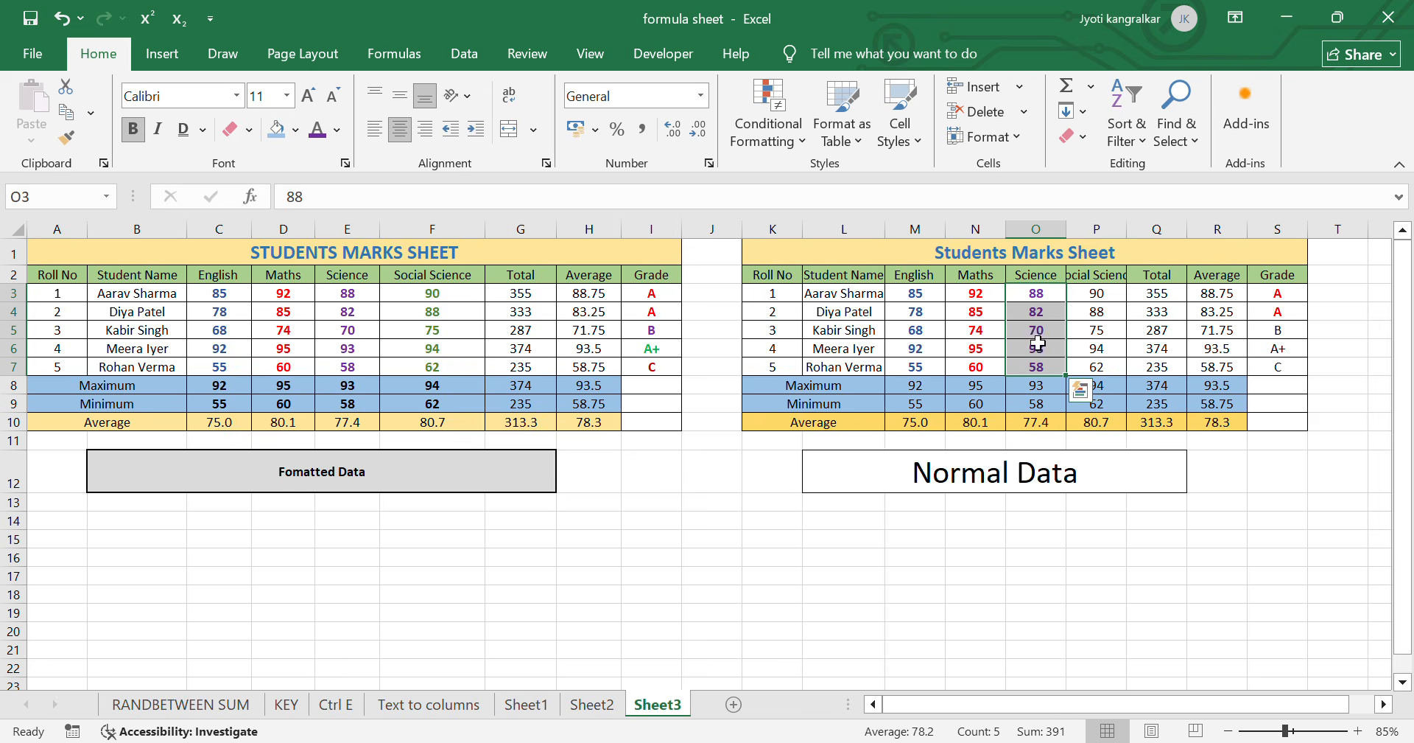
- Set the font color of the Social Science marks P3:P7 to standard green and make them bold
{"action": "left_click_drag", "start_coordinate": [1101, 289], "coordinate": [1097, 366]}
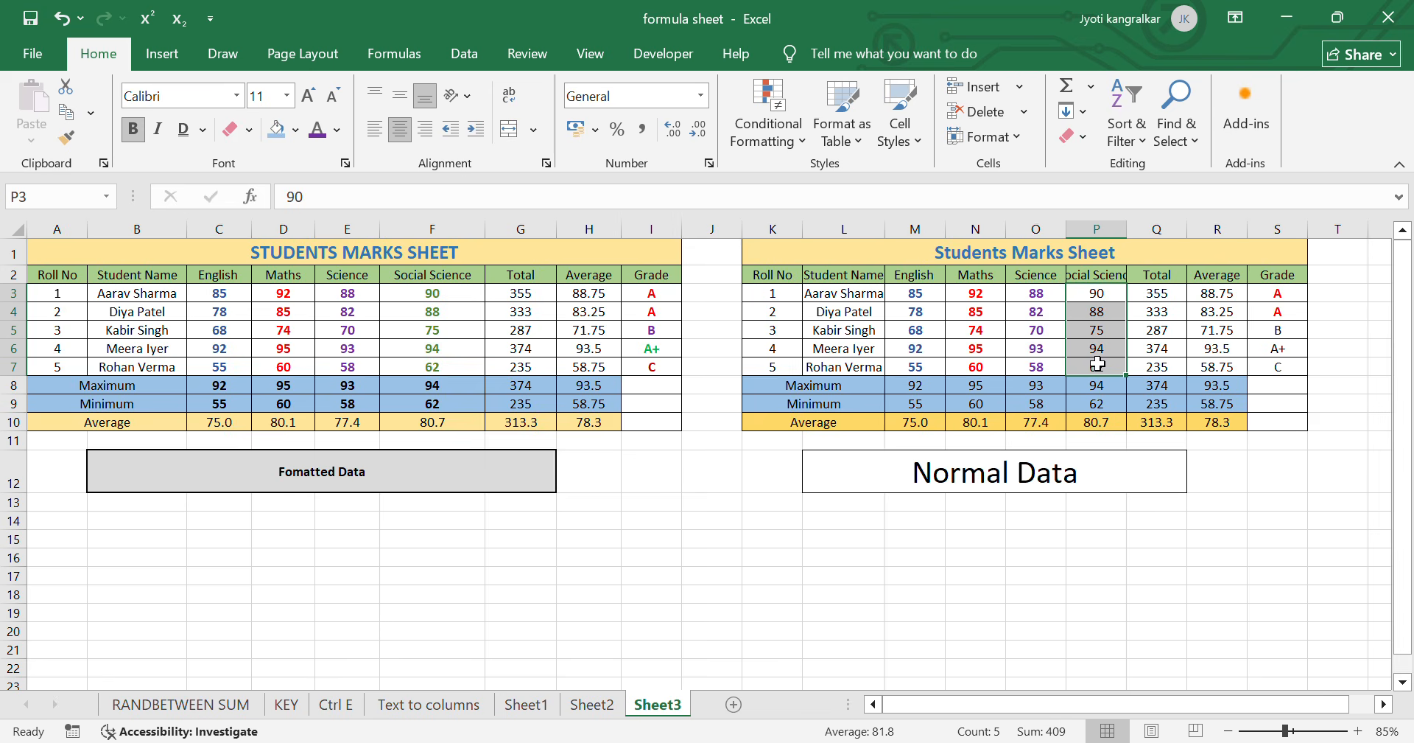
{"action": "left_click", "coordinate": [339, 131]}
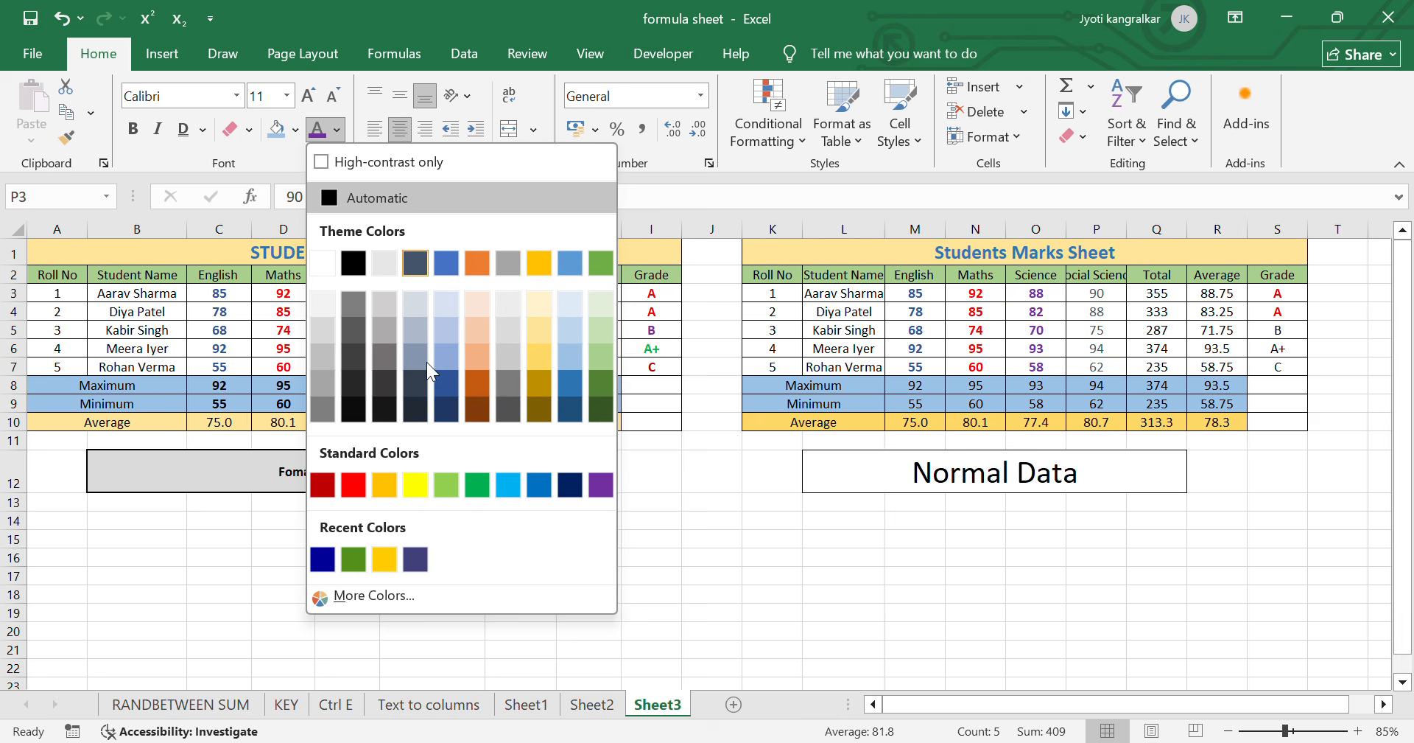
{"action": "left_click", "coordinate": [482, 486]}
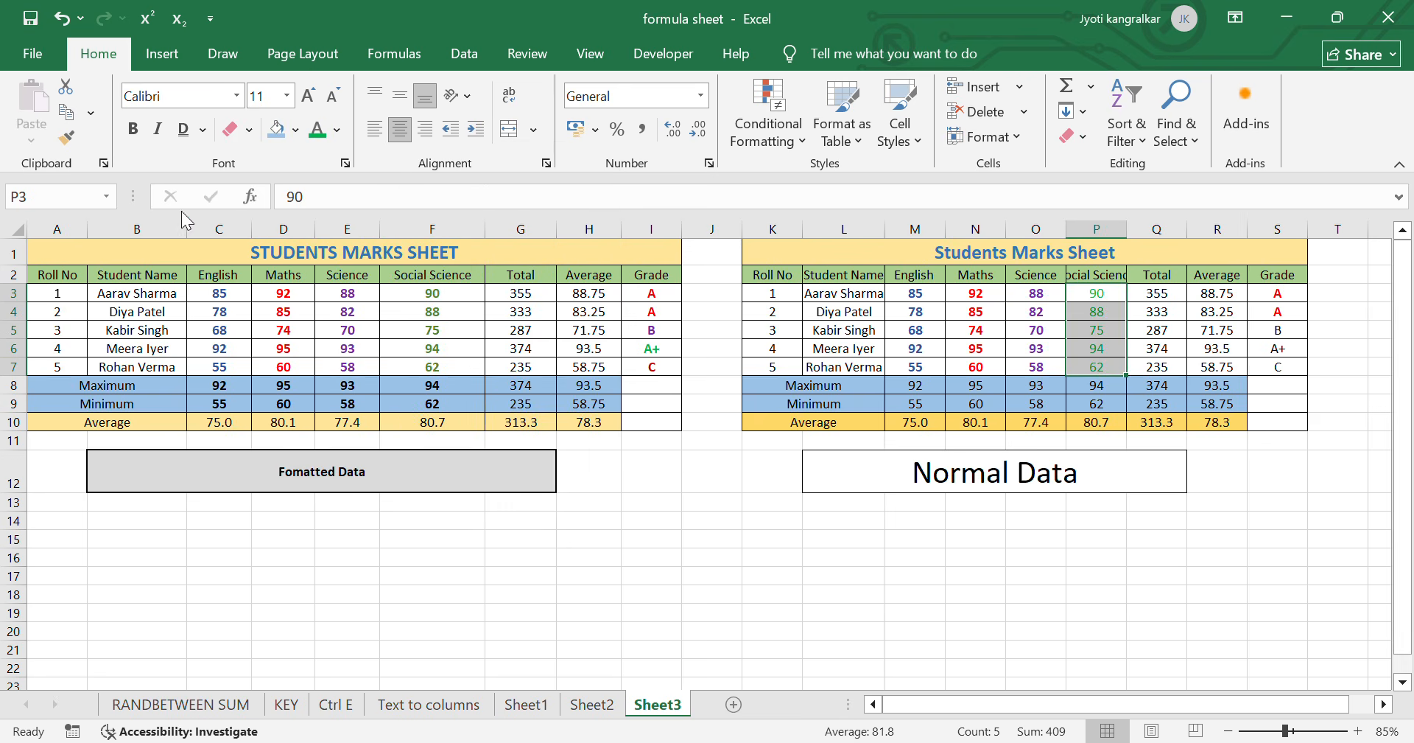
{"action": "left_click", "coordinate": [133, 129]}
{"action": "left_click", "coordinate": [1160, 540]}
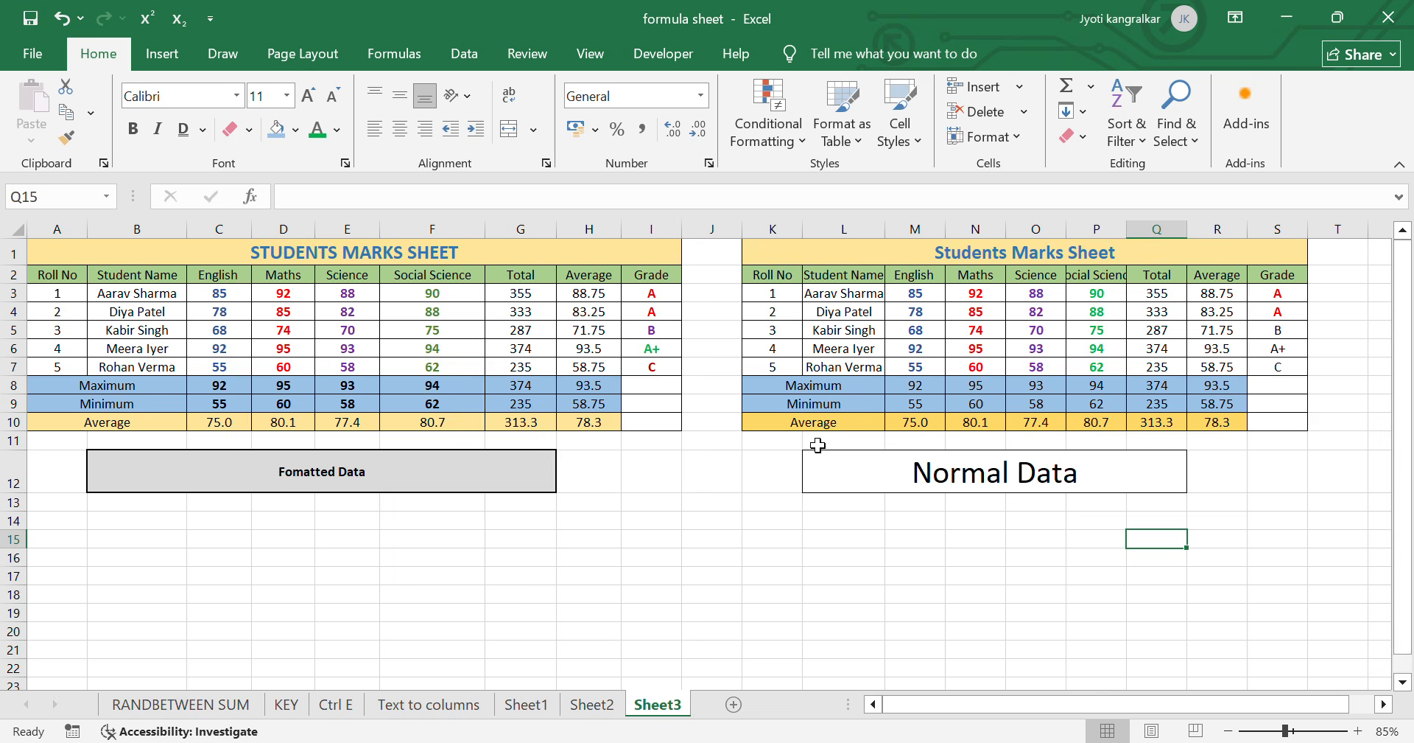
- Bold the subject Maximum and Minimum values in M8:P9 of the second table
{"action": "left_click_drag", "start_coordinate": [925, 385], "coordinate": [1077, 403]}
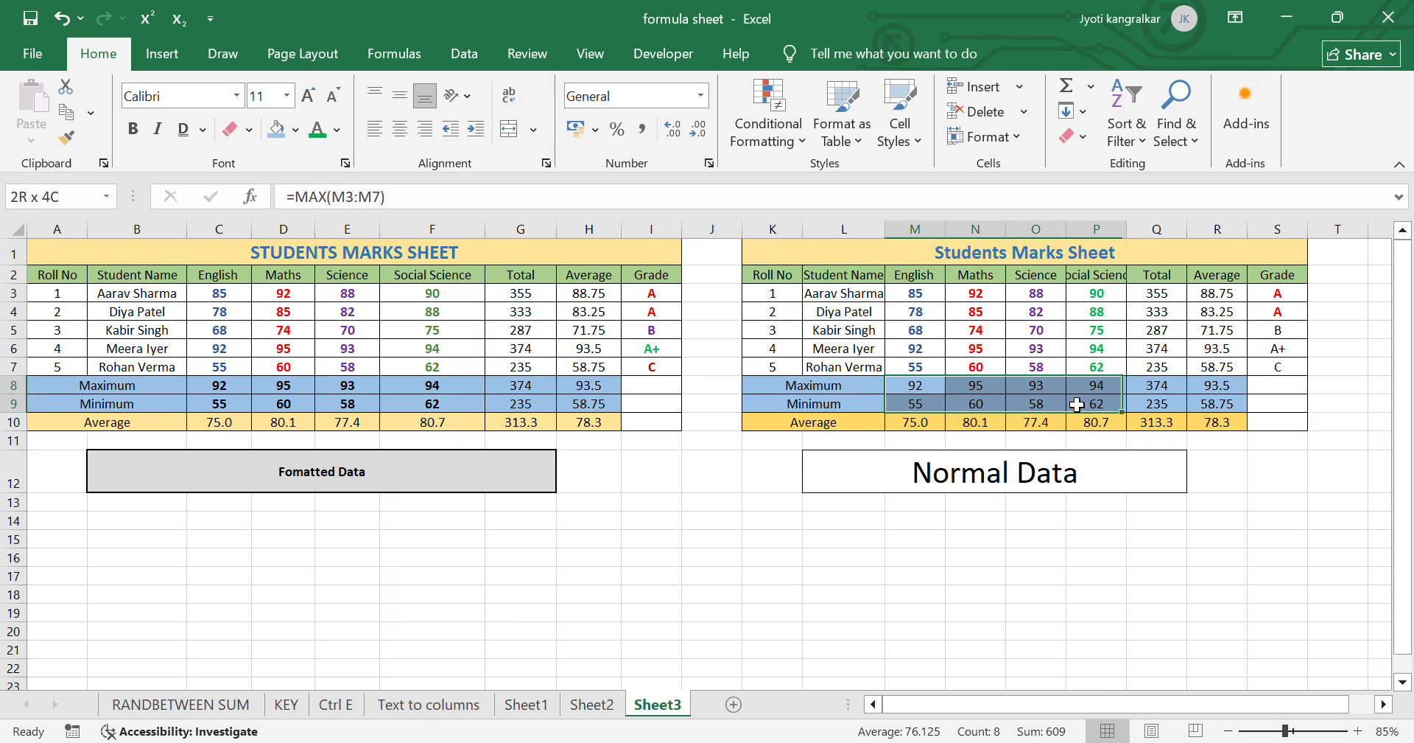
{"action": "left_click", "coordinate": [400, 129]}
{"action": "left_click", "coordinate": [132, 130]}
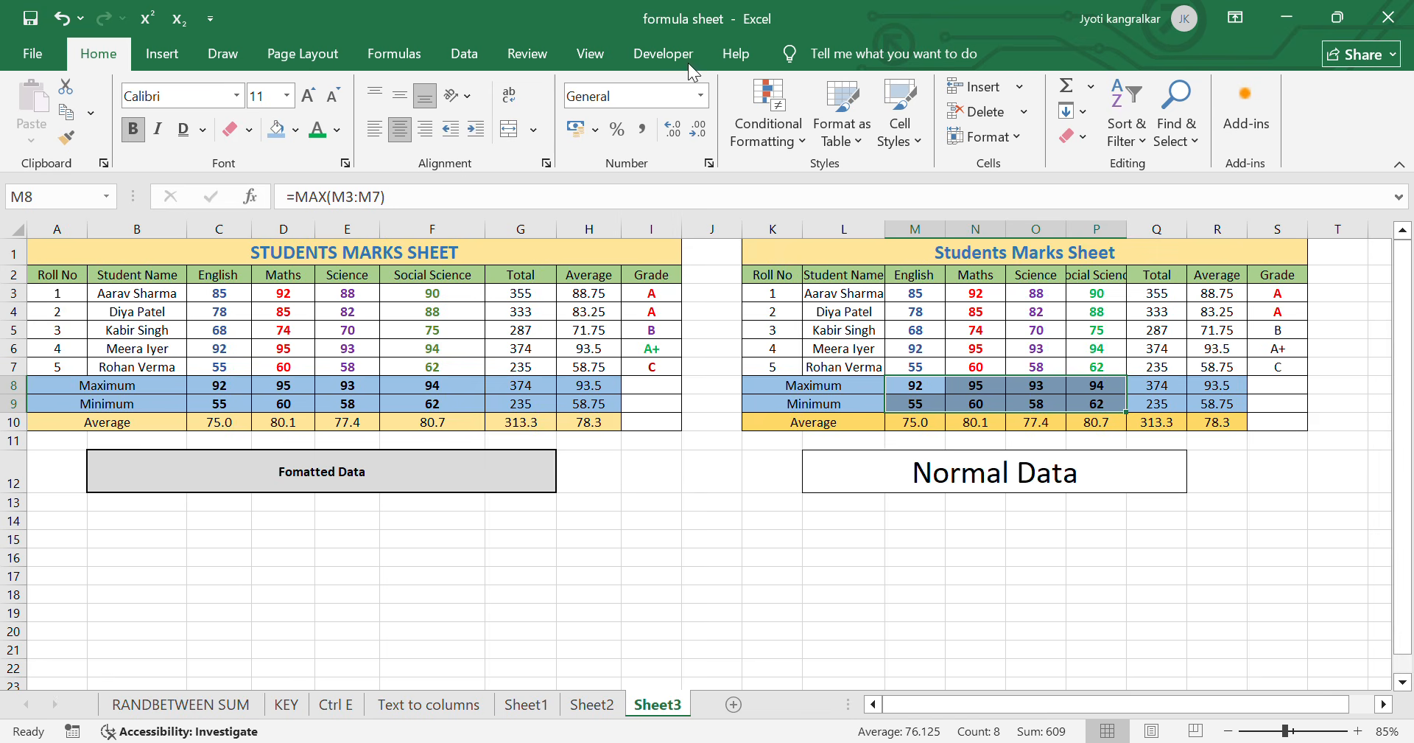
- Set the font color of the B grade in S5 to standard purple and make it bold
{"action": "left_click", "coordinate": [1283, 330]}
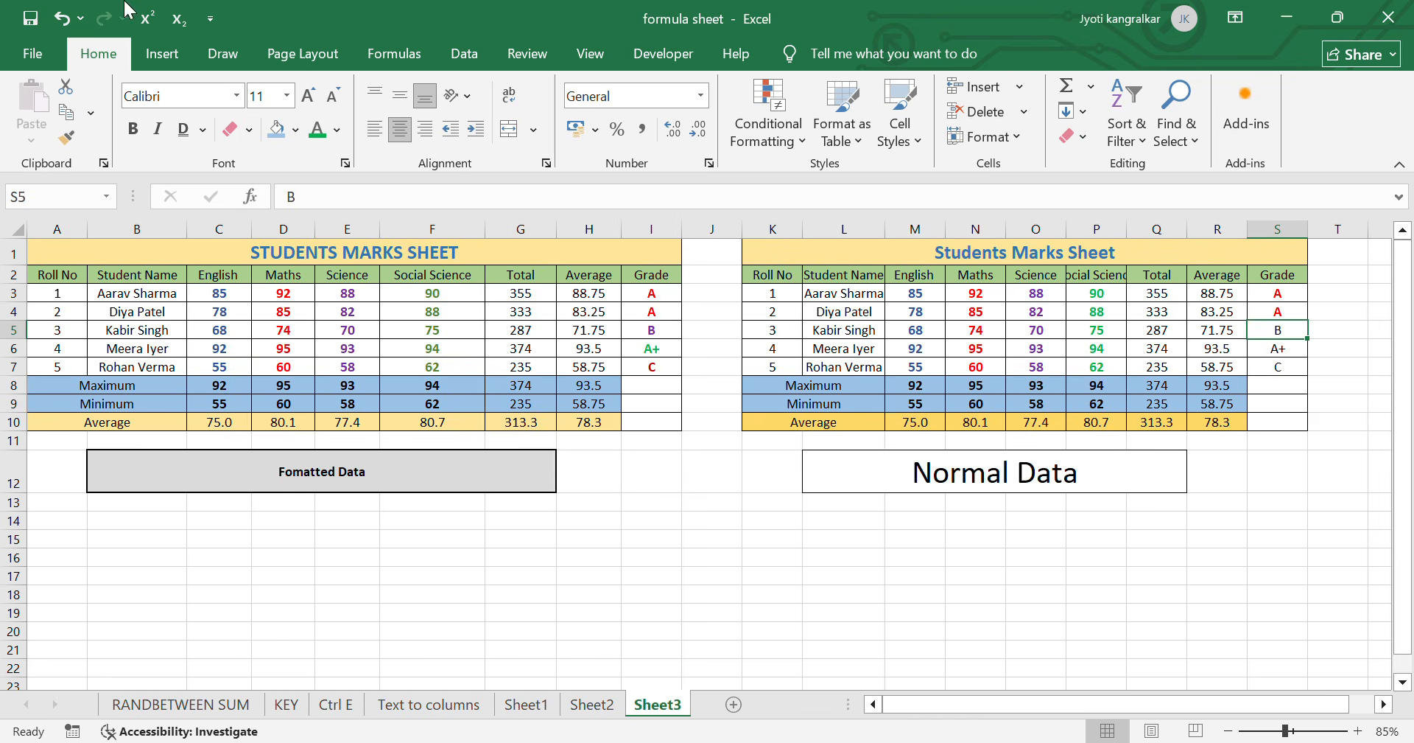
{"action": "left_click", "coordinate": [337, 130]}
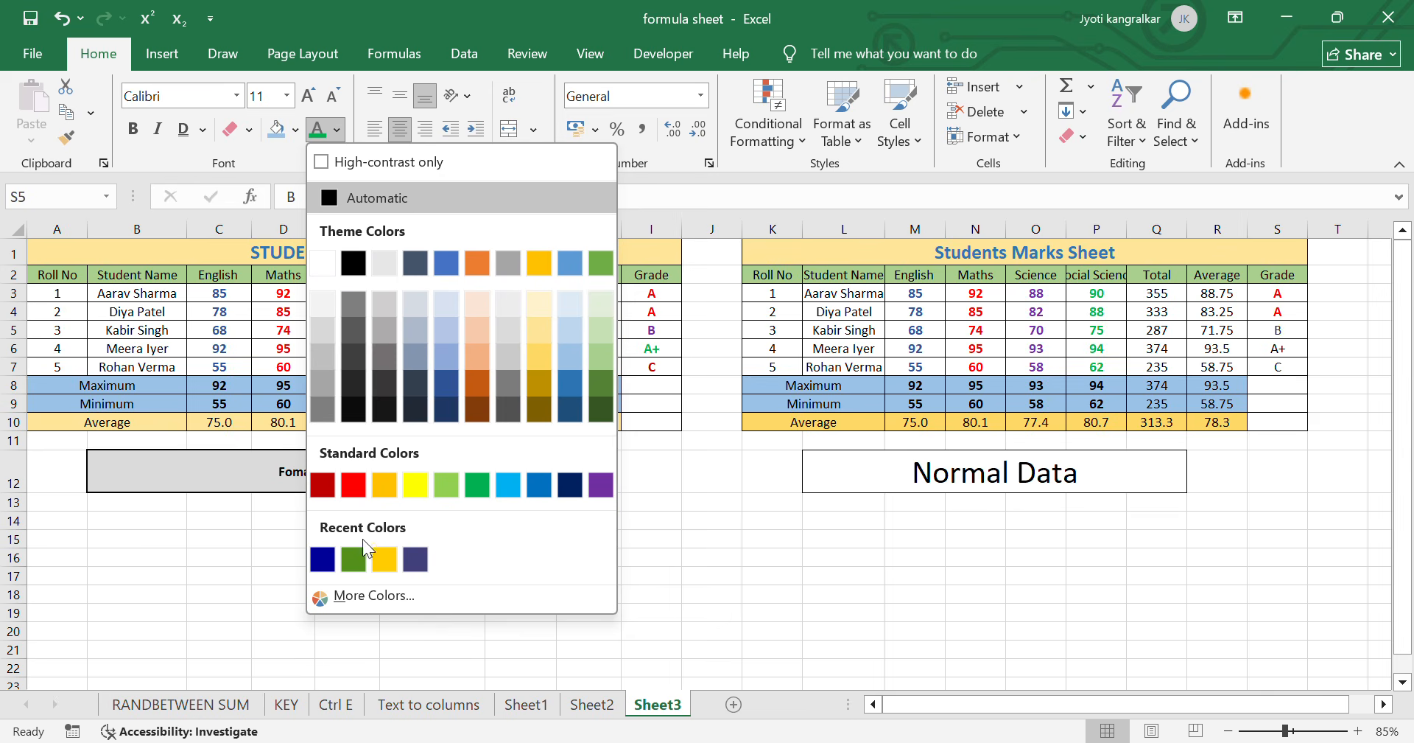
{"action": "left_click", "coordinate": [598, 484]}
{"action": "left_click", "coordinate": [133, 129]}
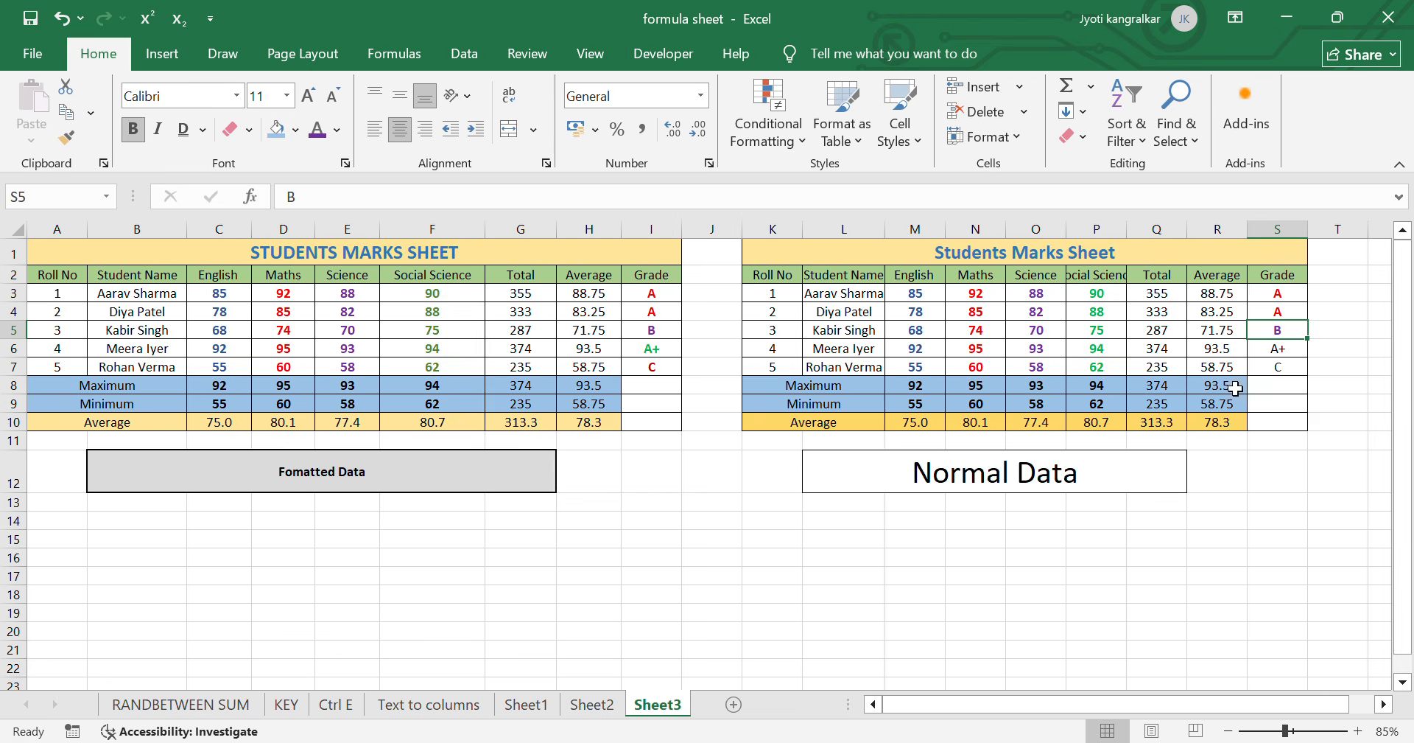
- Give the A+ grade in S6 the recently used dark green font color and make it bold
{"action": "left_click", "coordinate": [1293, 351]}
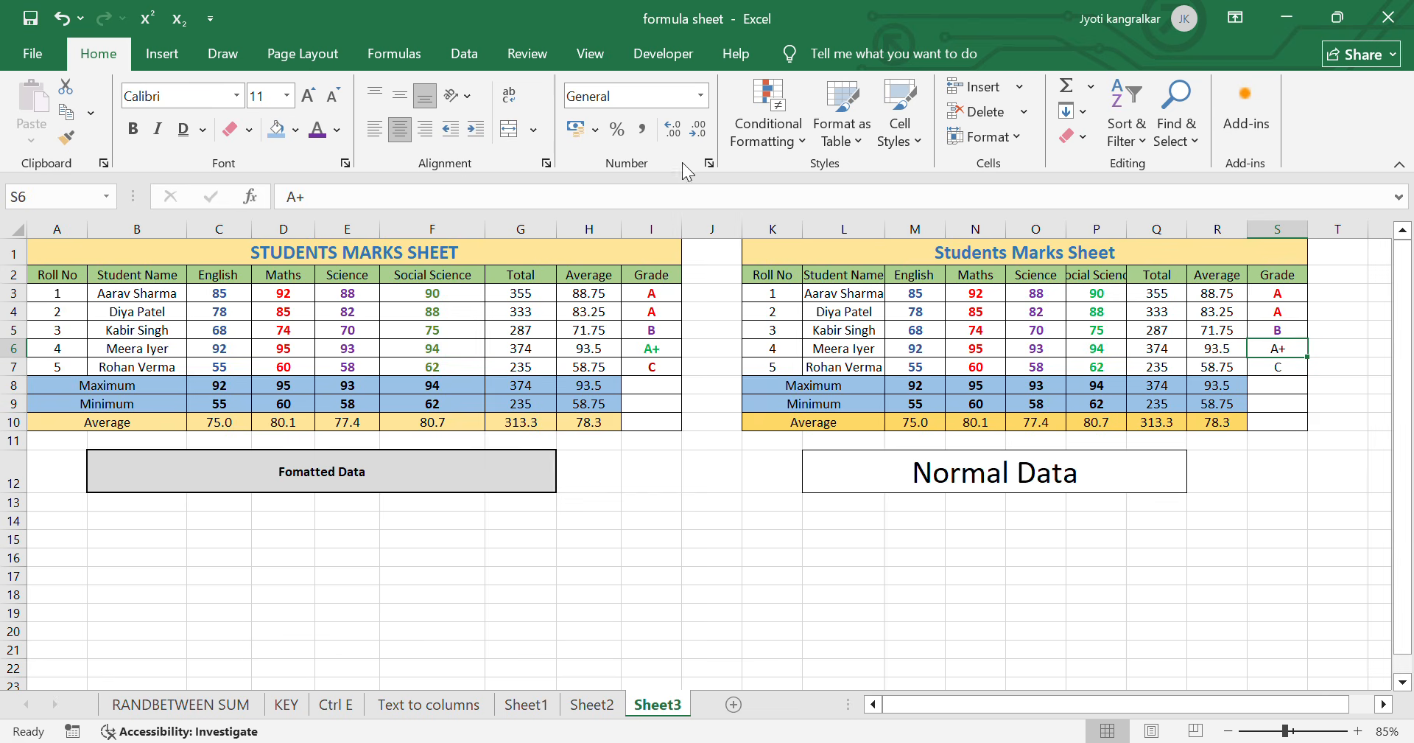
{"action": "left_click", "coordinate": [337, 130]}
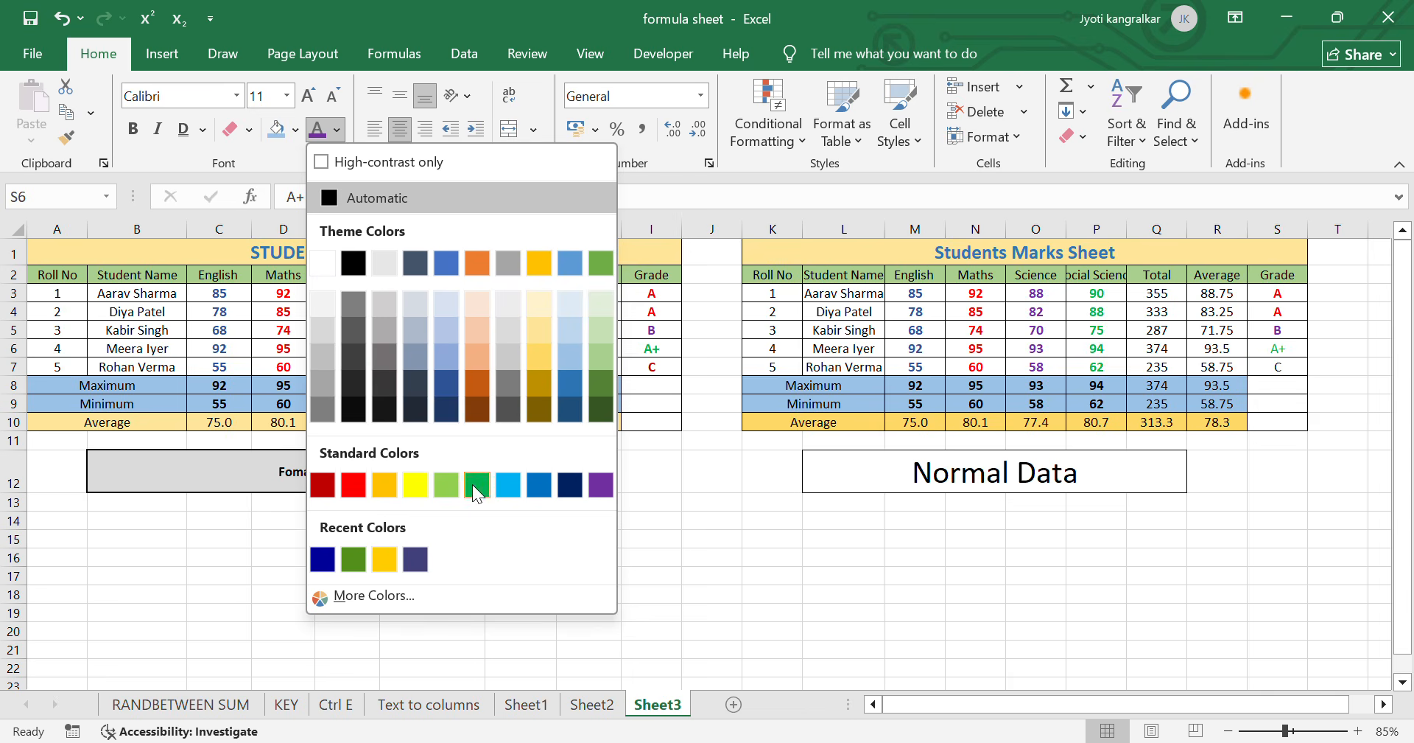
{"action": "left_click", "coordinate": [352, 559]}
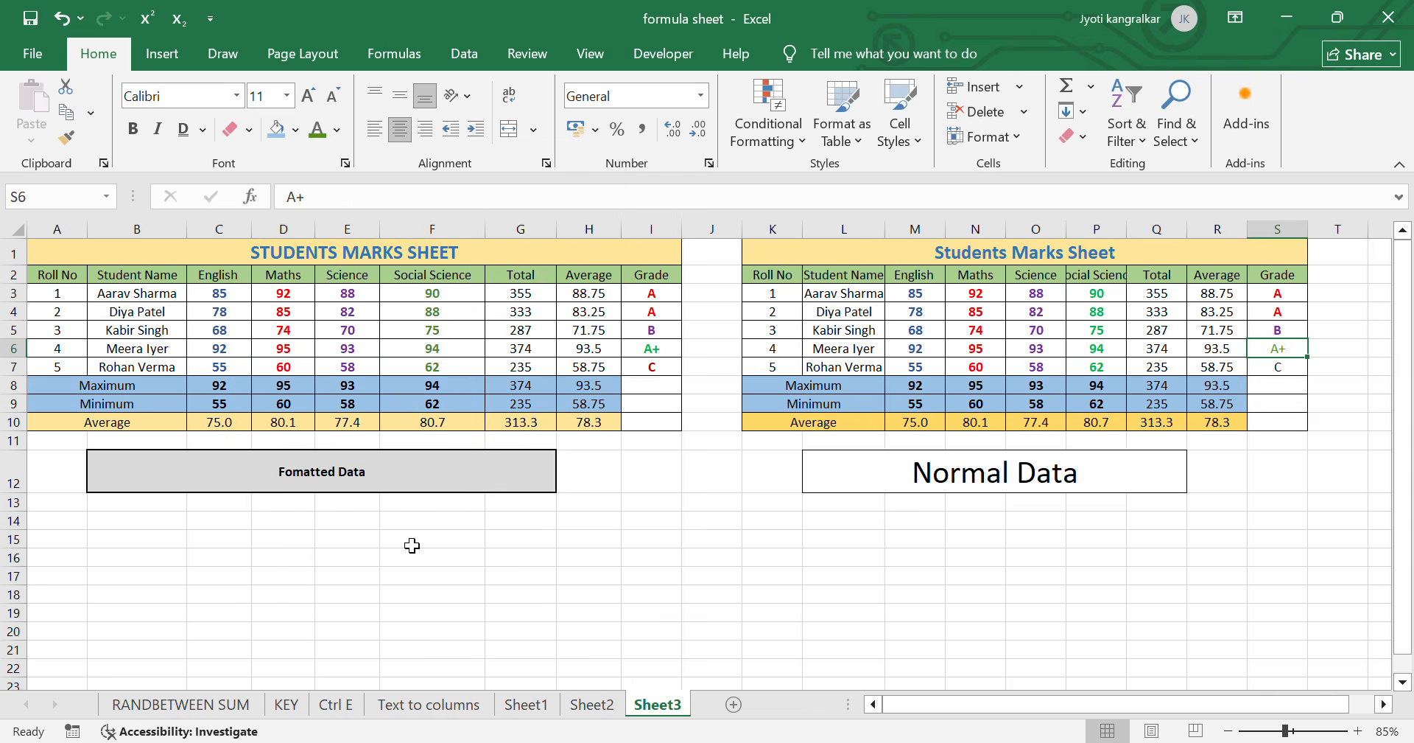
{"action": "left_click", "coordinate": [133, 129]}
- Set the font color of the C grade in S7 to standard dark red and make it bold
{"action": "left_click", "coordinate": [1265, 367]}
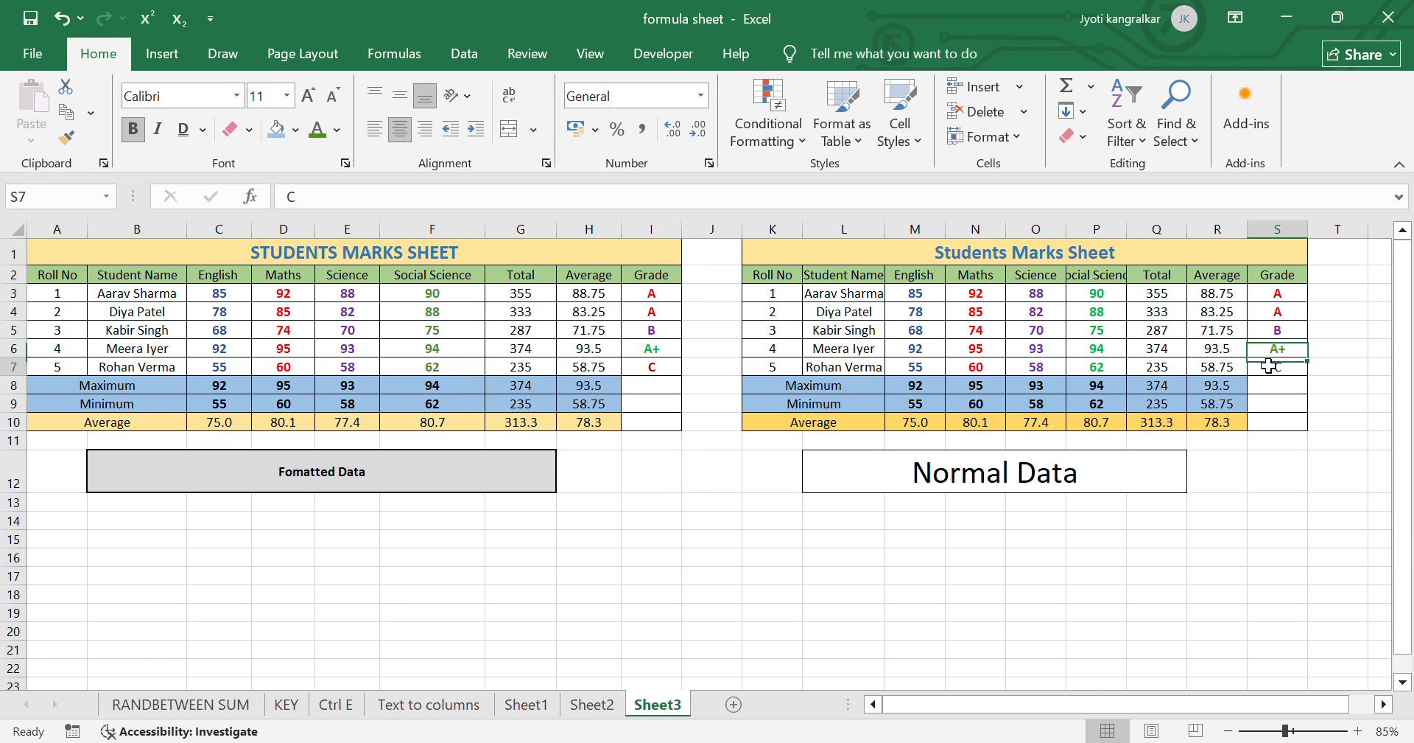
{"action": "left_click", "coordinate": [337, 131]}
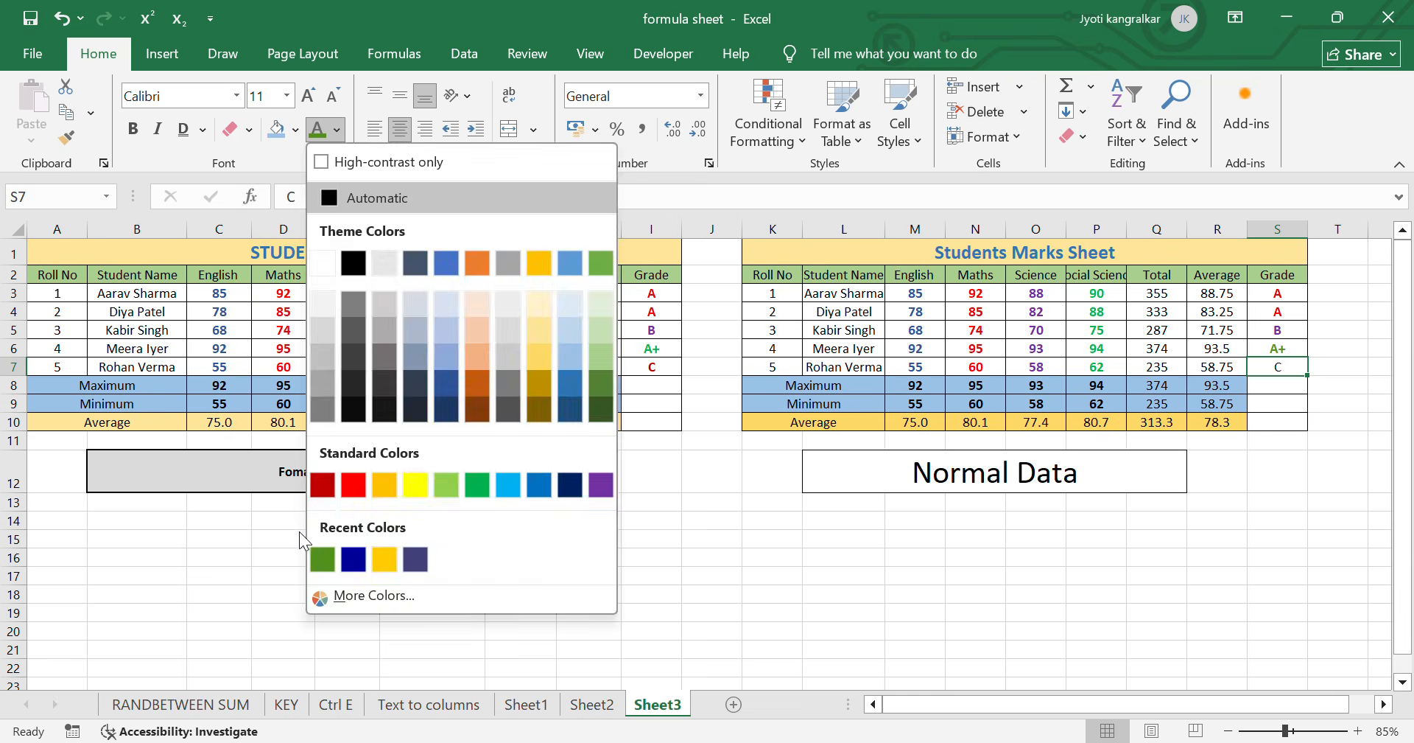
{"action": "left_click", "coordinate": [323, 484]}
{"action": "left_click", "coordinate": [132, 129]}
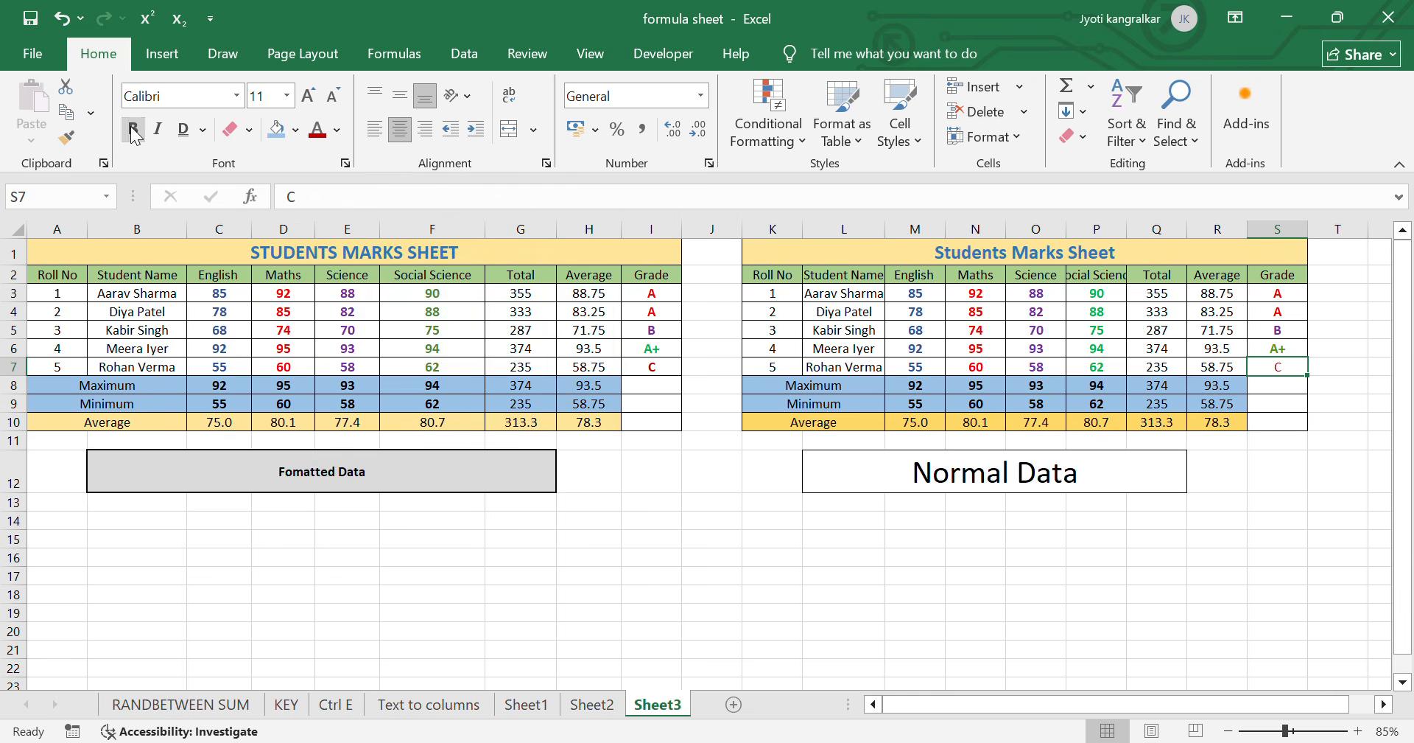